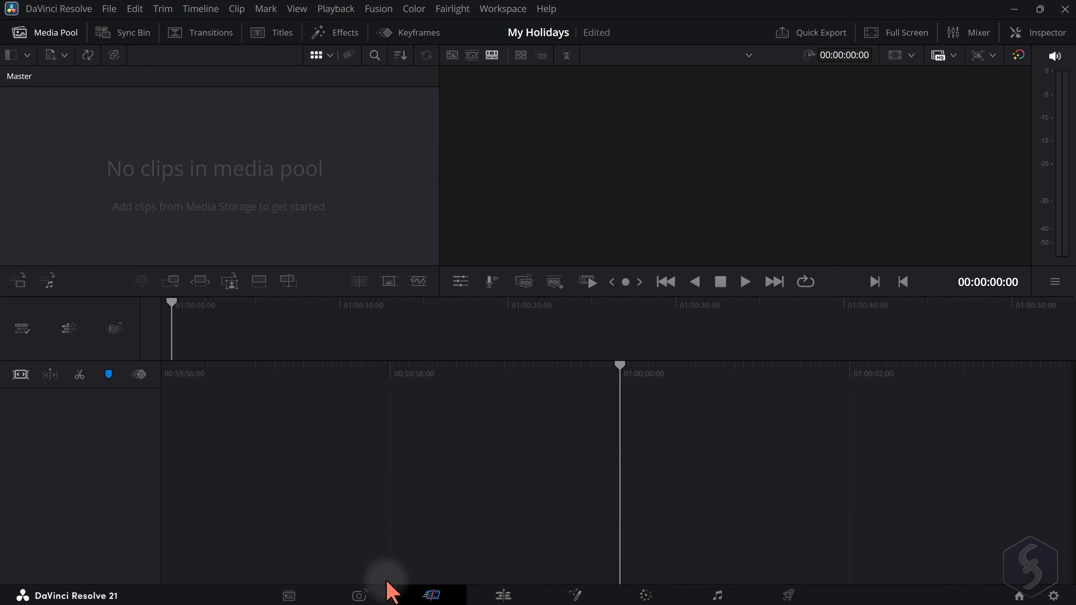
Look through the Cut, Photo, Color and Fairlight workspaces of the My Holidays project
{"action": "left_click", "coordinate": [291, 594]}
{"action": "left_click", "coordinate": [361, 595]}
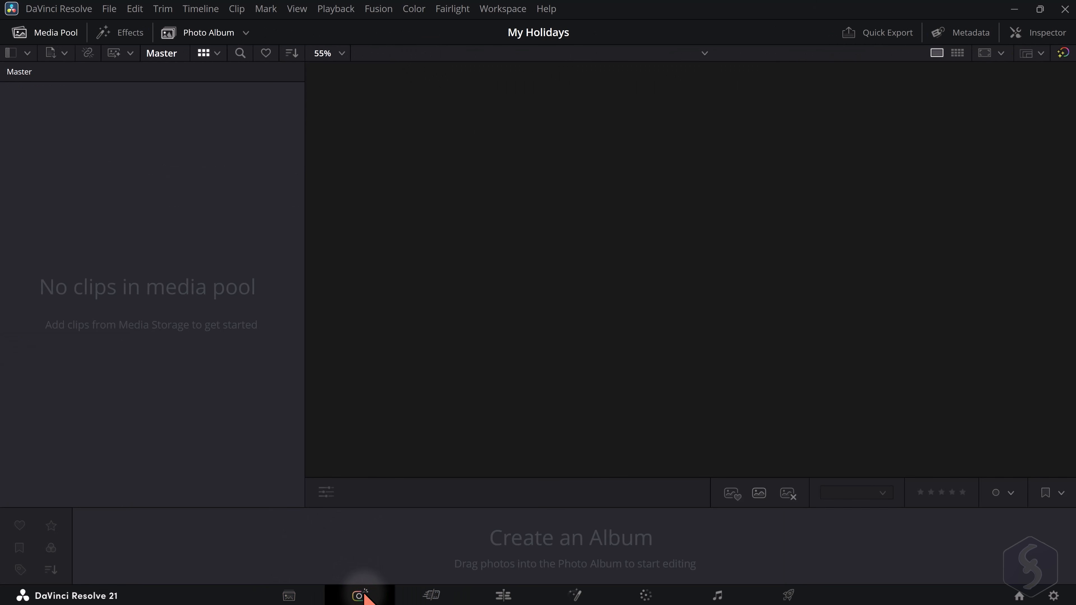
{"action": "left_click", "coordinate": [646, 596]}
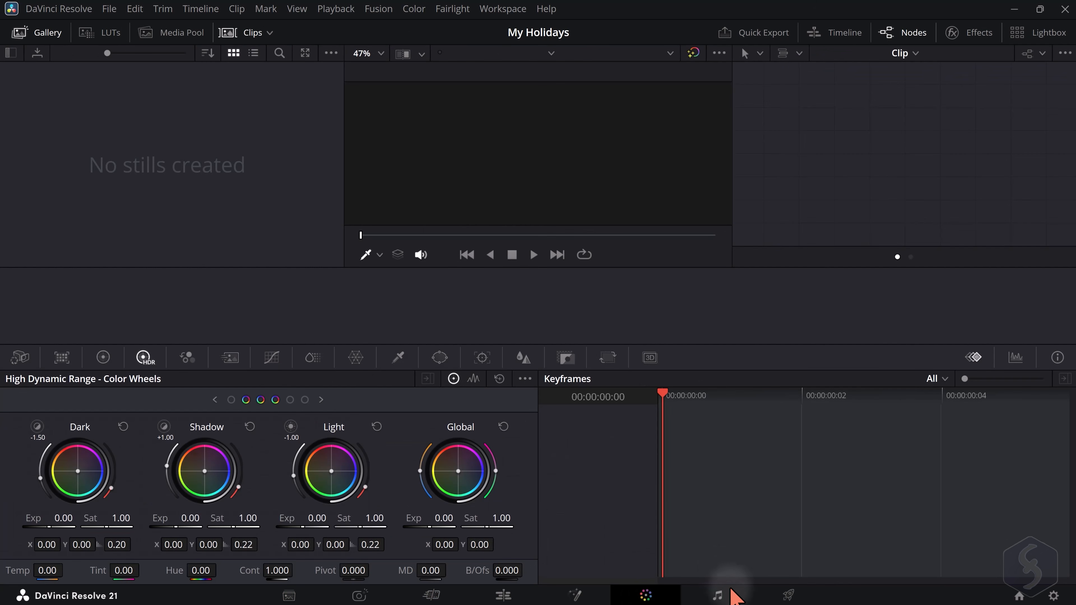
{"action": "left_click", "coordinate": [717, 595]}
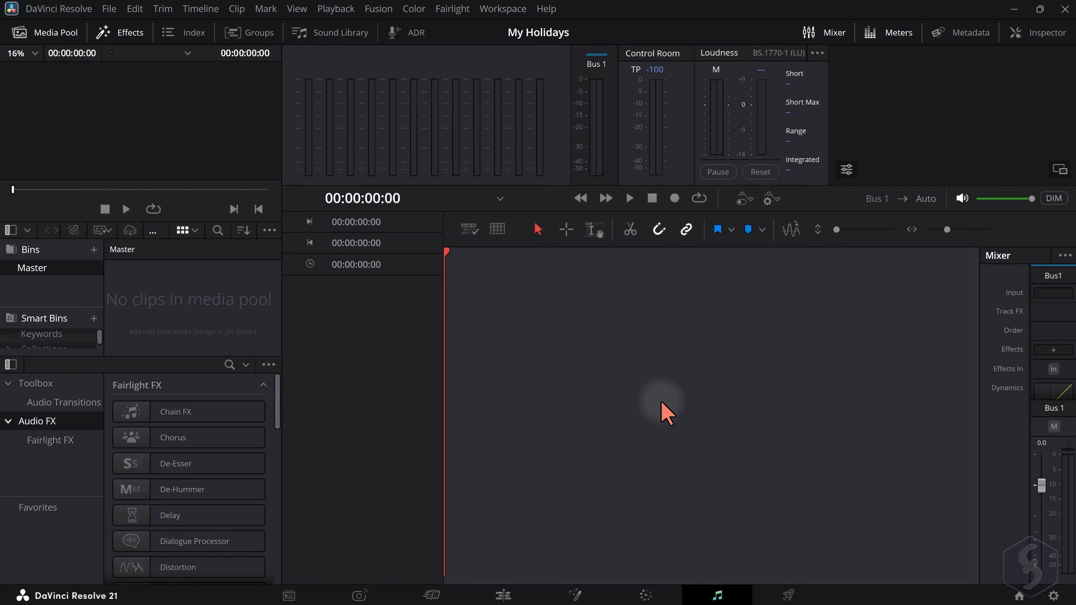
Switch to the Edit workspace and import the five sample files from the Samples folder into the Master bin
{"action": "left_click", "coordinate": [504, 595]}
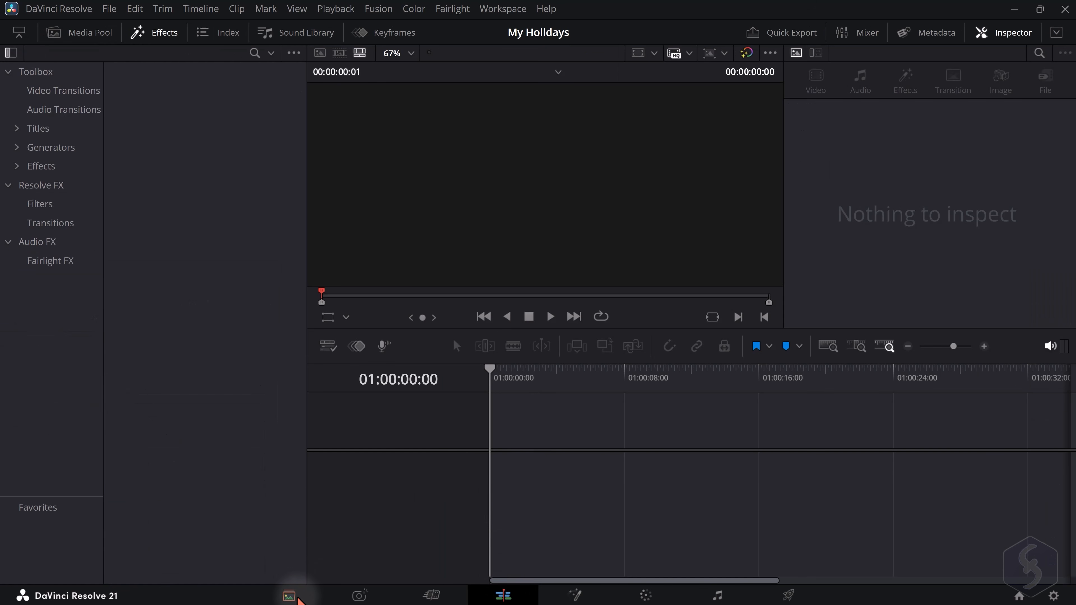
{"action": "left_click", "coordinate": [90, 33]}
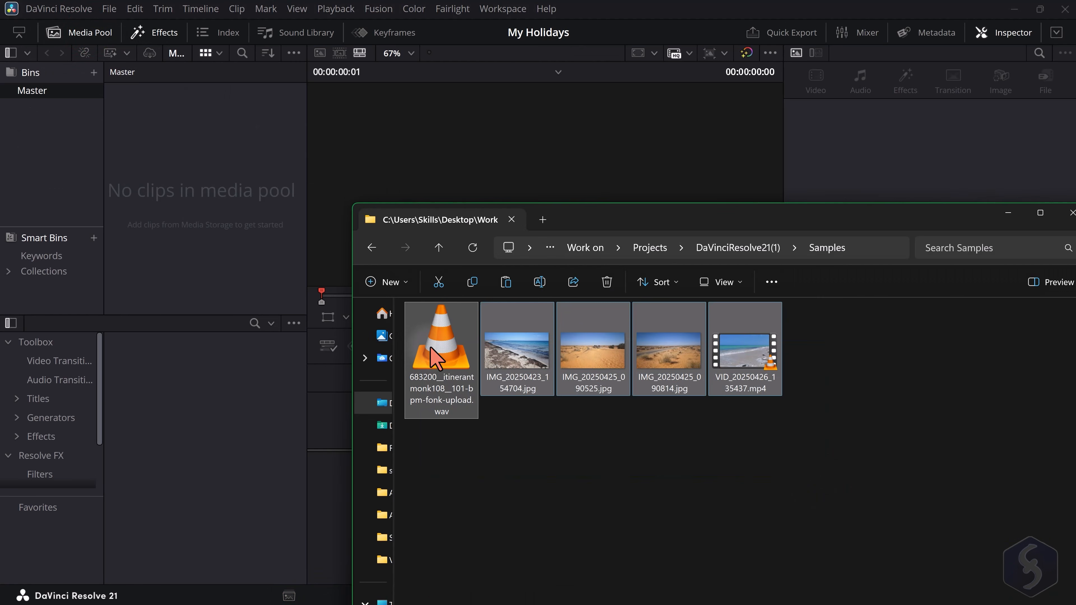
{"action": "left_click_drag", "start_coordinate": [428, 359], "coordinate": [153, 140]}
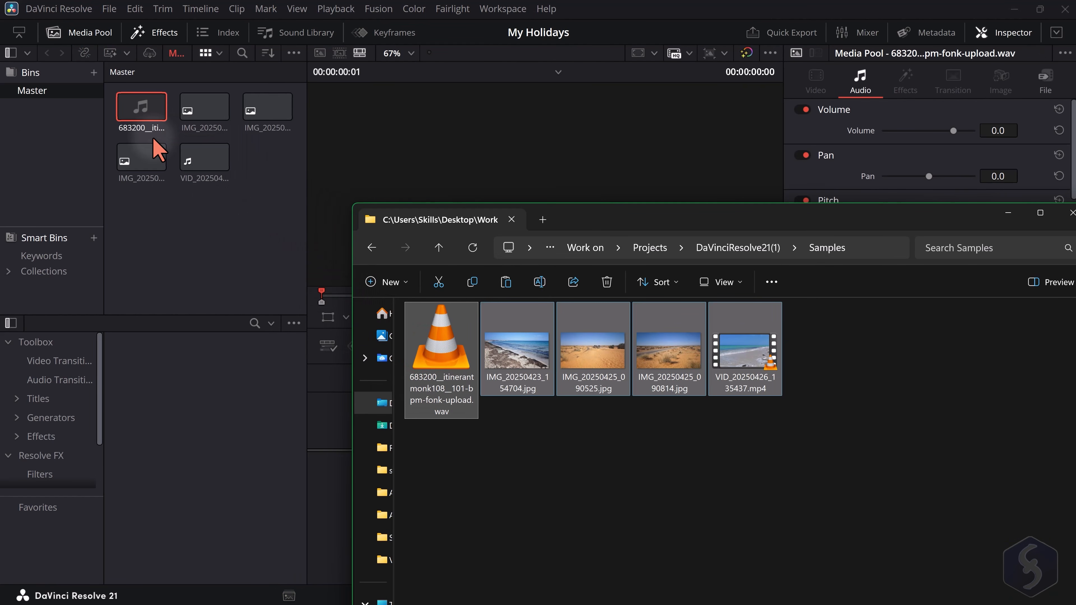
{"action": "left_click", "coordinate": [229, 192]}
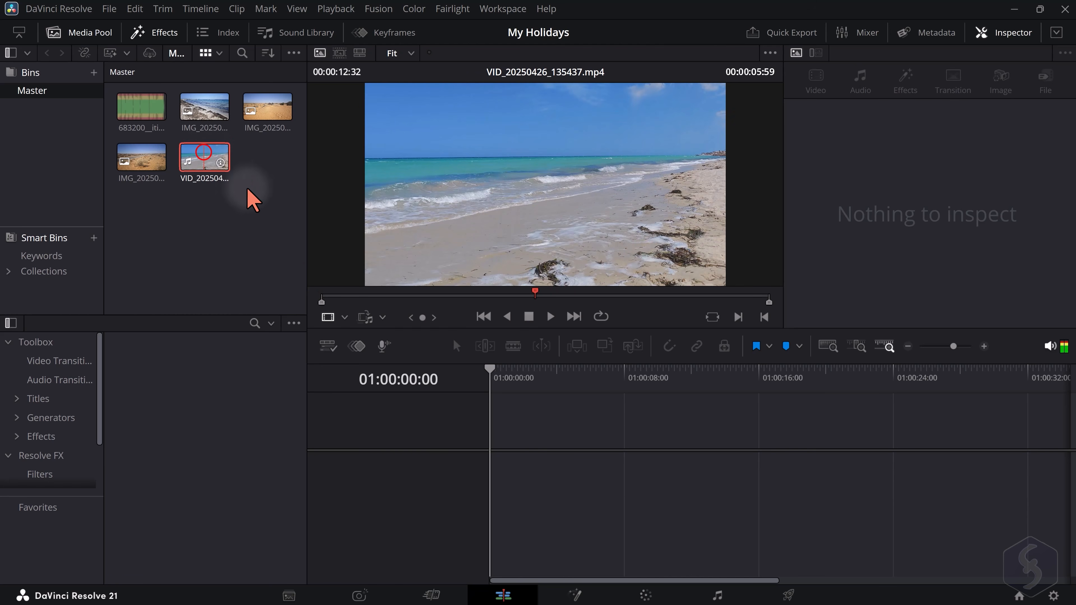
Place VID_20250426_135437.mp4 at the timeline start, followed by IMG_20250425_090525.jpg on Video 1 and the WAV file on Audio 1
{"action": "left_click_drag", "start_coordinate": [205, 157], "coordinate": [491, 439]}
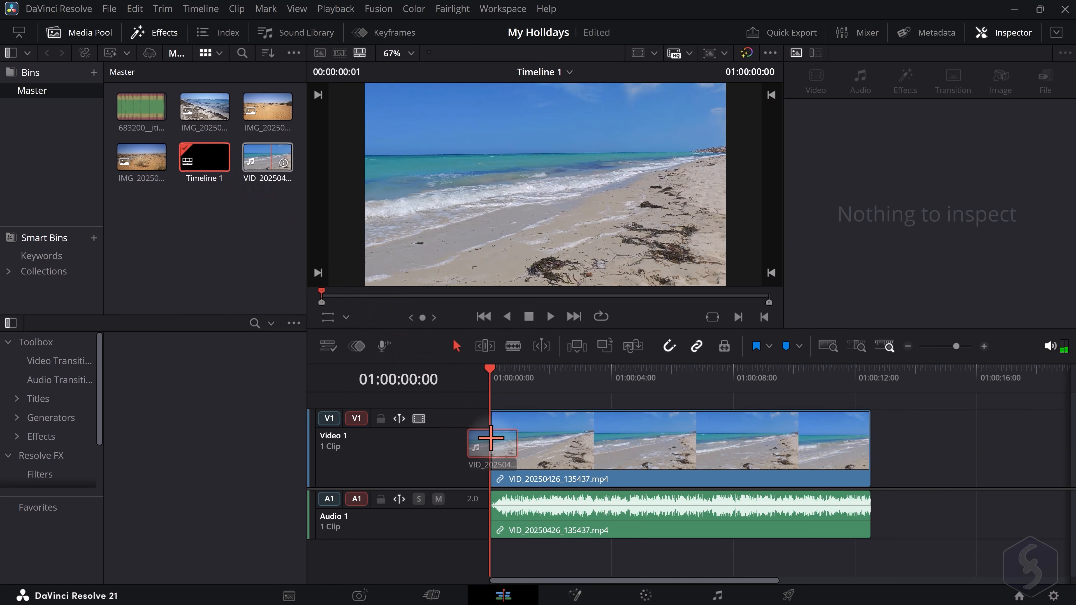
{"action": "left_click_drag", "start_coordinate": [267, 108], "coordinate": [890, 450]}
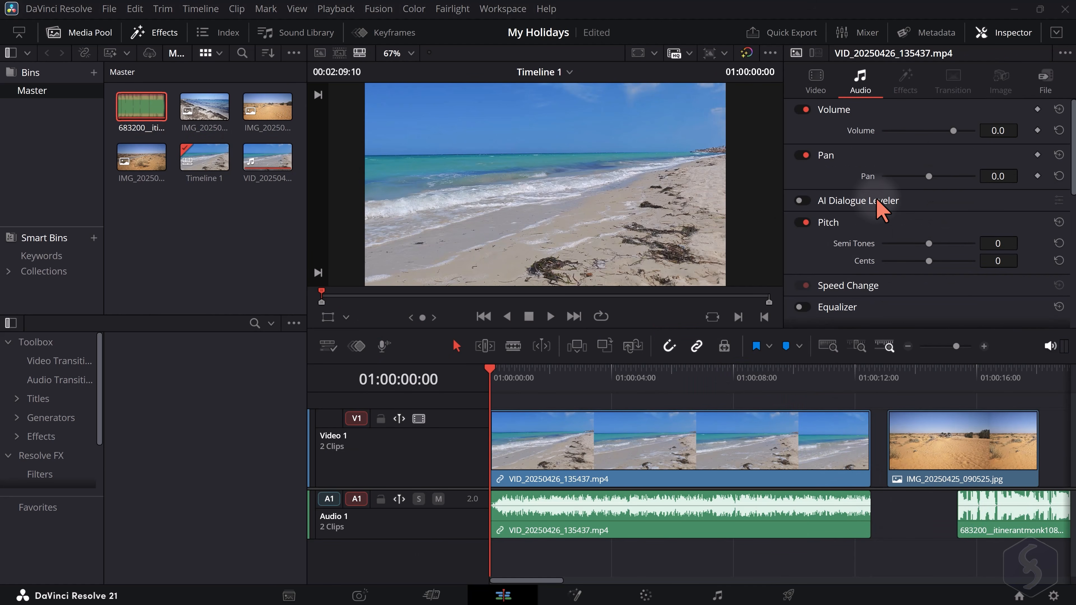
Hide the Inspector, the Media Pool and the Effects library to enlarge the viewers and timeline
{"action": "left_click", "coordinate": [1013, 32]}
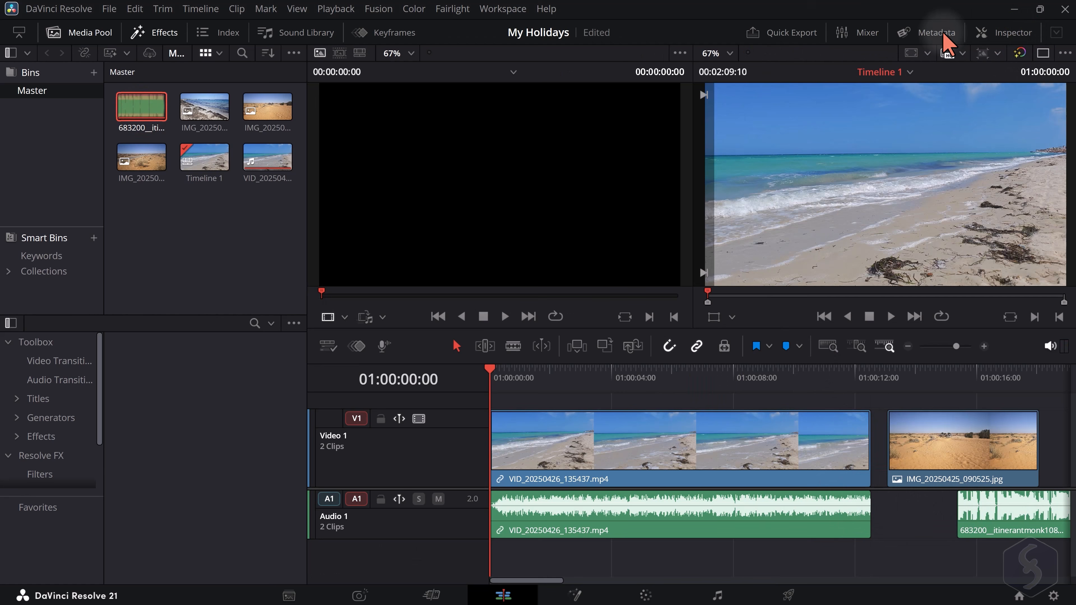
{"action": "left_click", "coordinate": [74, 34]}
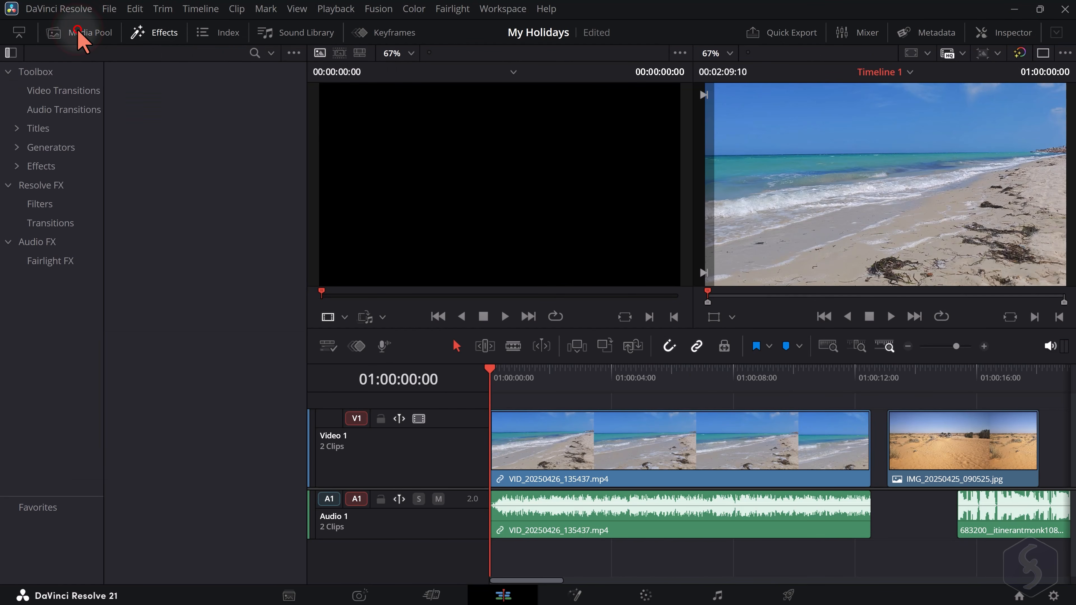
{"action": "left_click", "coordinate": [74, 34]}
{"action": "left_click", "coordinate": [74, 34]}
{"action": "left_click", "coordinate": [154, 32]}
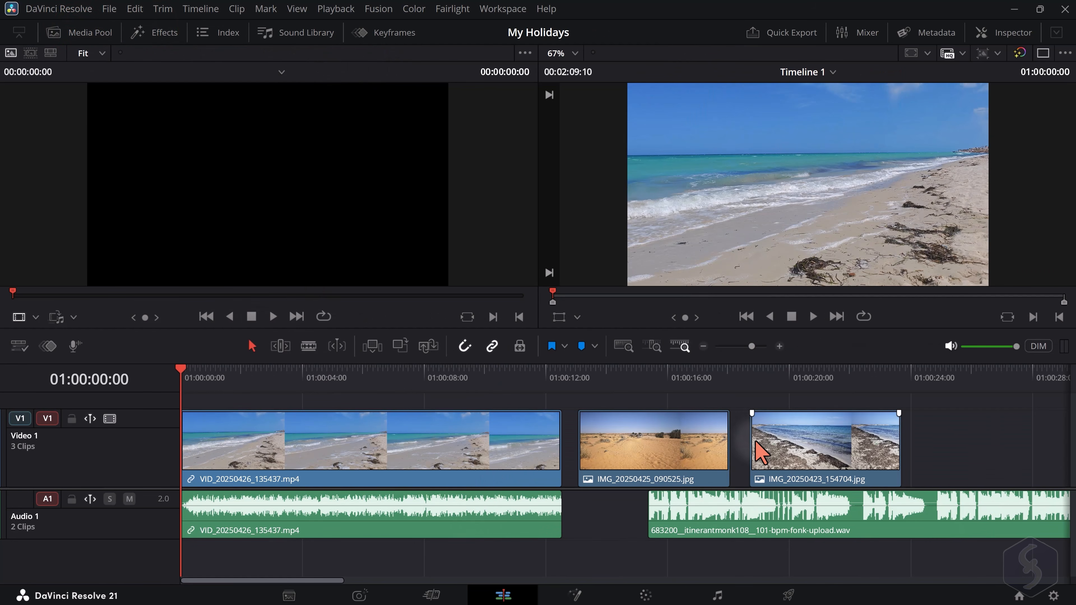
Select the video, photo and audio clips on the timeline one after another, and clear the selection
{"action": "left_click", "coordinate": [461, 431]}
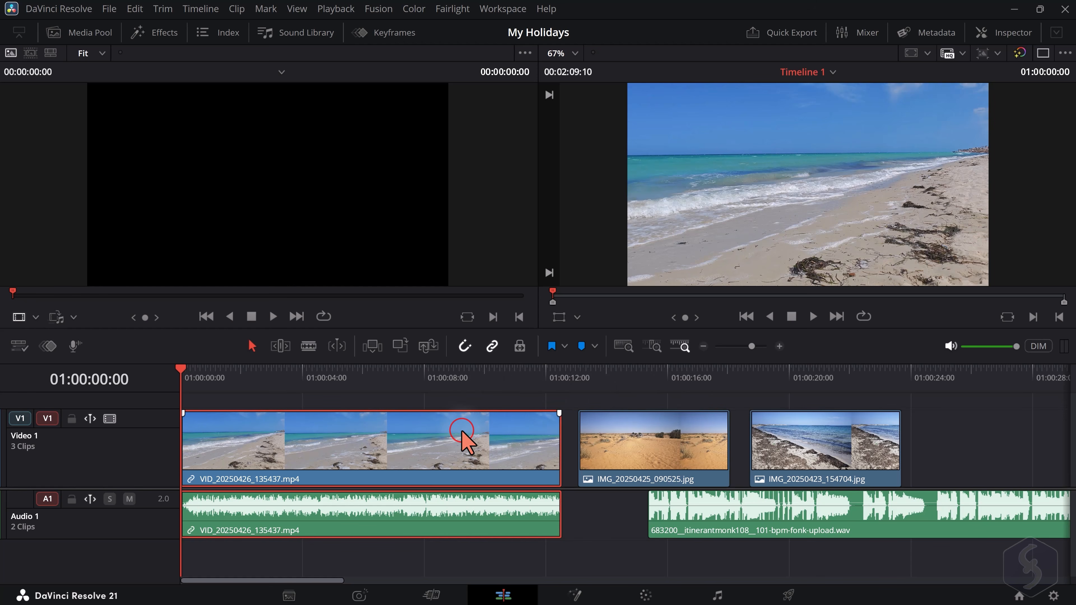
{"action": "left_click", "coordinate": [635, 450]}
{"action": "left_click", "coordinate": [817, 452]}
{"action": "left_click", "coordinate": [748, 529]}
{"action": "left_click", "coordinate": [444, 443]}
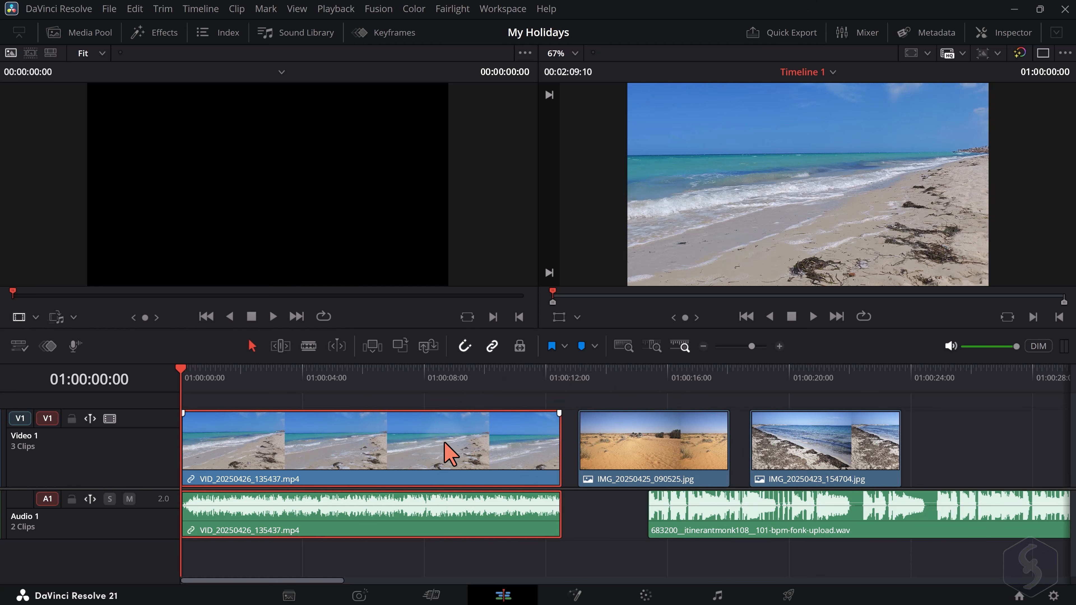
{"action": "left_click", "coordinate": [659, 448]}
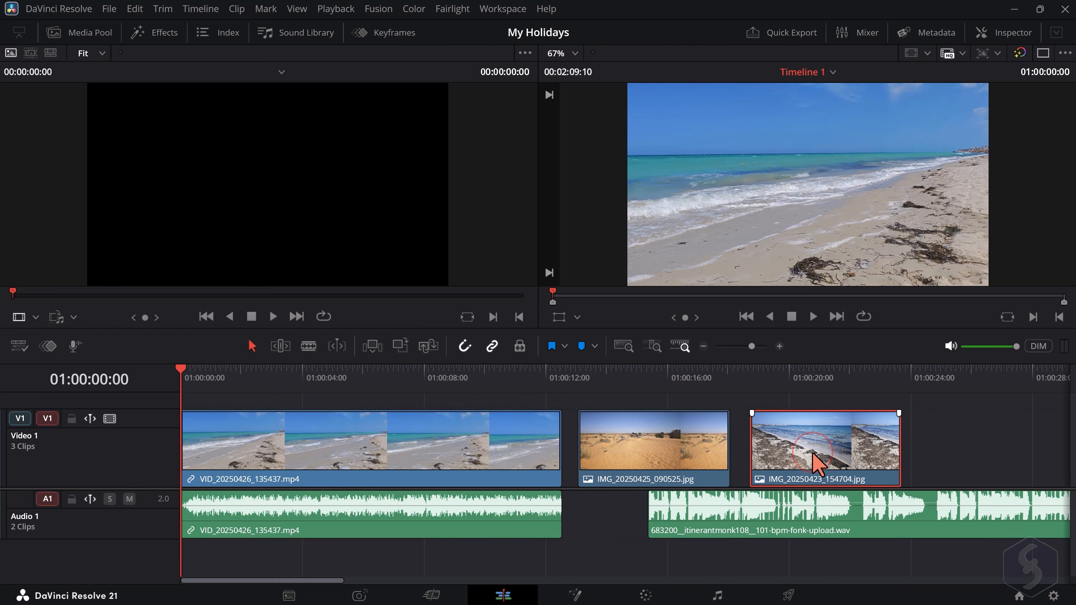
{"action": "left_click", "coordinate": [585, 450]}
{"action": "left_click", "coordinate": [437, 448]}
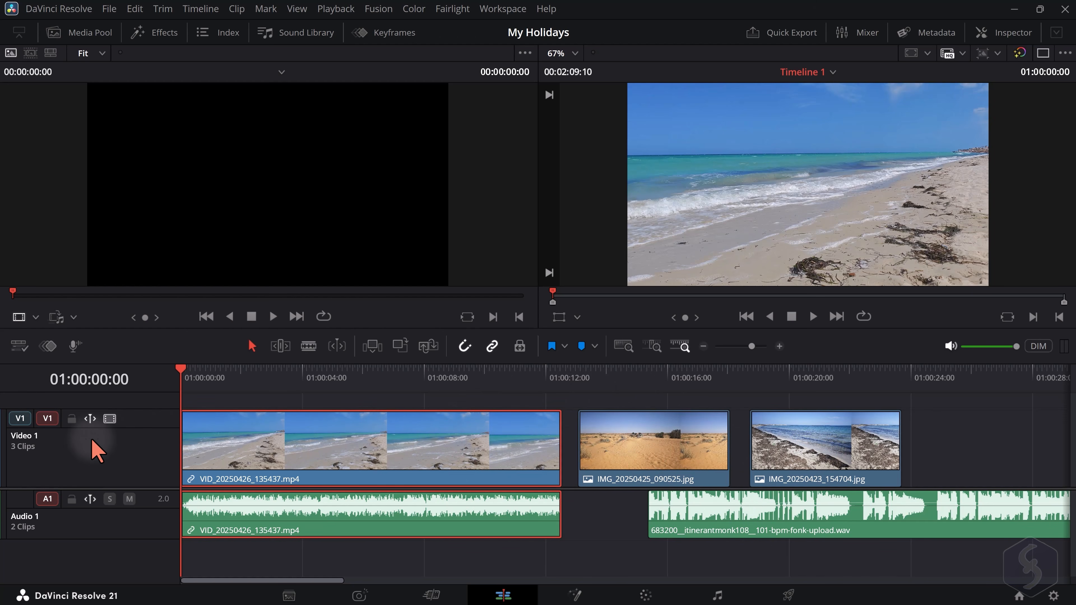
{"action": "left_click", "coordinate": [618, 512]}
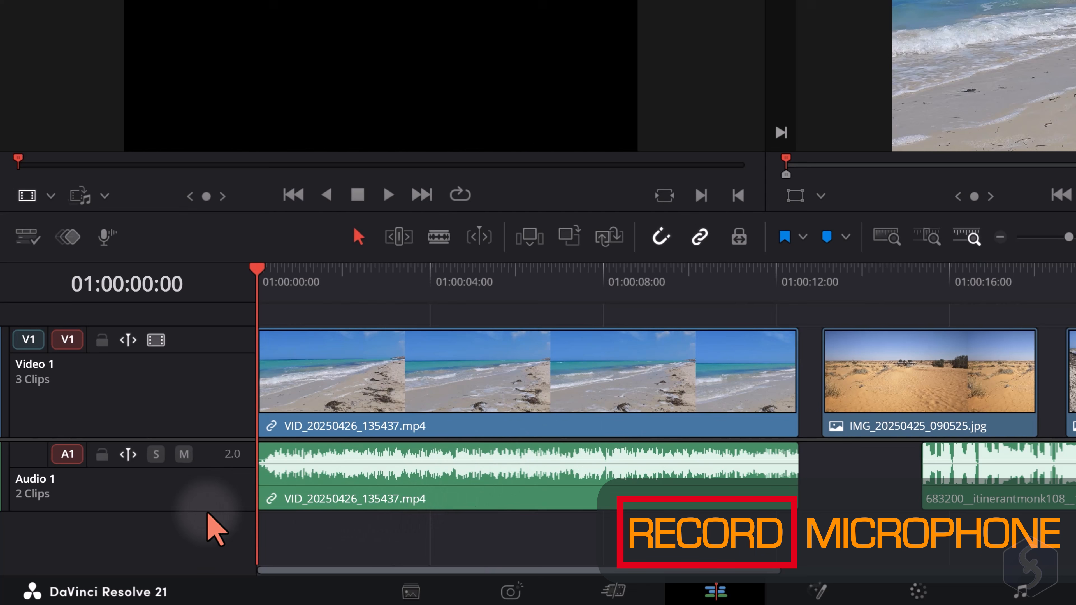
Add a stereo audio track below Audio 1 and enlarge the timeline area to fit it
{"action": "right_click", "coordinate": [112, 530]}
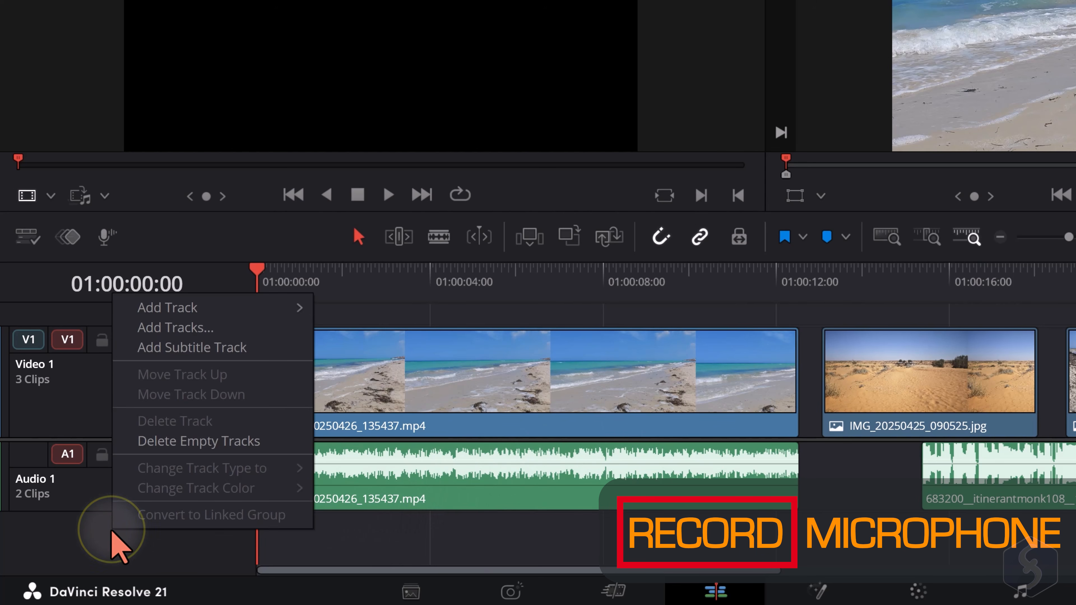
{"action": "mouse_move", "coordinate": [254, 308]}
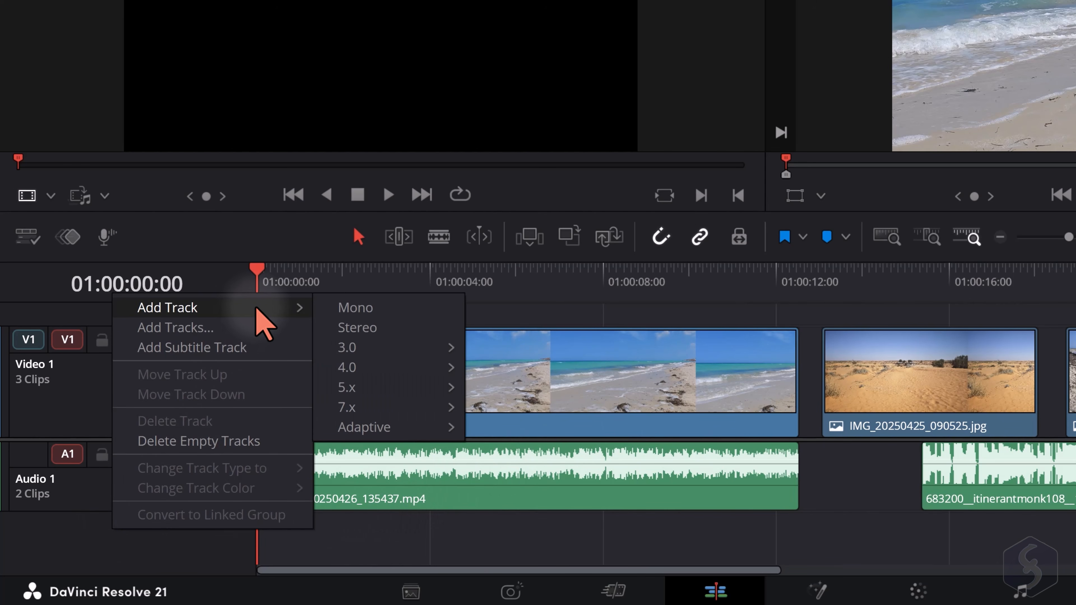
{"action": "left_click", "coordinate": [387, 328]}
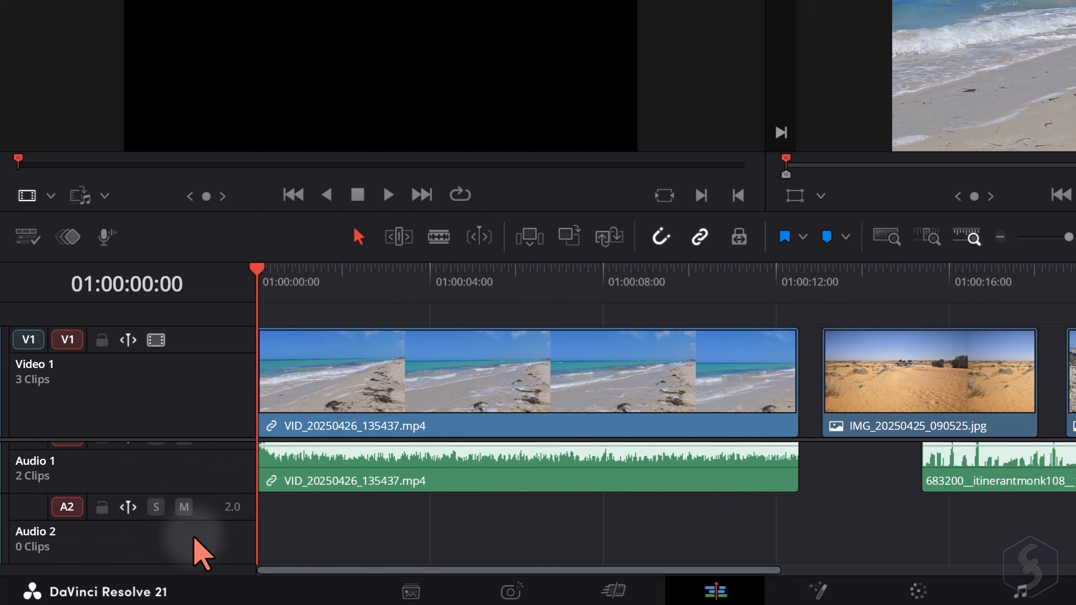
{"action": "left_click_drag", "start_coordinate": [474, 212], "coordinate": [474, 153]}
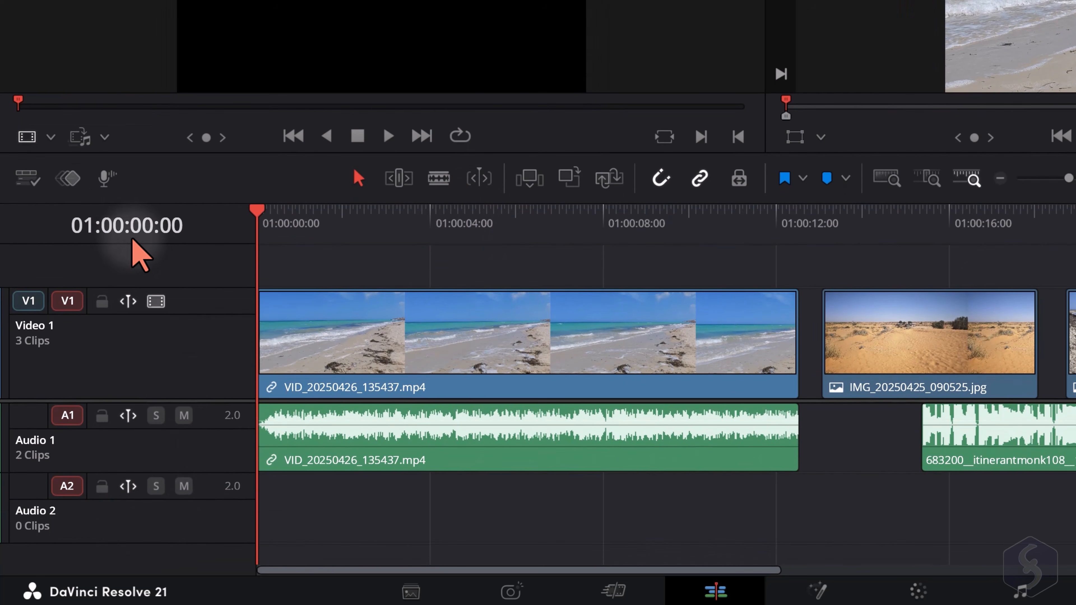
Set up a voiceover recording named MyRecording with the Microphone Array as audio input and Audio 2 as record track
{"action": "left_click", "coordinate": [109, 174]}
{"action": "left_click", "coordinate": [757, 182]}
{"action": "type", "text": "Myrecording"}
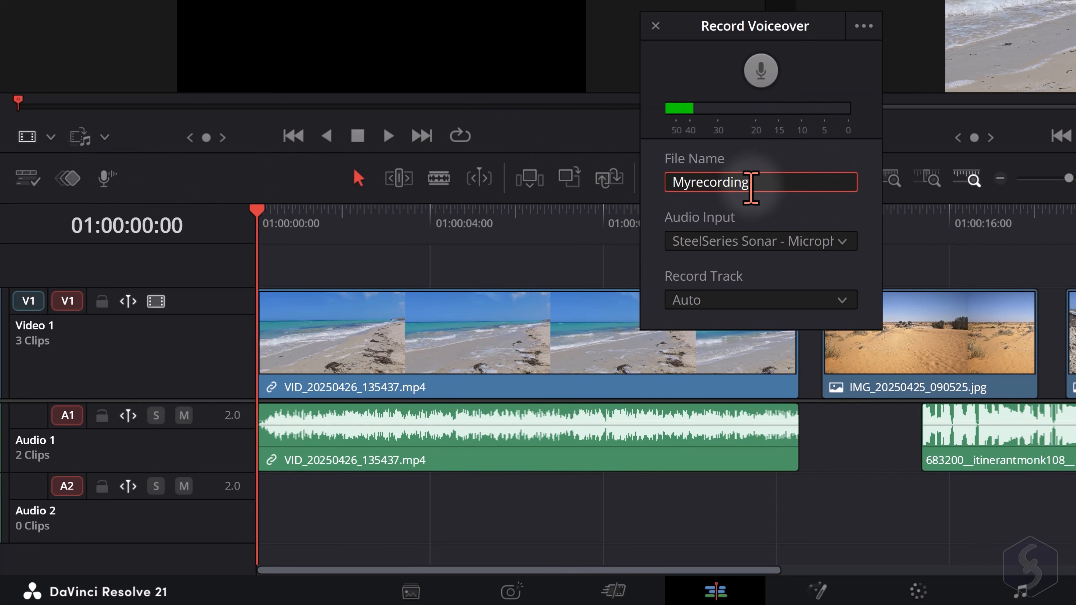
{"action": "left_click", "coordinate": [695, 181]}
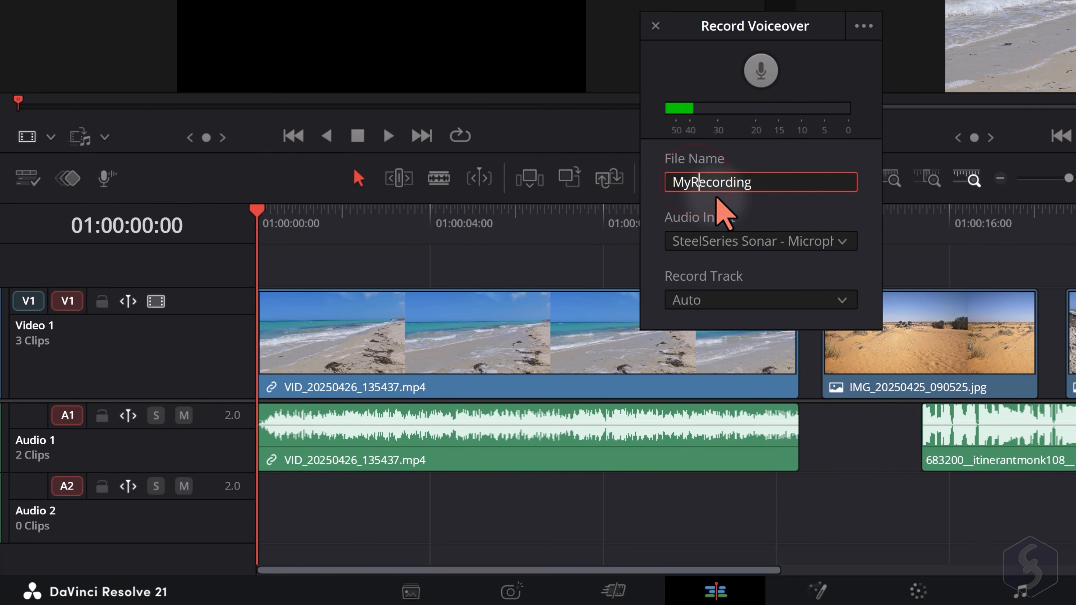
{"action": "left_click", "coordinate": [765, 184]}
{"action": "left_click", "coordinate": [807, 239]}
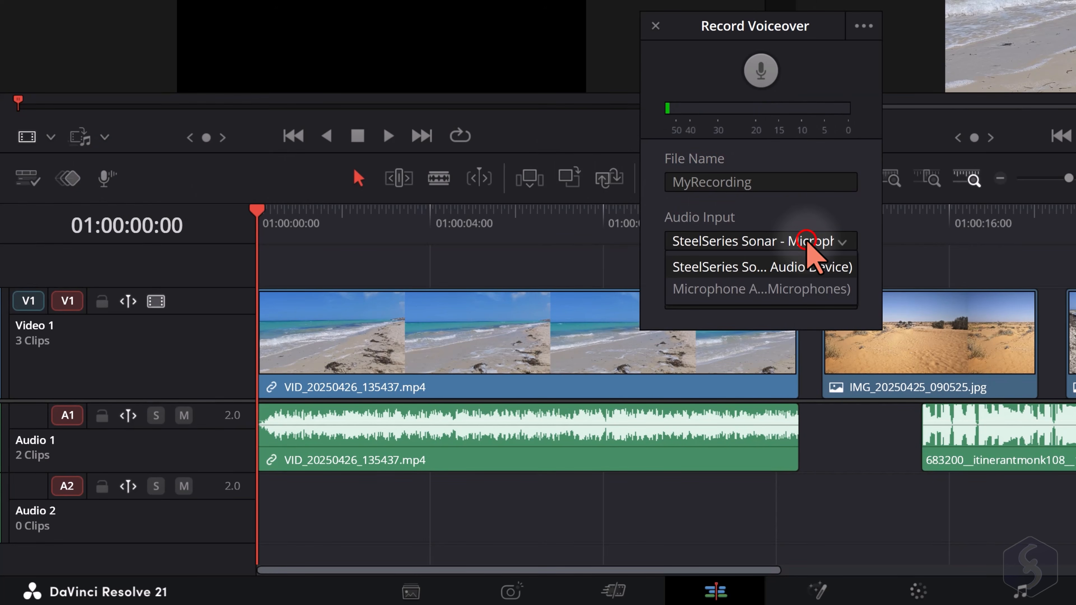
{"action": "left_click", "coordinate": [699, 288]}
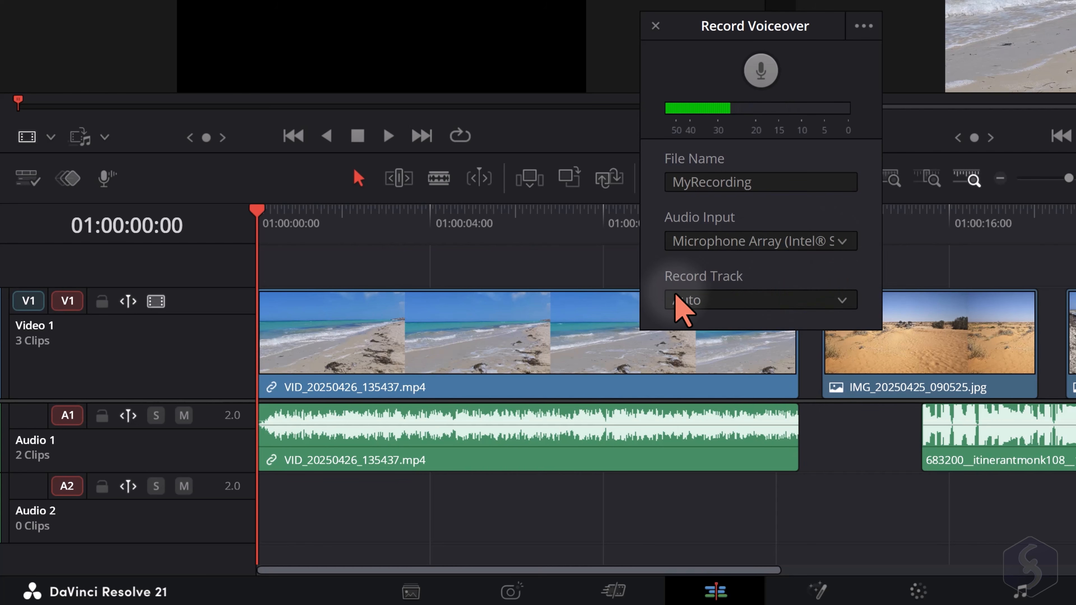
{"action": "left_click", "coordinate": [804, 301]}
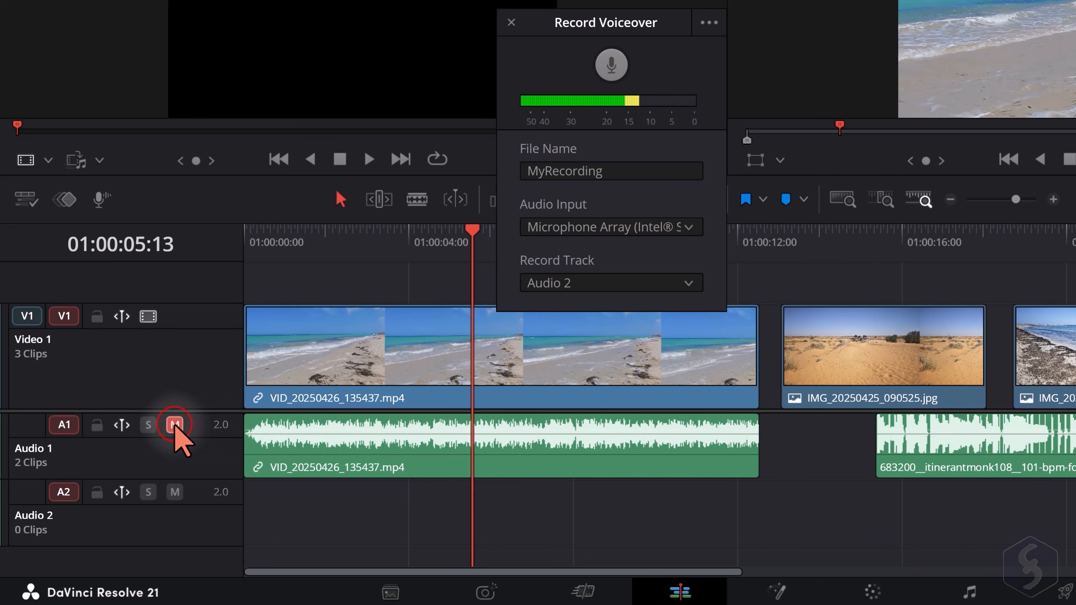
With Audio 1 muted, record about 11 seconds of voiceover onto Audio 2 from the start of the timeline
{"action": "key", "text": "Home"}
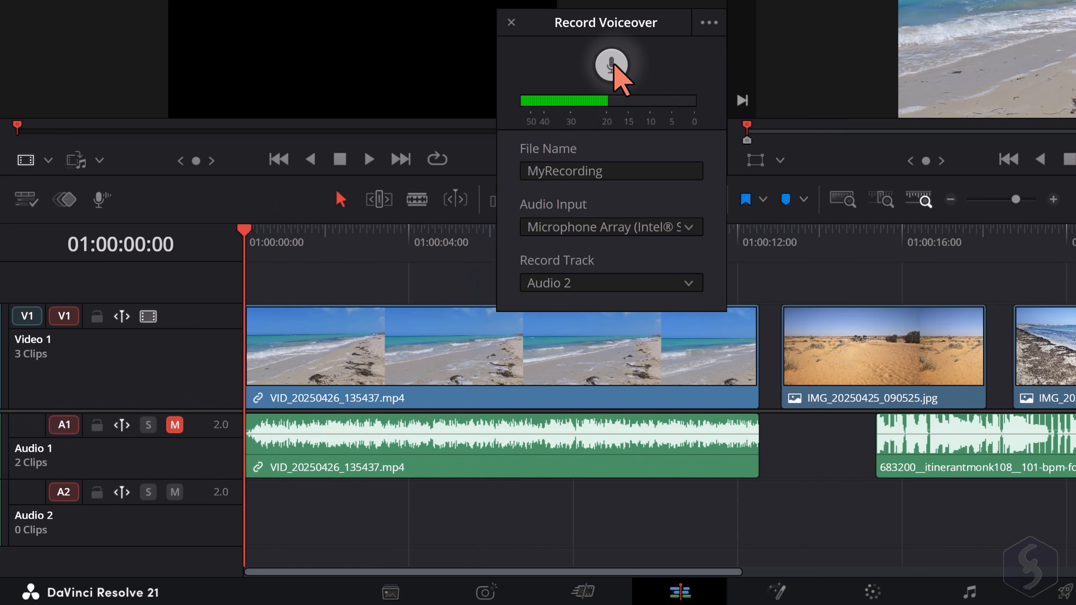
{"action": "left_click", "coordinate": [613, 64]}
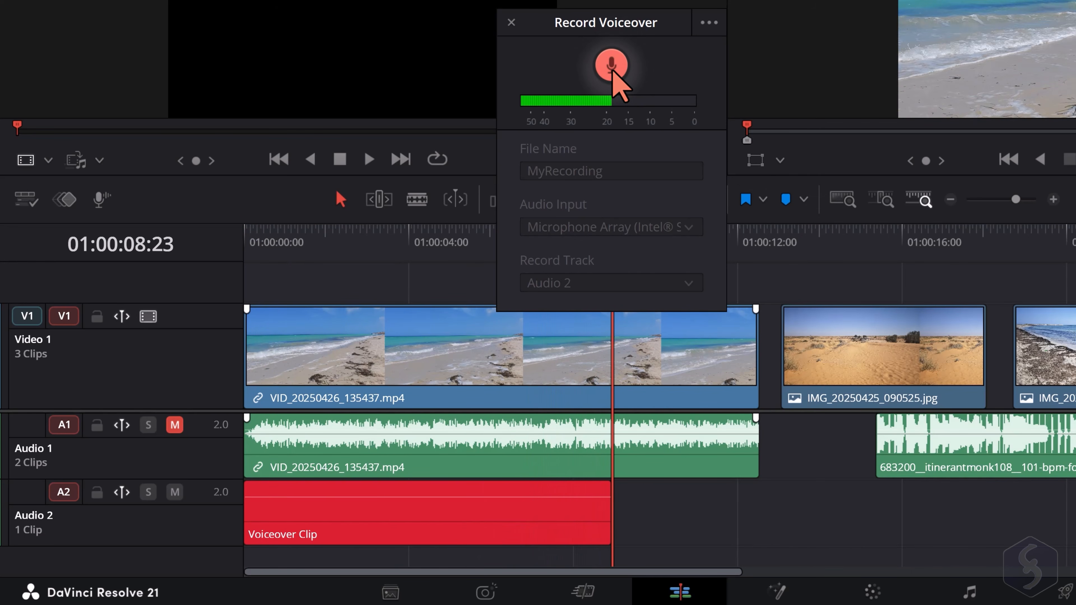
{"action": "key", "text": "space"}
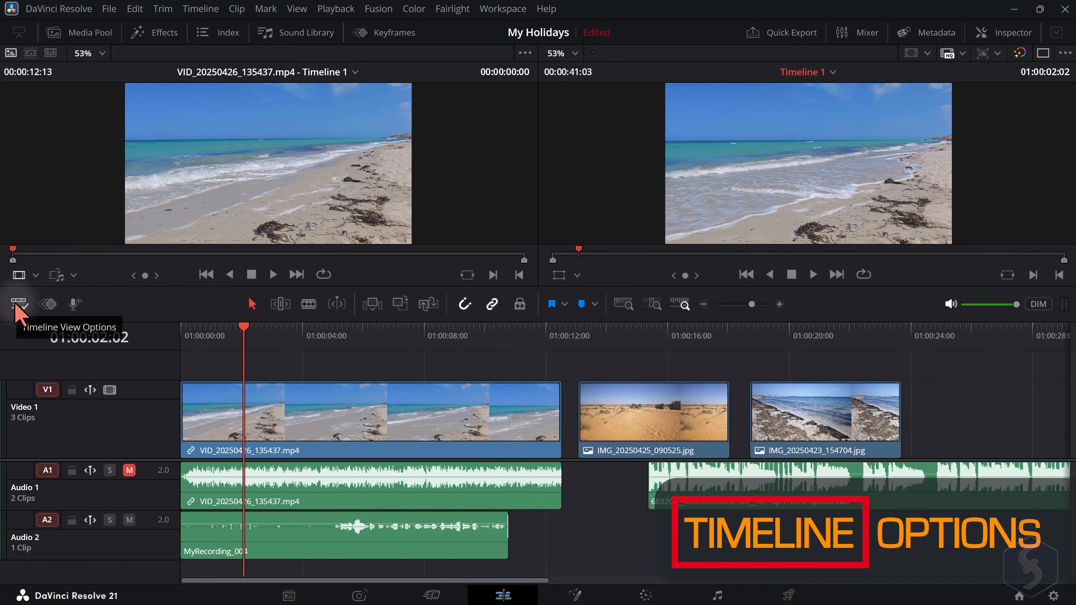
Reduce the display height of the video and audio tracks in the timeline
{"action": "left_click", "coordinate": [17, 303]}
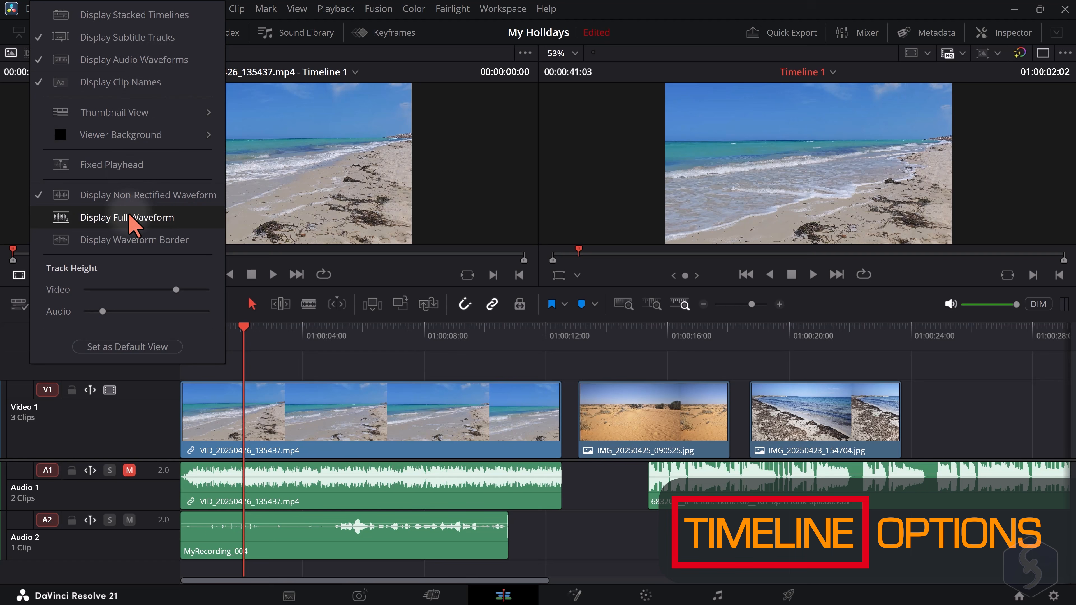
{"action": "left_click", "coordinate": [175, 290]}
{"action": "left_click_drag", "start_coordinate": [175, 290], "coordinate": [139, 290]}
{"action": "left_click", "coordinate": [305, 355]}
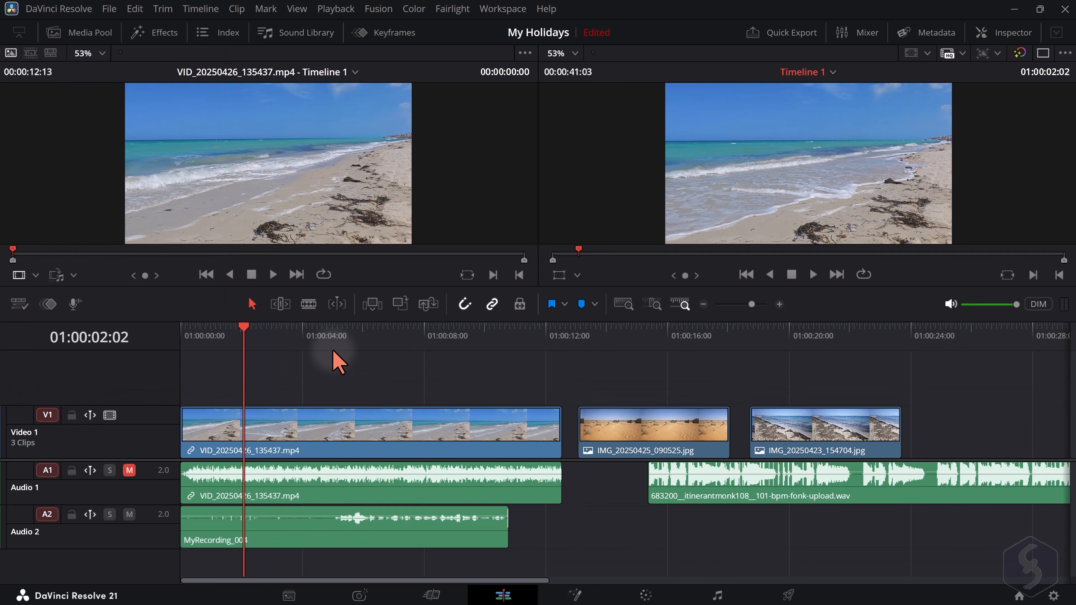
Move the playhead to 01:00:20:17 over IMG_20250423_154704.jpg and examine the timeline around it at different scales
{"action": "scroll", "coordinate": [312, 365], "scroll_direction": "up", "scroll_amount": 3}
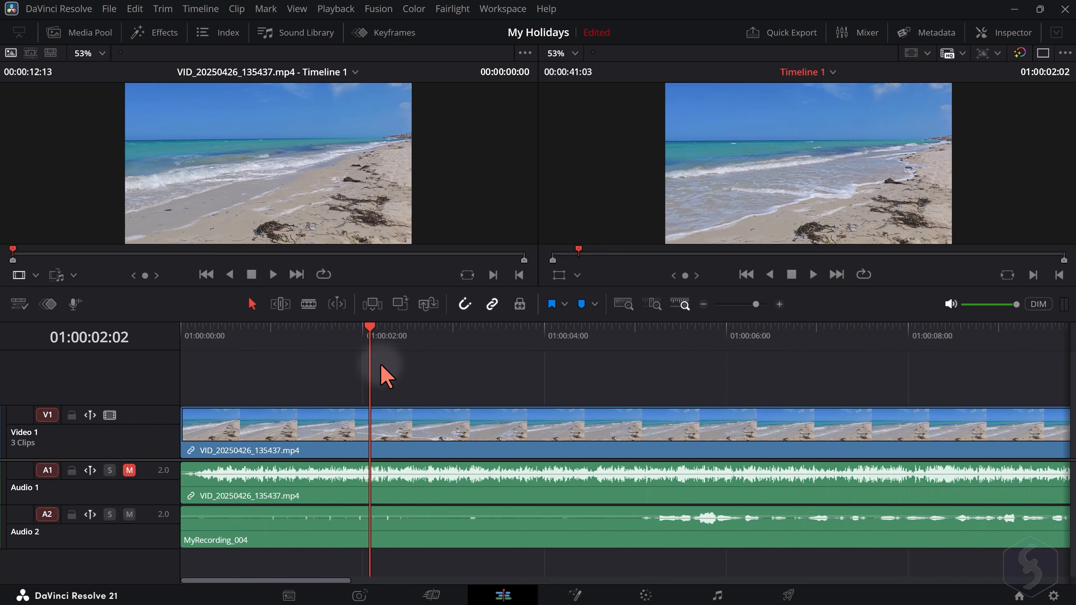
{"action": "scroll", "coordinate": [364, 377], "scroll_direction": "down", "scroll_amount": 5}
{"action": "scroll", "coordinate": [372, 375], "scroll_direction": "down", "scroll_amount": 2}
{"action": "left_click", "coordinate": [296, 337]}
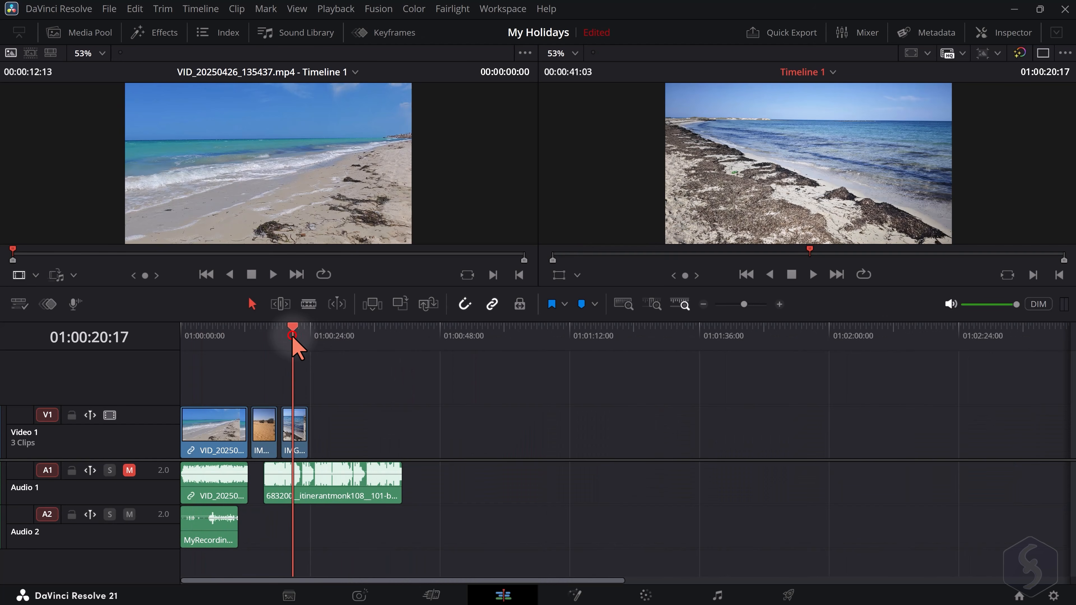
{"action": "scroll", "coordinate": [313, 367], "scroll_direction": "up", "scroll_amount": 5}
{"action": "scroll", "coordinate": [636, 401], "scroll_direction": "up", "scroll_amount": 4}
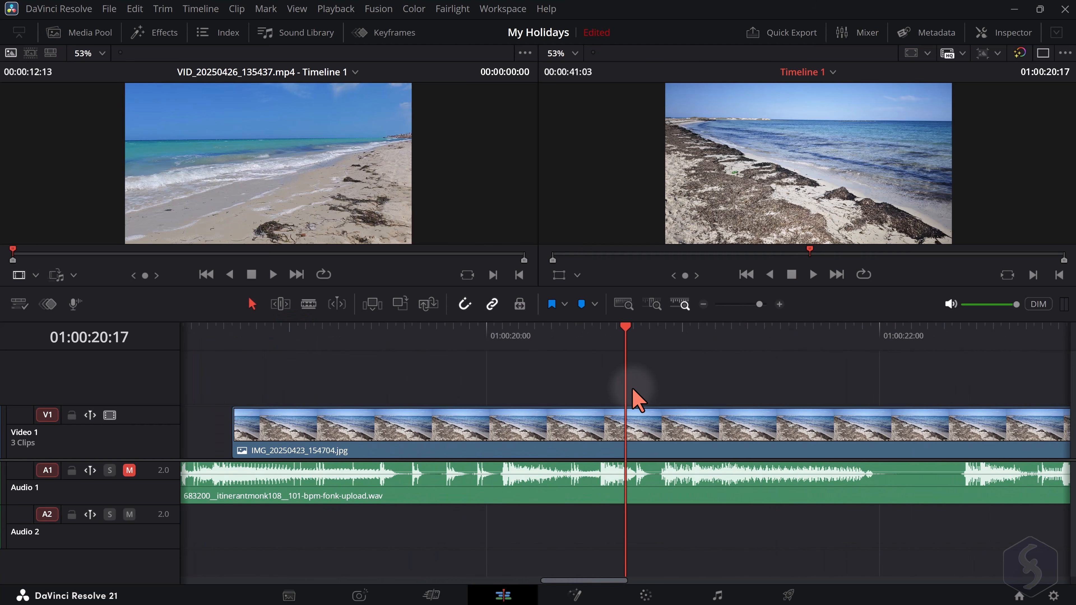
{"action": "scroll", "coordinate": [637, 401], "scroll_direction": "down", "scroll_amount": 4}
{"action": "scroll", "coordinate": [269, 434], "scroll_direction": "up", "scroll_amount": 5}
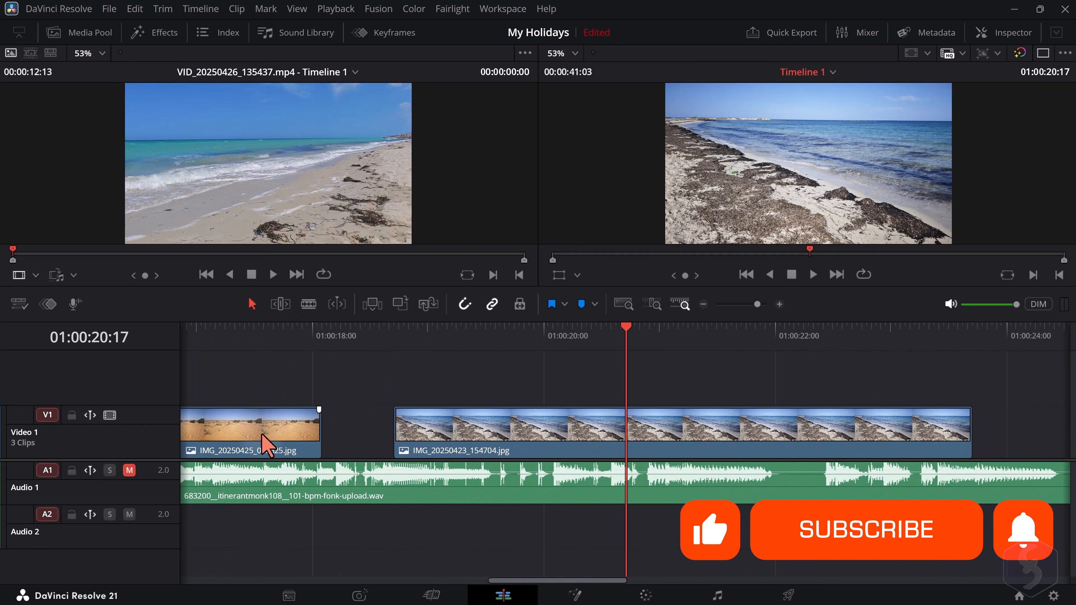
Bring the timeline view back to the beginning of the sequence and enlarge the source and timeline viewers above it
{"action": "scroll", "coordinate": [608, 450], "scroll_direction": "down", "scroll_amount": 4}
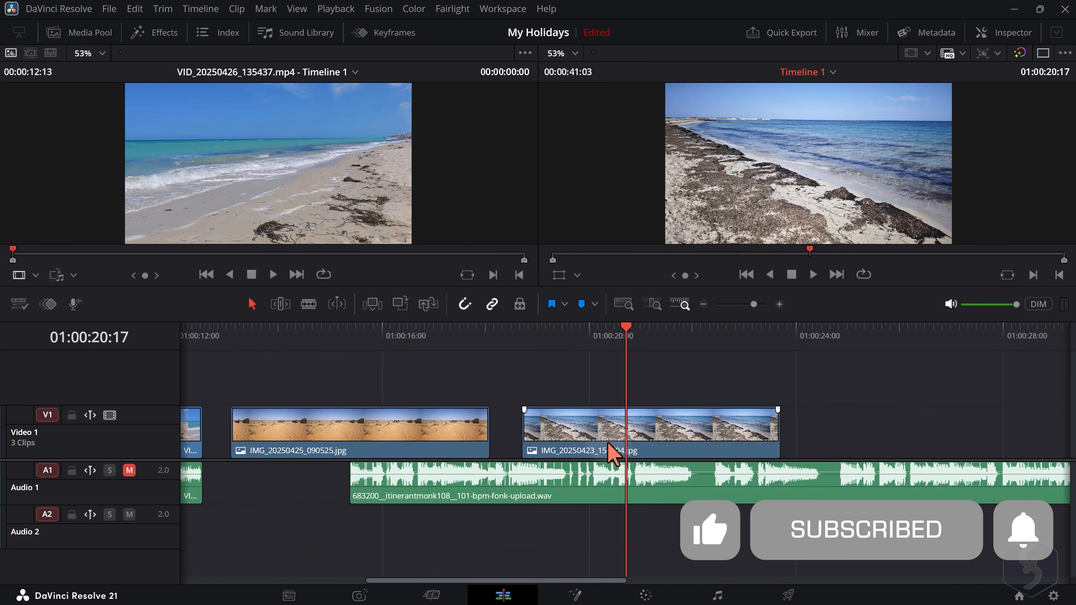
{"action": "scroll", "coordinate": [610, 444], "scroll_direction": "down", "scroll_amount": 4}
{"action": "scroll", "coordinate": [608, 445], "scroll_direction": "up", "scroll_amount": 4}
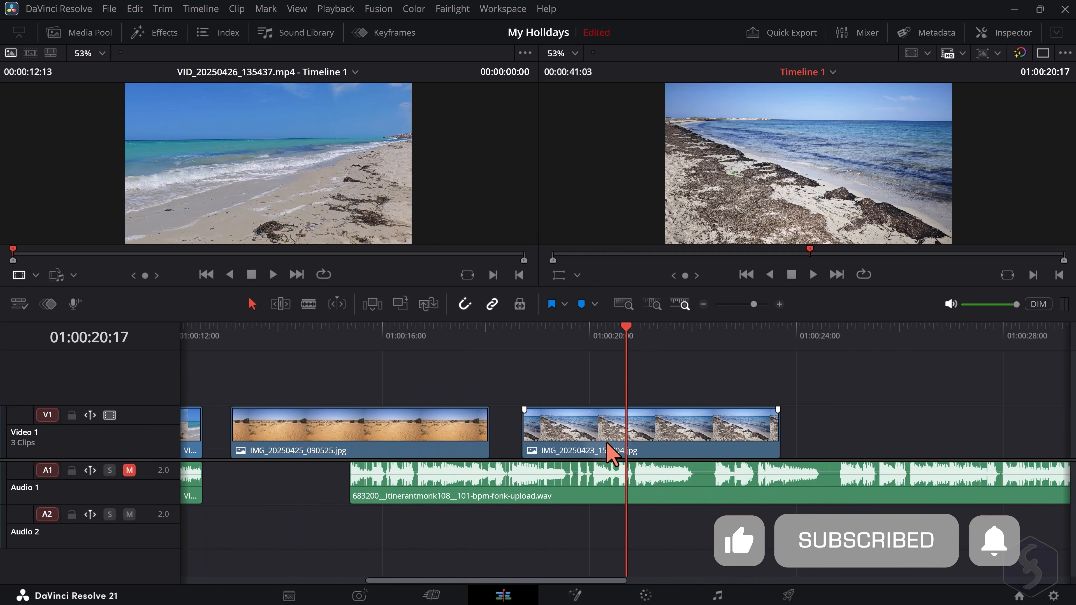
{"action": "scroll", "coordinate": [605, 443], "scroll_direction": "left", "scroll_amount": 3}
{"action": "scroll", "coordinate": [606, 445], "scroll_direction": "right", "scroll_amount": 6}
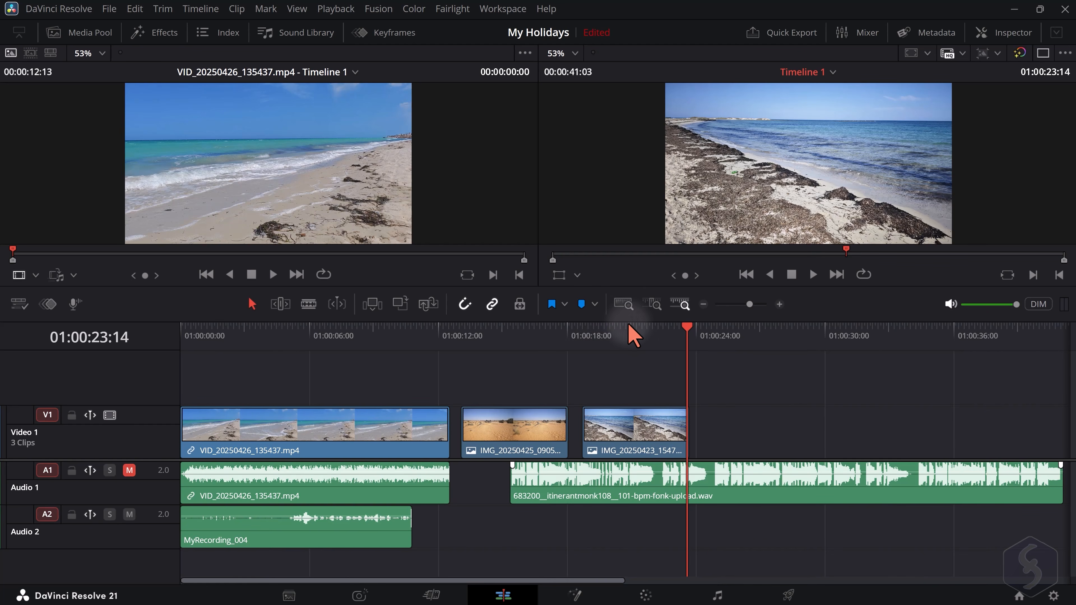
{"action": "left_click_drag", "start_coordinate": [626, 319], "coordinate": [624, 365]}
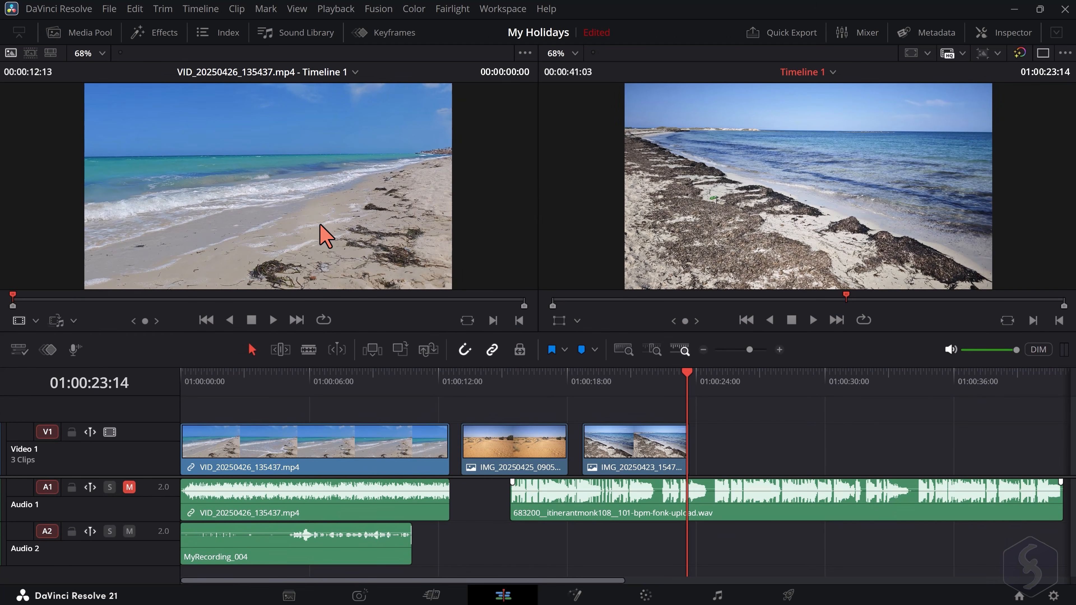
Preview both photo clips in the source viewer and play Timeline 1 from 01:00:00:00 to about 01:00:07:08
{"action": "left_click", "coordinate": [507, 458]}
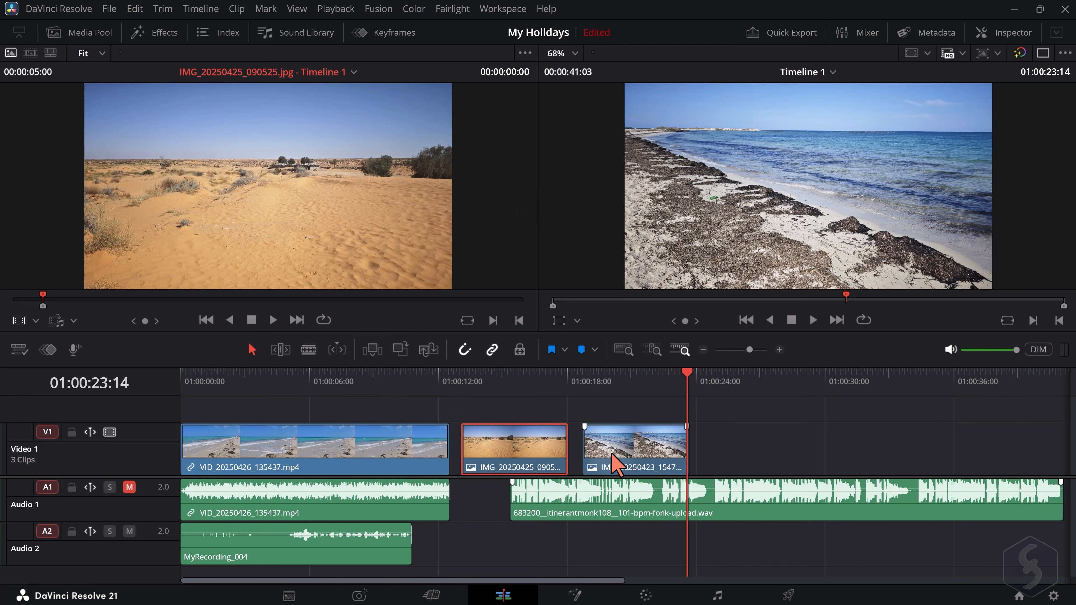
{"action": "left_click", "coordinate": [639, 452]}
{"action": "left_click", "coordinate": [307, 375]}
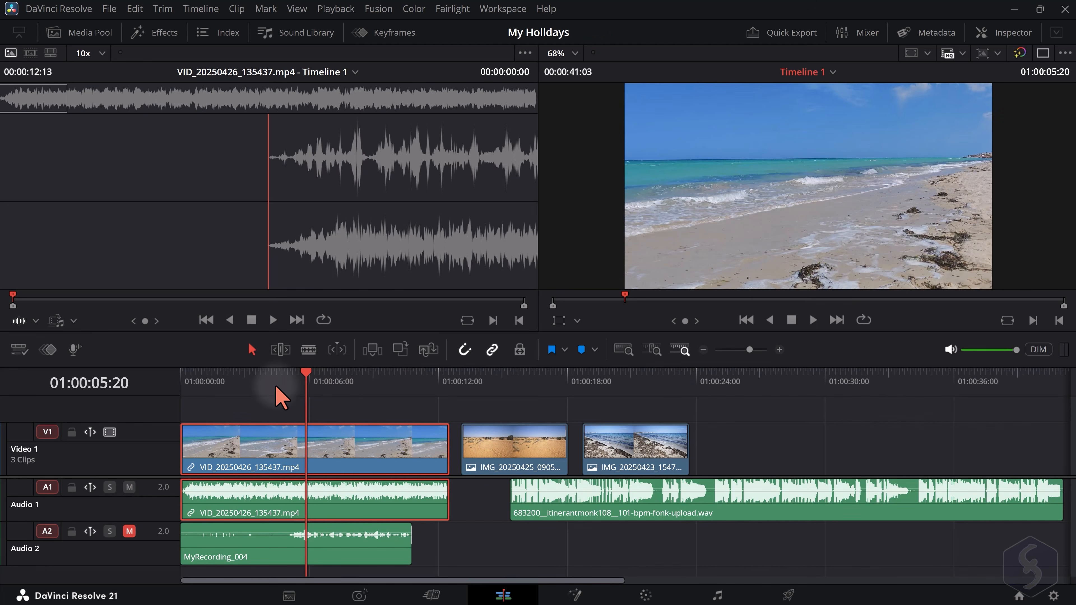
{"action": "left_click", "coordinate": [221, 375]}
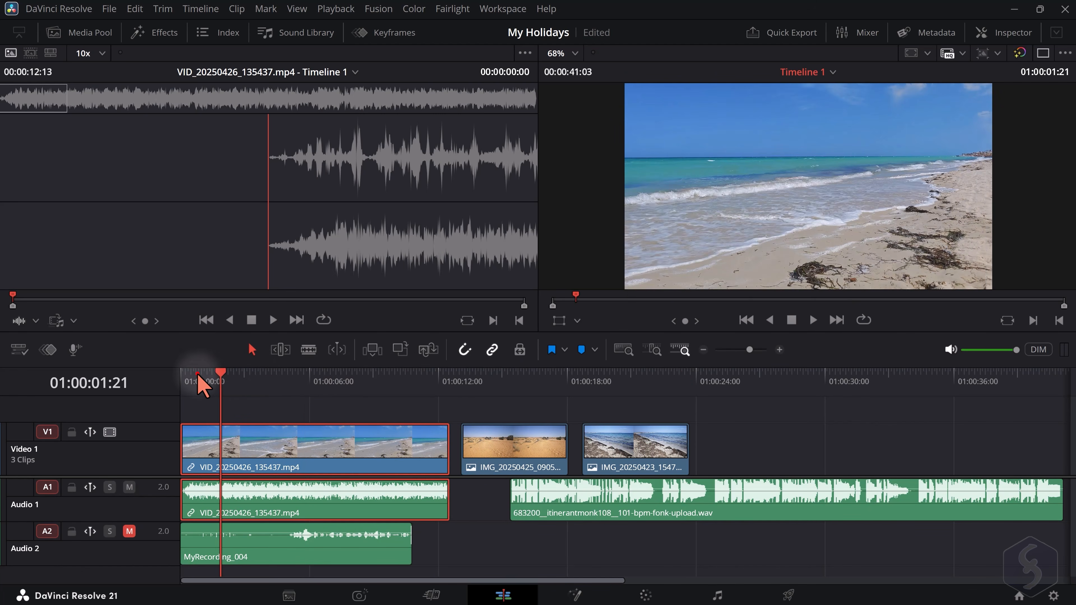
{"action": "left_click_drag", "start_coordinate": [198, 376], "coordinate": [185, 373]}
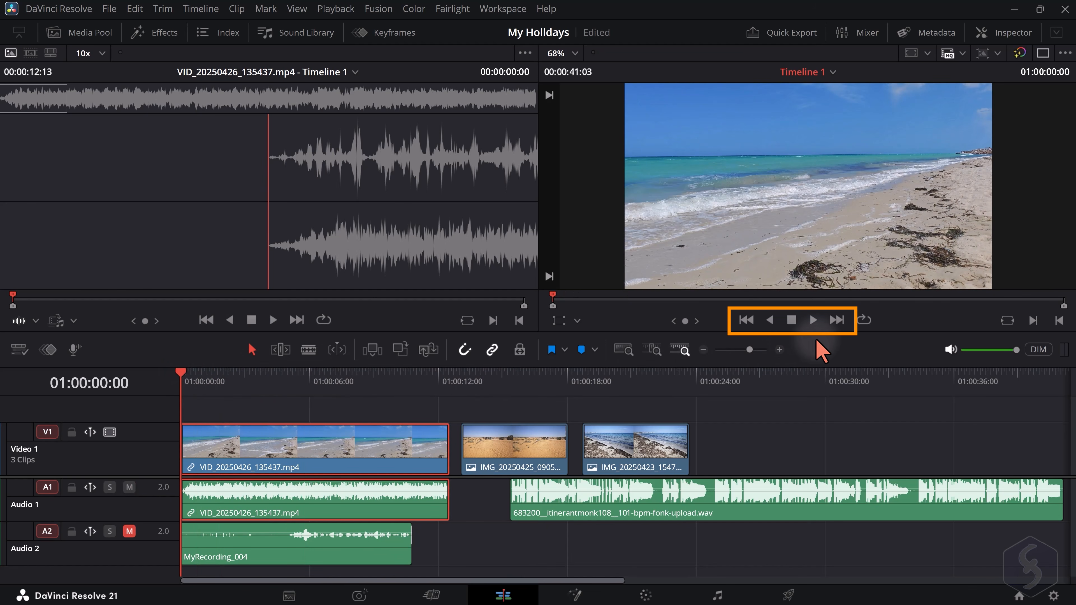
{"action": "key", "text": "space"}
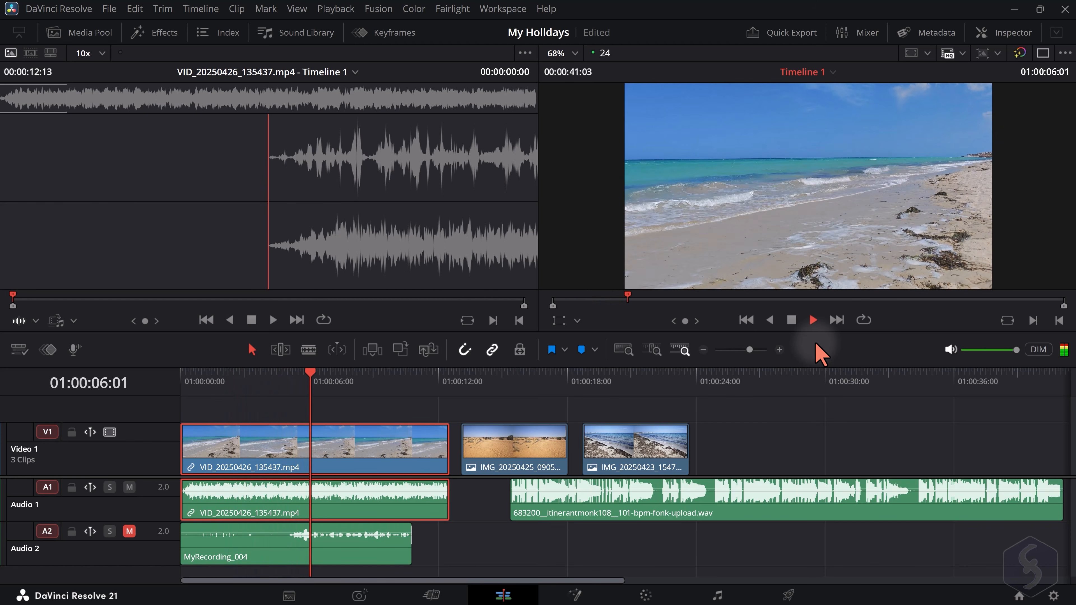
{"action": "key", "text": "space"}
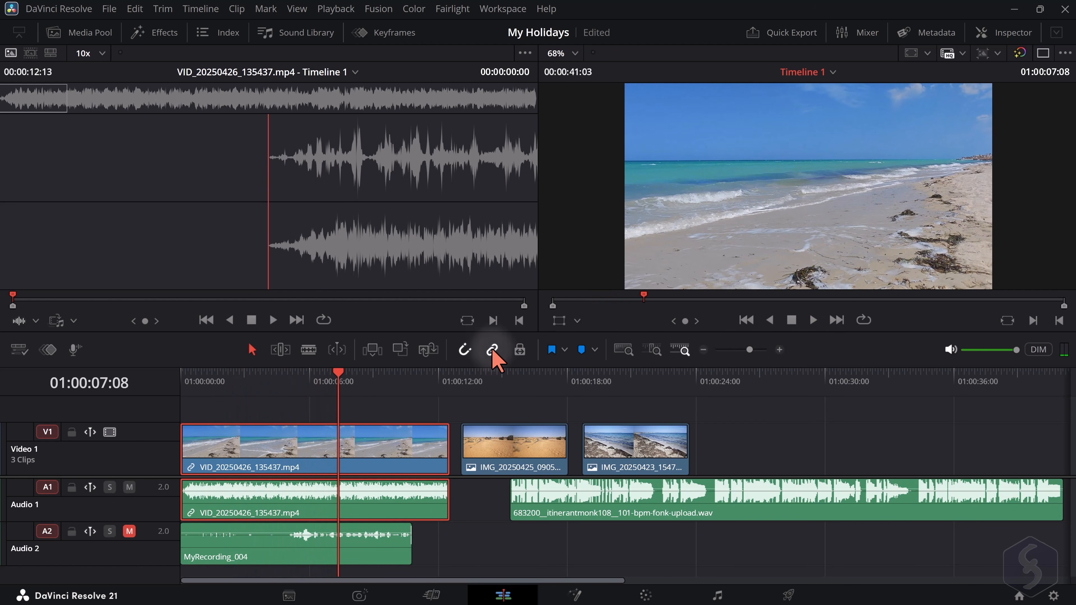
Move the playhead to 01:00:08:13 and set the timeline viewer's zoom to 65%
{"action": "left_click_drag", "start_coordinate": [338, 373], "coordinate": [364, 375]}
{"action": "scroll", "coordinate": [689, 276], "scroll_direction": "down", "scroll_amount": 1}
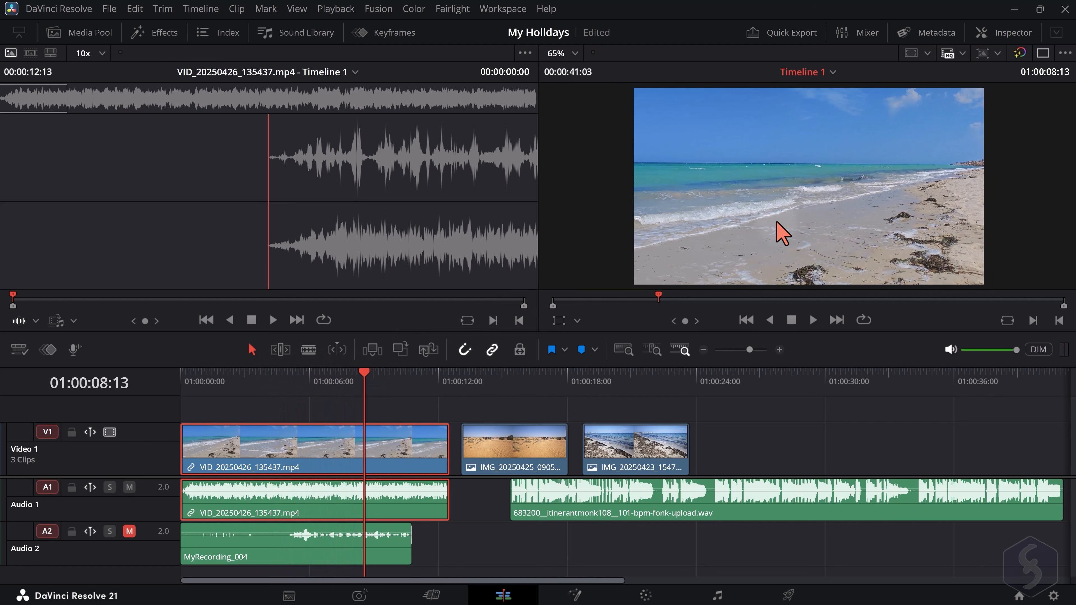
{"action": "scroll", "coordinate": [840, 206], "scroll_direction": "up", "scroll_amount": 5}
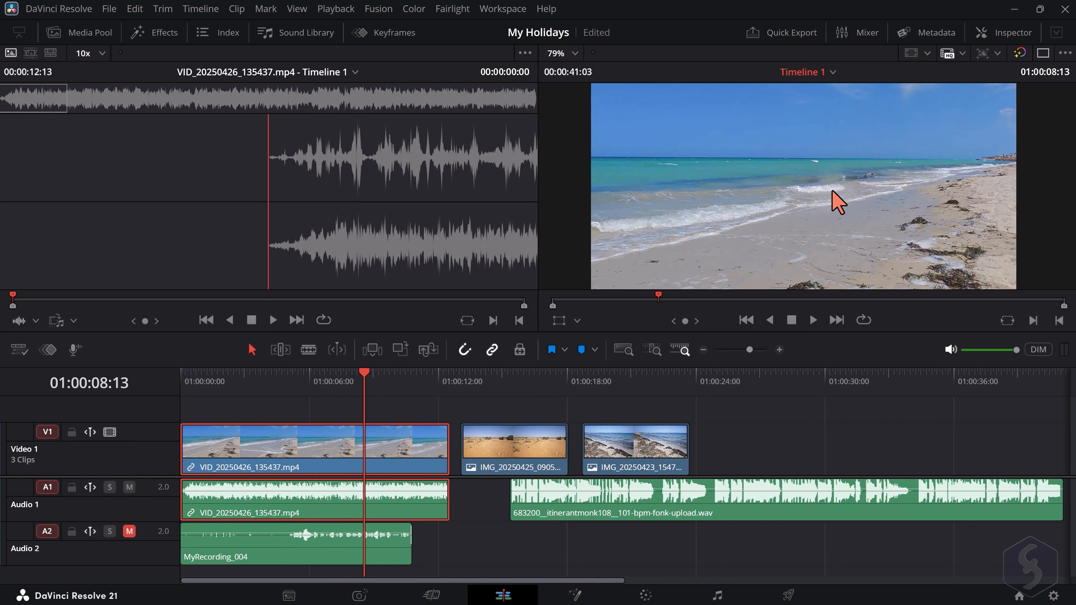
{"action": "scroll", "coordinate": [826, 197], "scroll_direction": "down", "scroll_amount": 5}
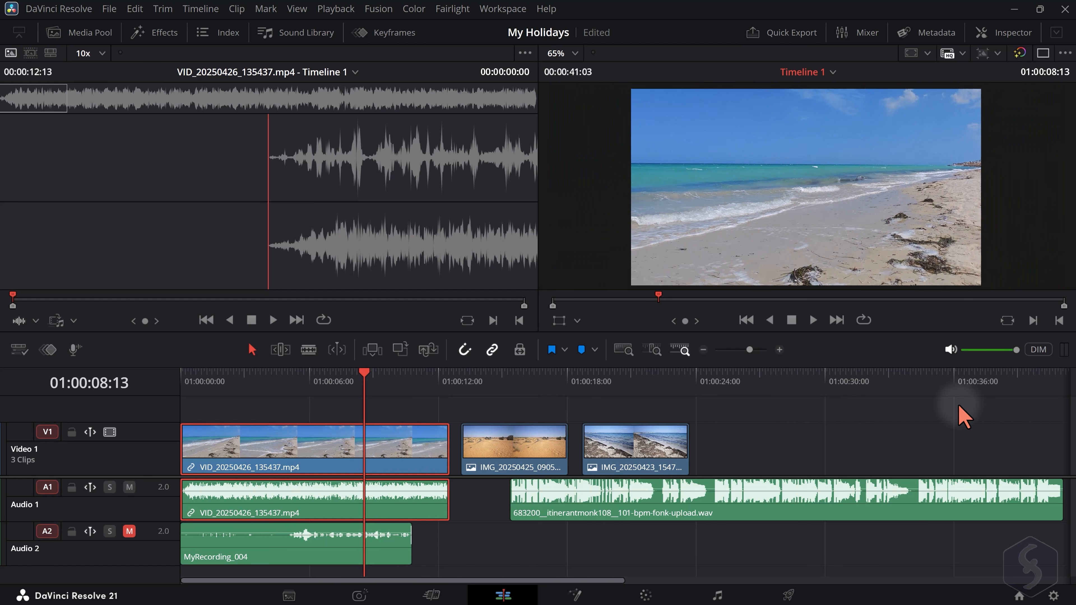
Open the project settings and examine the timeline resolution options in the Master Settings
{"action": "left_click", "coordinate": [1054, 596]}
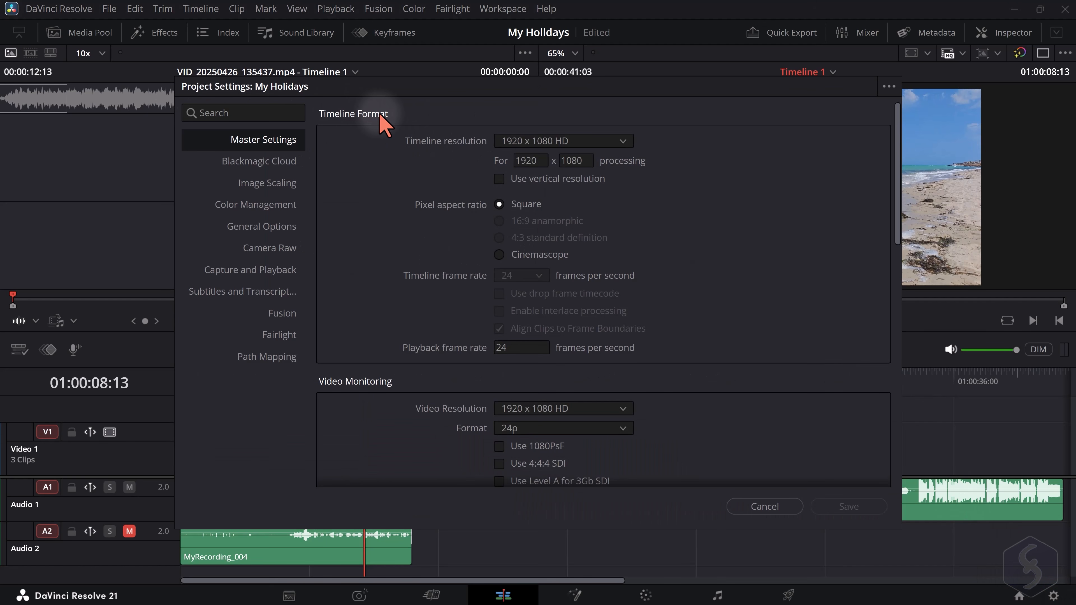
{"action": "left_click", "coordinate": [574, 138]}
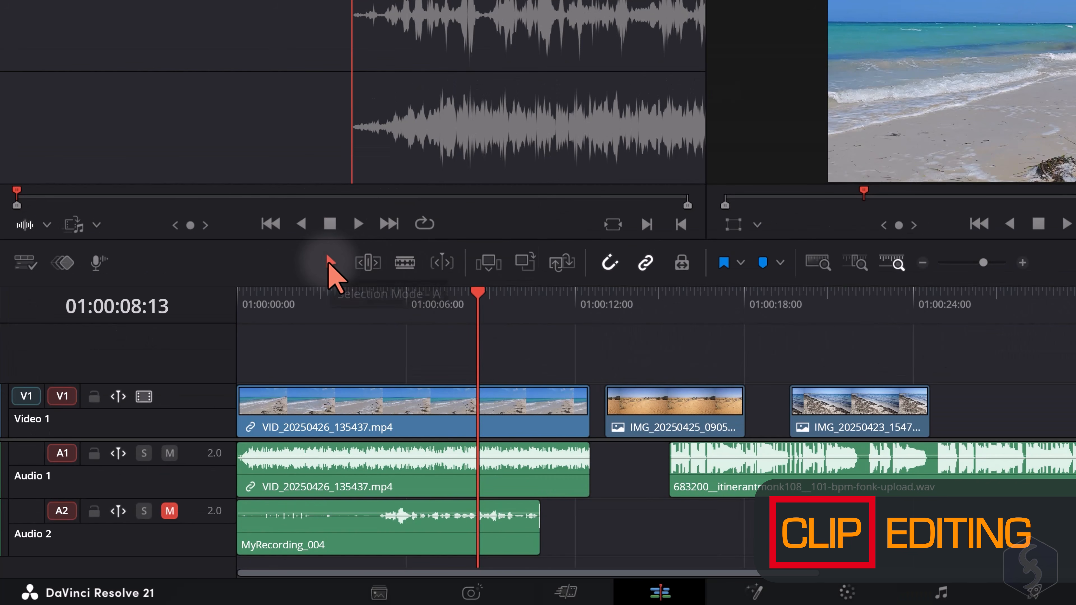
Try moving the IMG_20250423_154704.jpg clip onto a new Video 2 track, overlapping the end of the desert photo below
{"action": "left_click", "coordinate": [865, 413]}
{"action": "left_click_drag", "start_coordinate": [843, 407], "coordinate": [752, 355]}
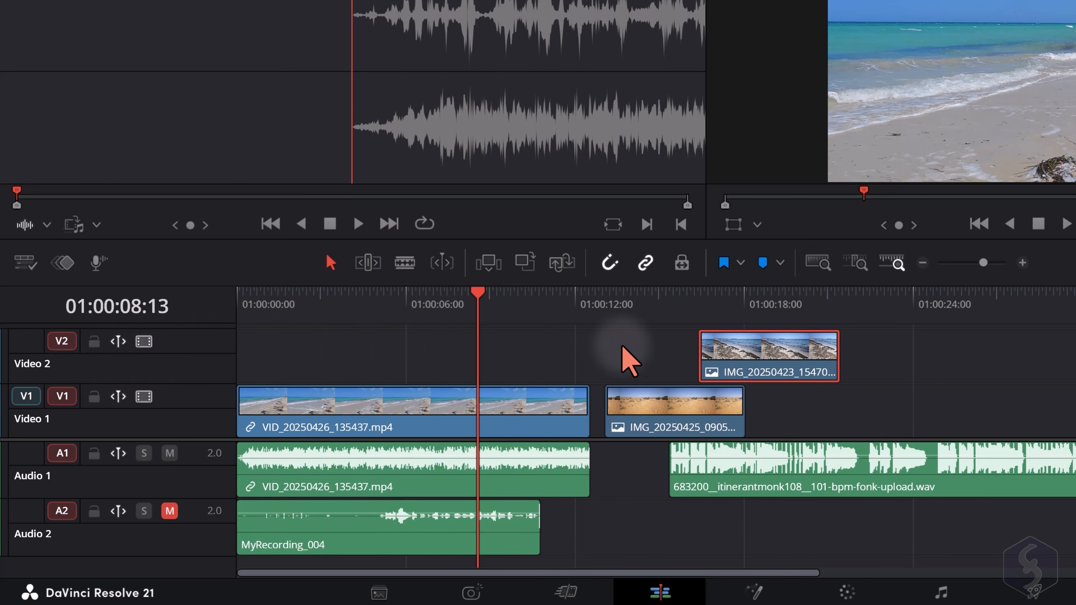
{"action": "key", "text": "ctrl+z"}
Shift the linked VID_20250426_135437.mp4 video and audio about one second later on the timeline
{"action": "left_click", "coordinate": [330, 426]}
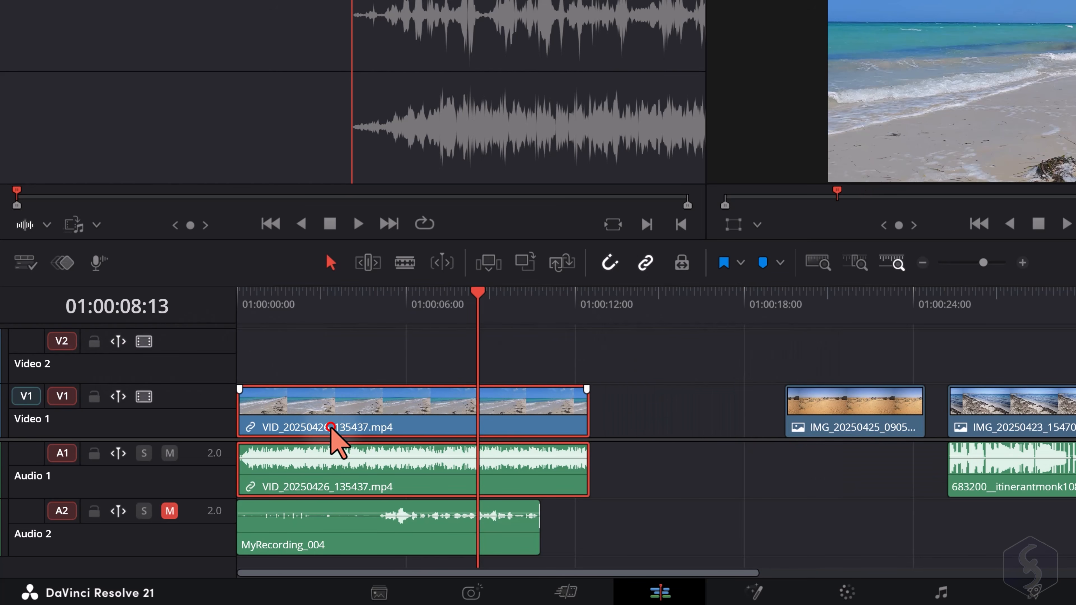
{"action": "left_click_drag", "start_coordinate": [328, 429], "coordinate": [353, 438]}
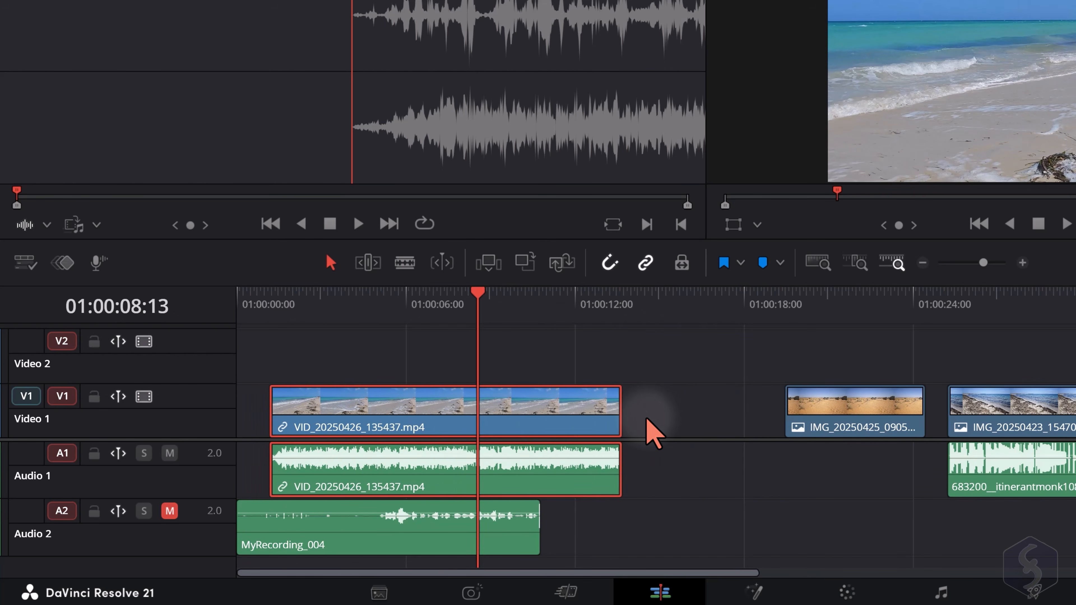
Try unlinking the video and audio of VID_20250426_135437.mp4 and moving the video part on its own
{"action": "right_click", "coordinate": [491, 410]}
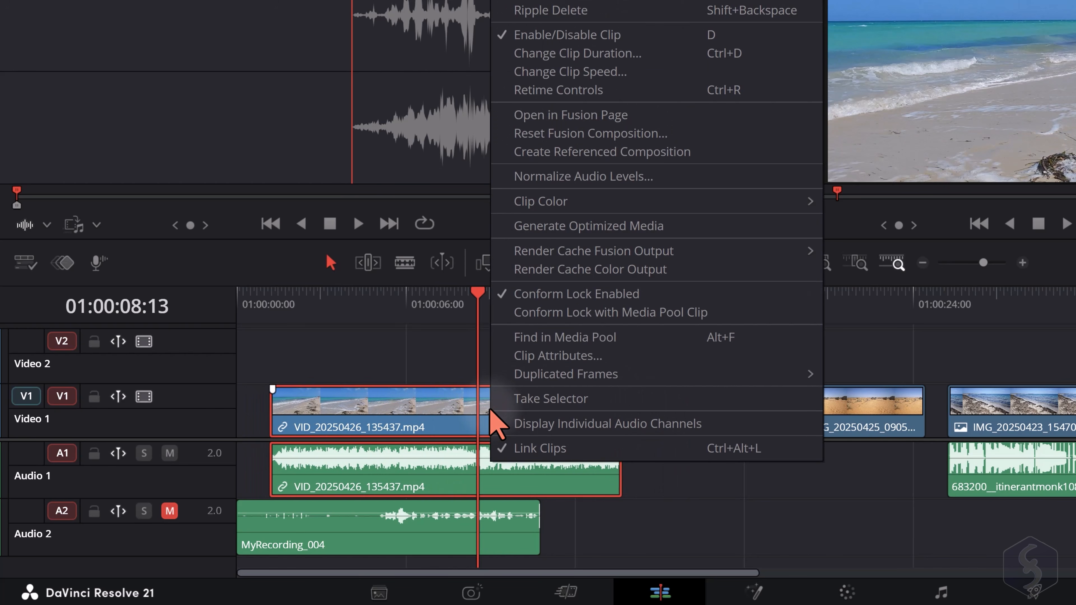
{"action": "left_click", "coordinate": [580, 450]}
{"action": "left_click", "coordinate": [677, 421]}
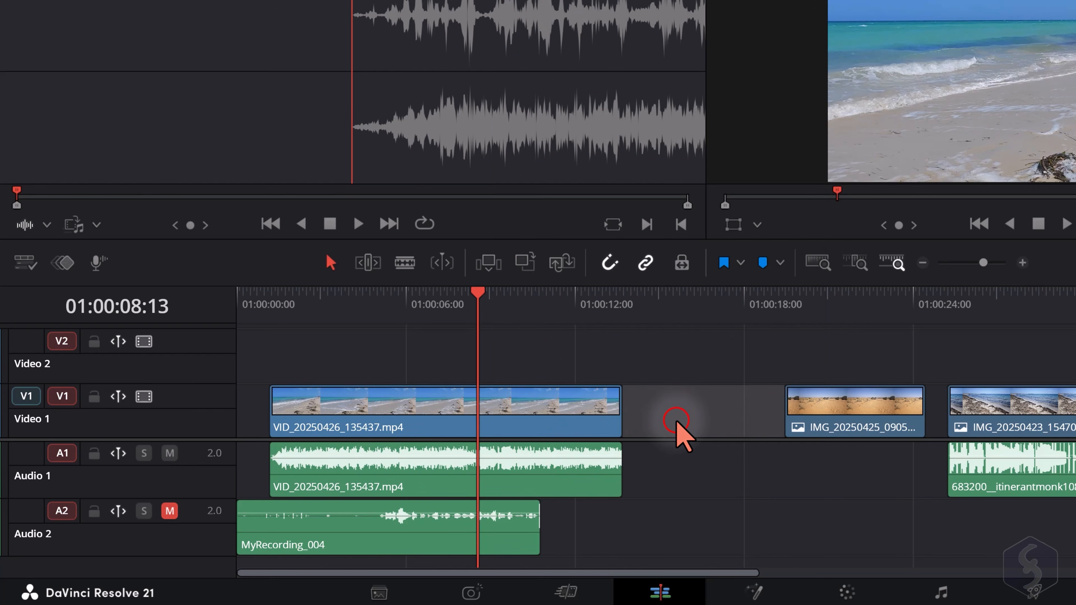
{"action": "left_click_drag", "start_coordinate": [370, 426], "coordinate": [474, 440]}
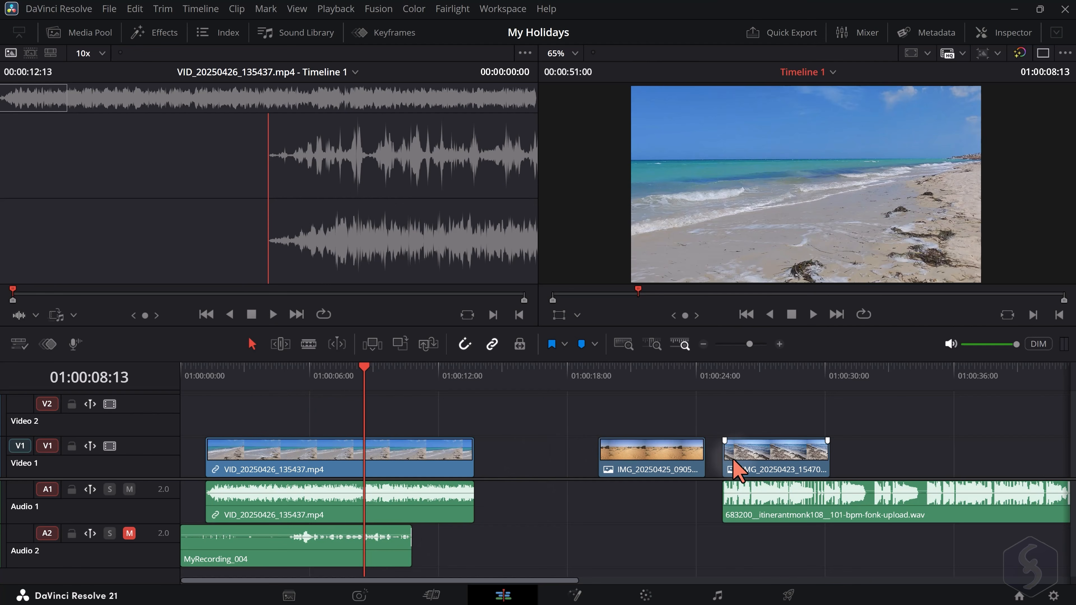
Try overlaying IMG_20250423_154704.jpg on Video 2 and overwriting part of the beach video on Video 1, and undo both edits
{"action": "left_click_drag", "start_coordinate": [758, 459], "coordinate": [294, 375]}
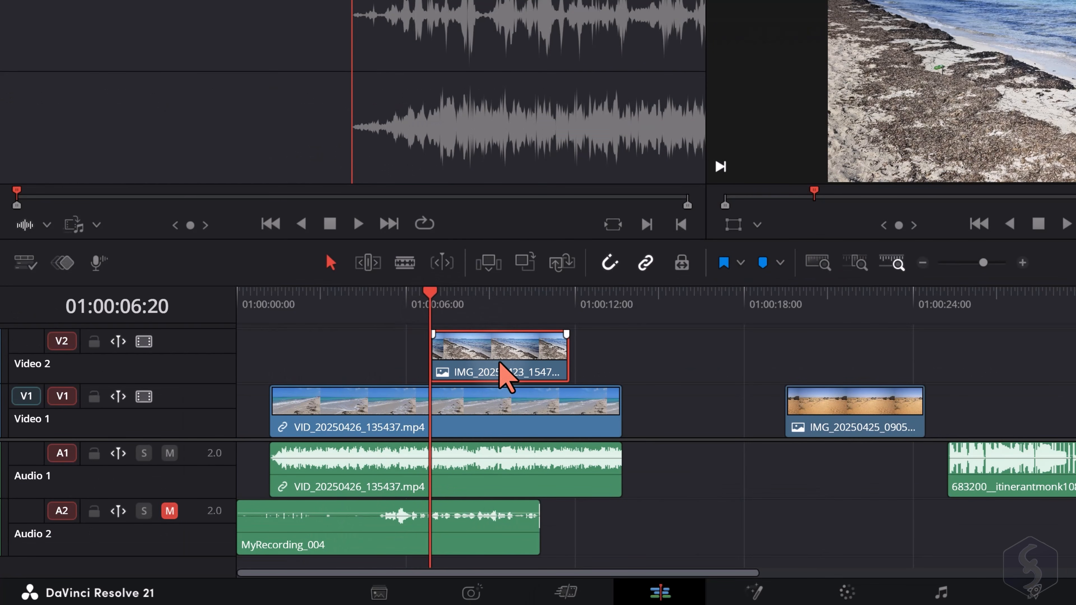
{"action": "mouse_move", "coordinate": [500, 362]}
{"action": "left_mouse_down"}
{"action": "mouse_move", "coordinate": [450, 392]}
{"action": "mouse_move", "coordinate": [441, 418]}
{"action": "mouse_move", "coordinate": [486, 421]}
{"action": "mouse_move", "coordinate": [492, 367]}
{"action": "left_mouse_up"}
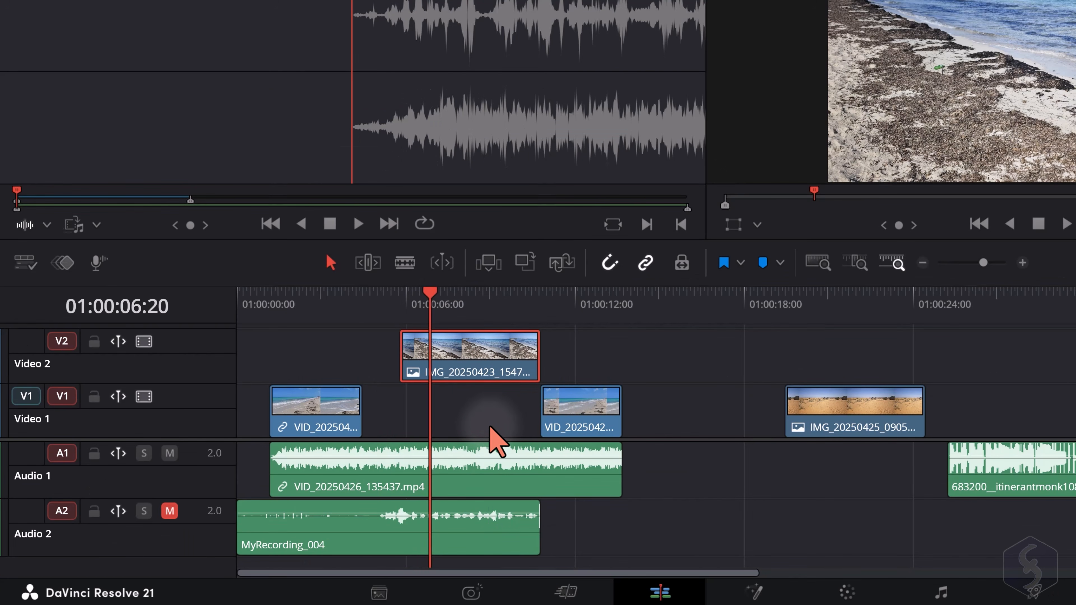
{"action": "key", "text": "ctrl+z"}
{"action": "key", "text": "ctrl+z"}
{"action": "key", "text": "ctrl+z"}
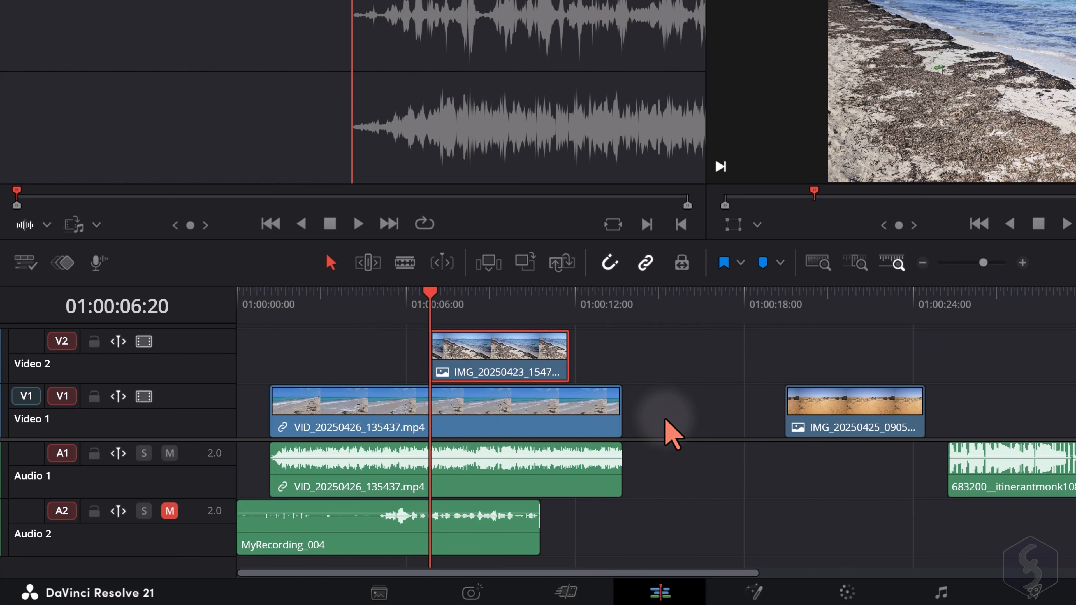
{"action": "key", "text": "ctrl+z"}
Try trimming the end of the VID_20250426_135437.mp4 clip on Video 1
{"action": "left_click", "coordinate": [621, 422]}
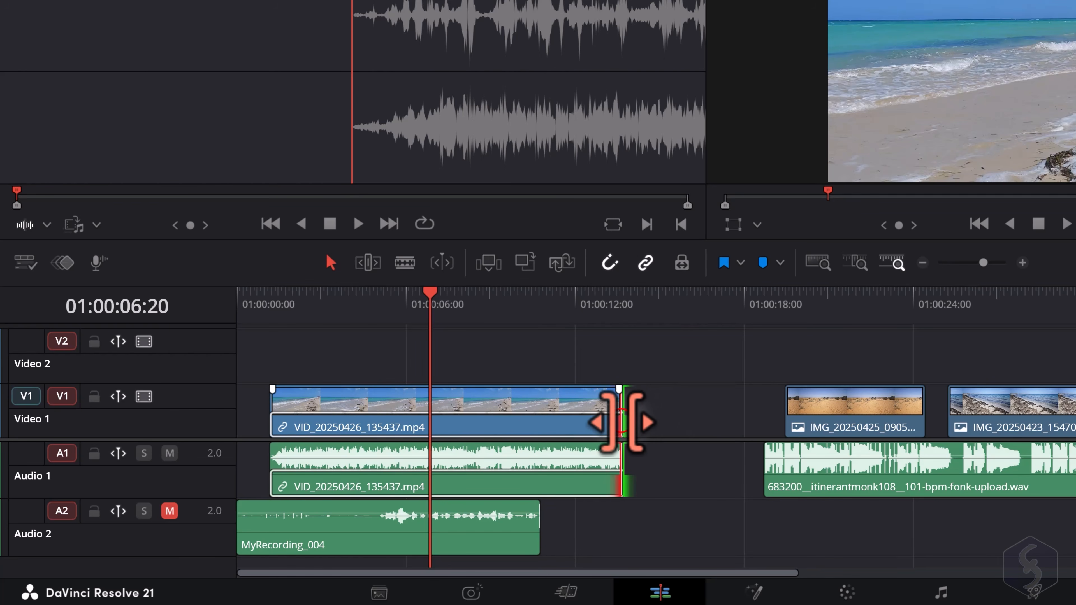
{"action": "mouse_move", "coordinate": [621, 422]}
{"action": "left_mouse_down"}
{"action": "mouse_move", "coordinate": [537, 426]}
{"action": "mouse_move", "coordinate": [621, 427]}
{"action": "left_mouse_up"}
Change the speed of the VID_20250426_135437.mp4 clip to 150% with pitch correction on
{"action": "right_click", "coordinate": [473, 439]}
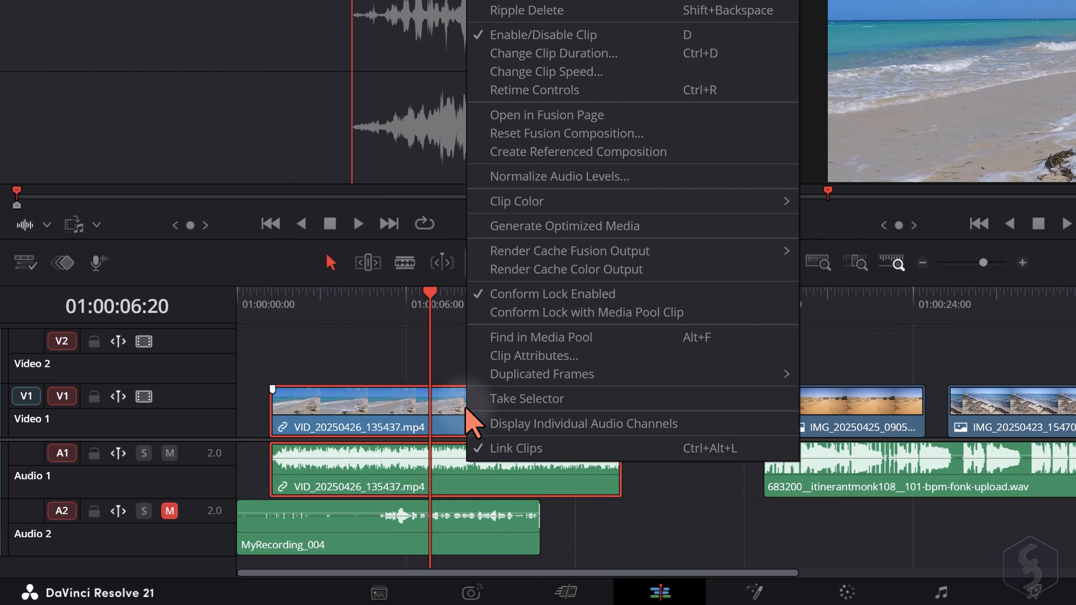
{"action": "left_click", "coordinate": [574, 71]}
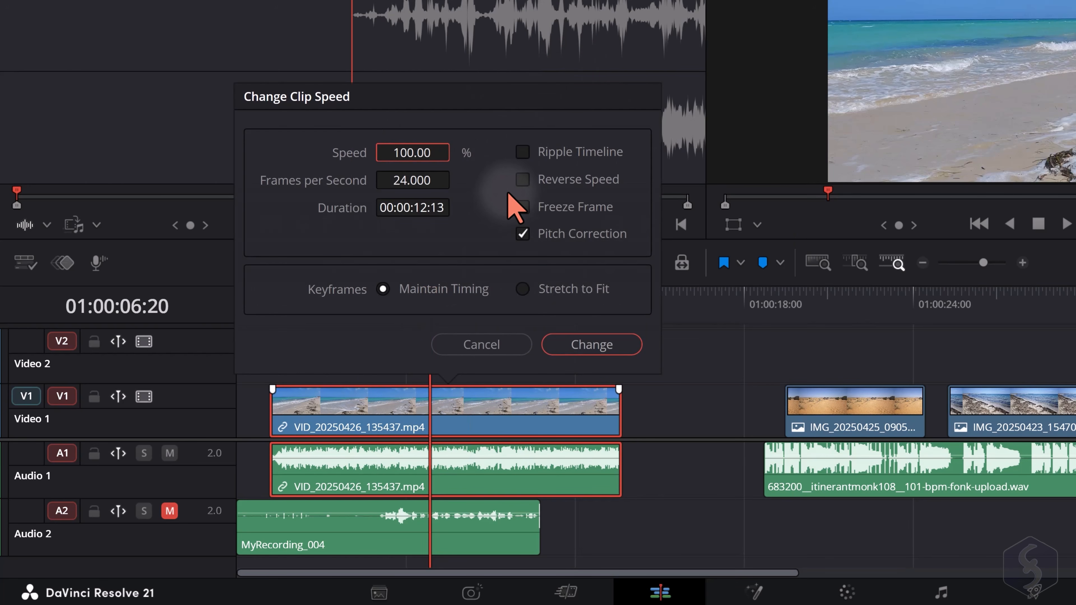
{"action": "left_click_drag", "start_coordinate": [437, 149], "coordinate": [411, 152]}
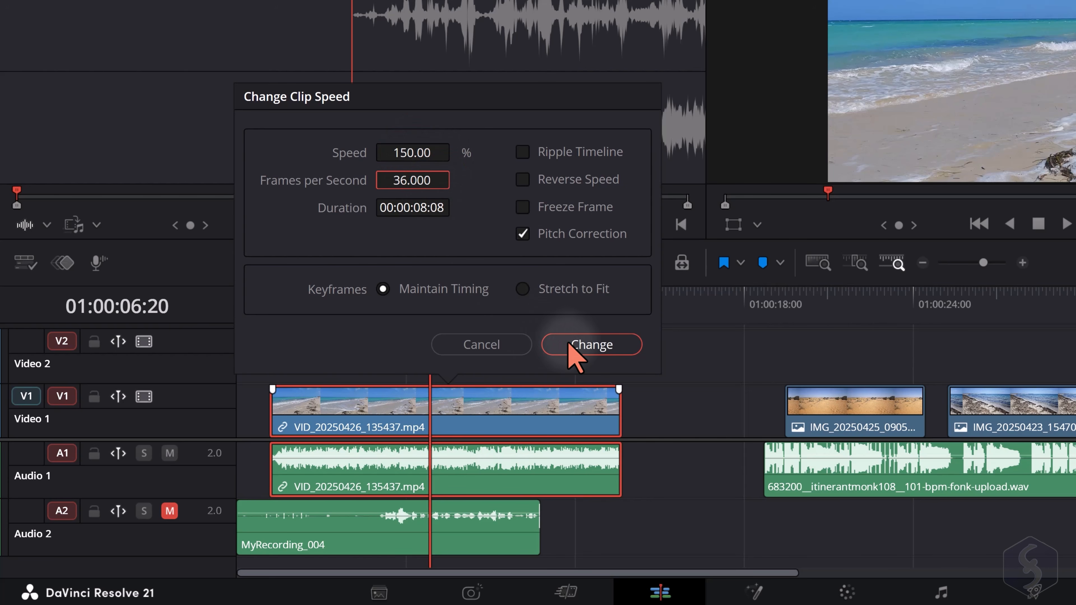
{"action": "left_click", "coordinate": [577, 345]}
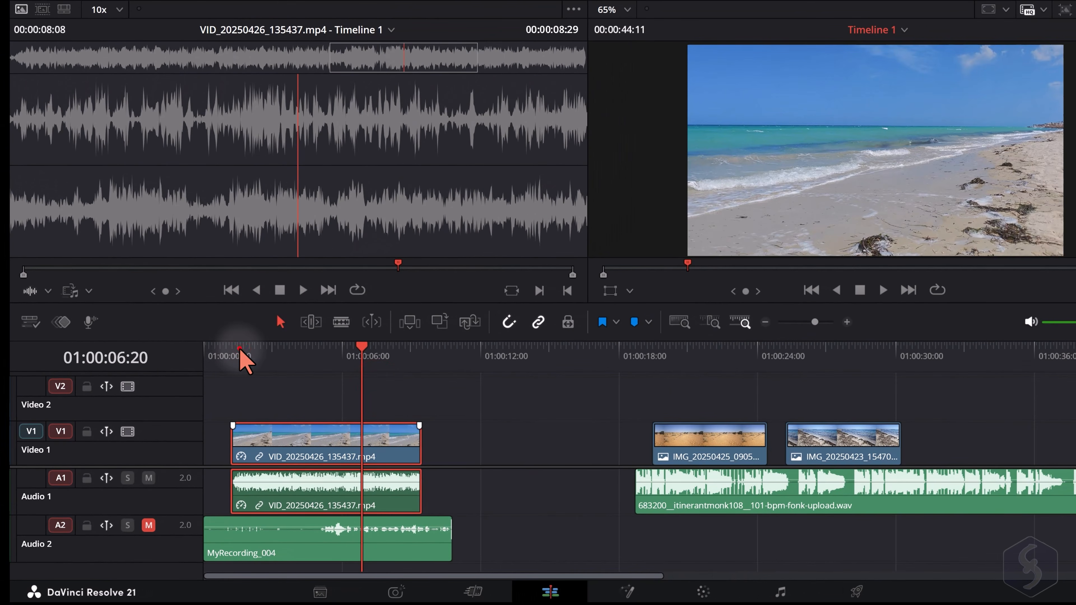
Play the sped-up beach clip from 01:00:01:13 and reopen its clip speed settings
{"action": "left_click", "coordinate": [264, 314]}
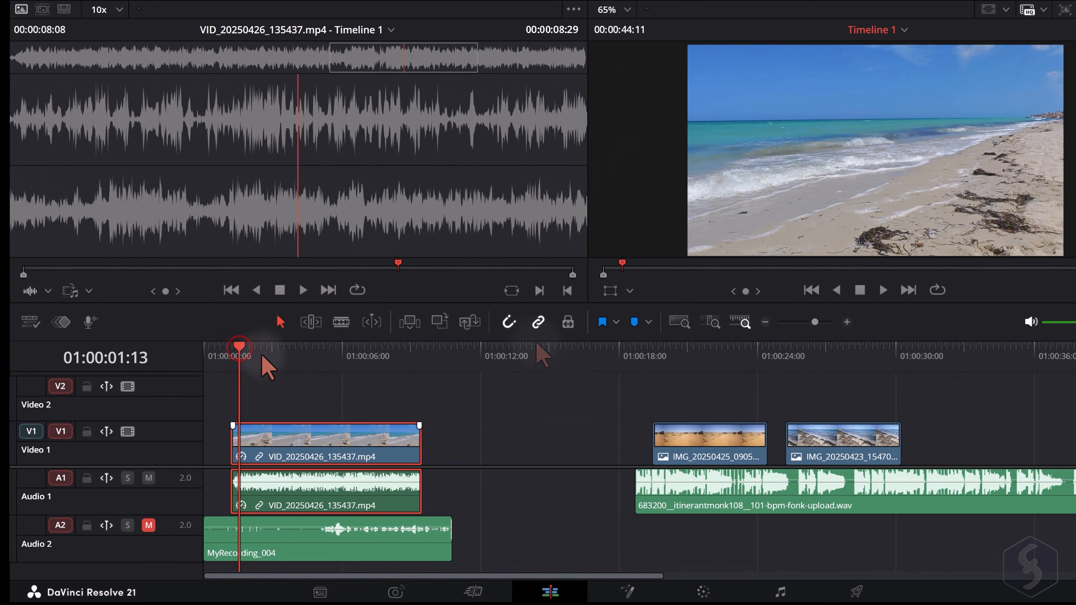
{"action": "key", "text": "space"}
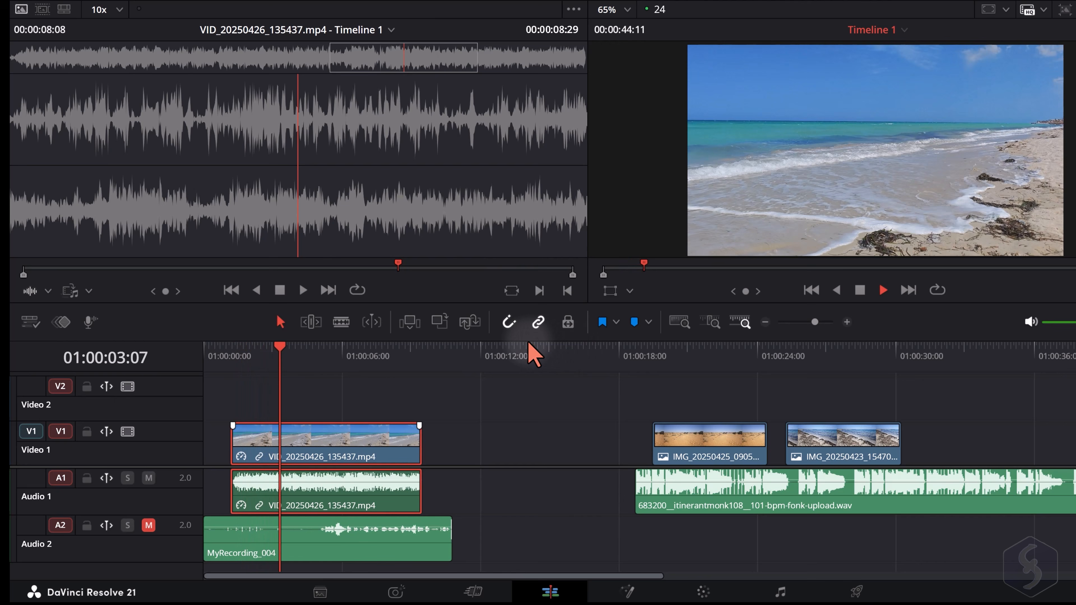
{"action": "key", "text": "r"}
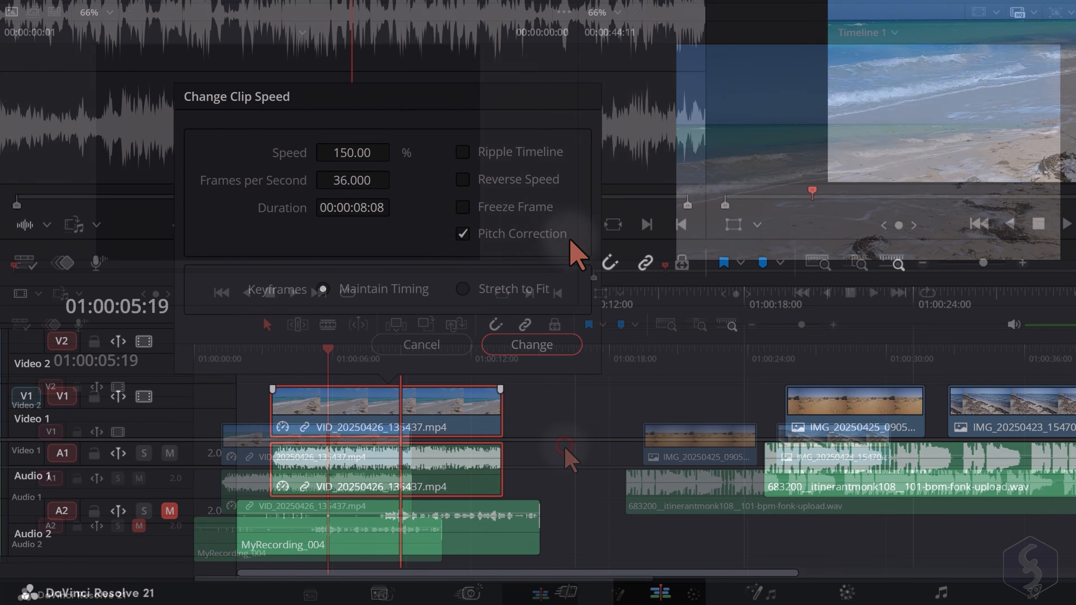
Duplicate the IMG_20250425_090525.jpg clip to about 01:00:13 on Video 1 and delete the copy
{"action": "left_click", "coordinate": [693, 414]}
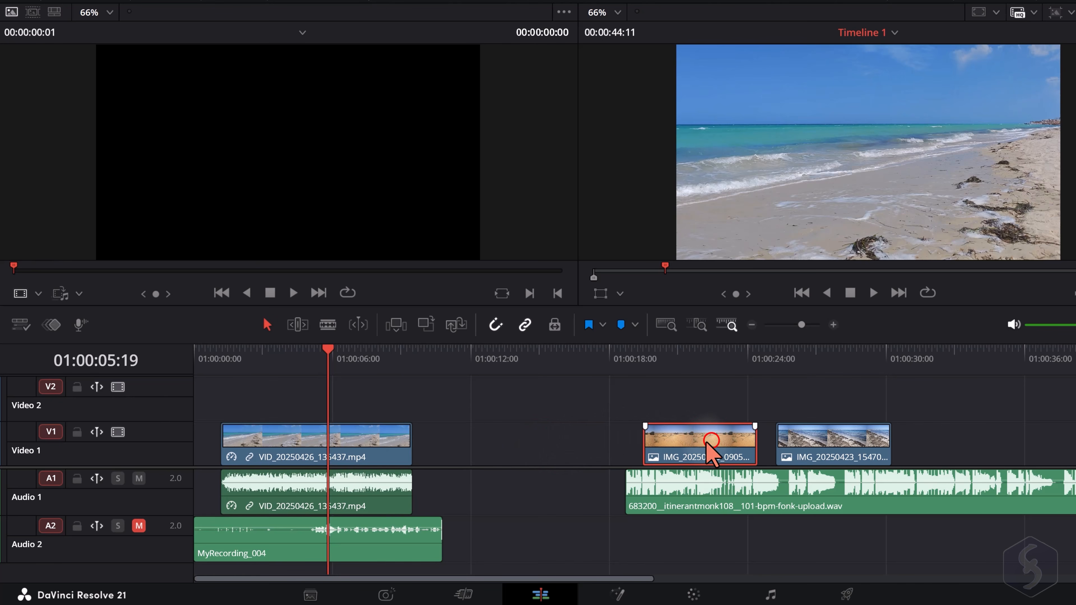
{"action": "left_click_drag", "start_coordinate": [709, 442], "coordinate": [571, 447]}
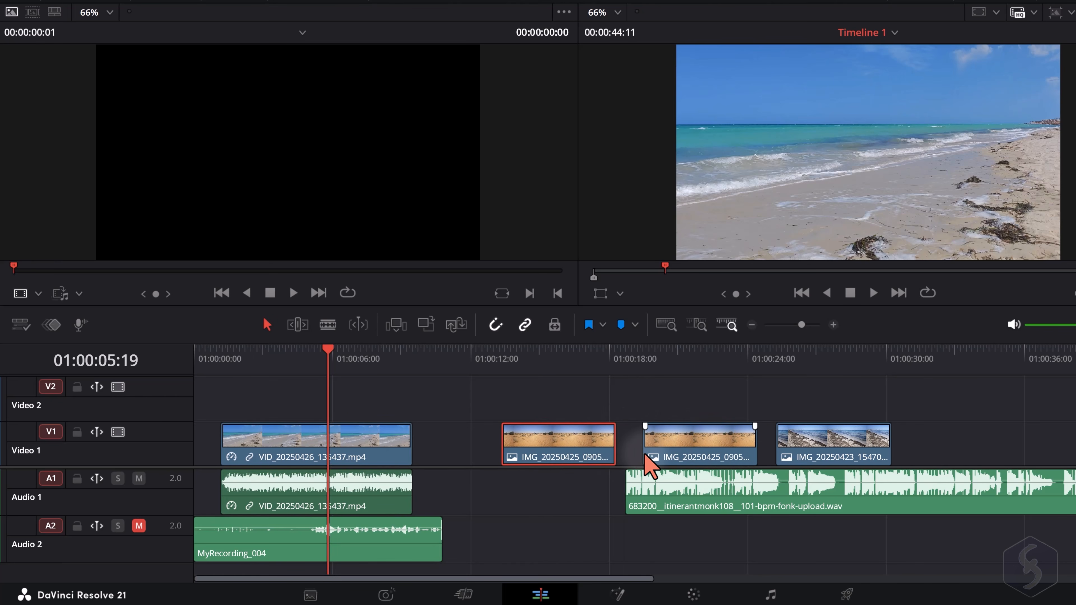
{"action": "left_click", "coordinate": [683, 439]}
{"action": "left_click", "coordinate": [569, 437]}
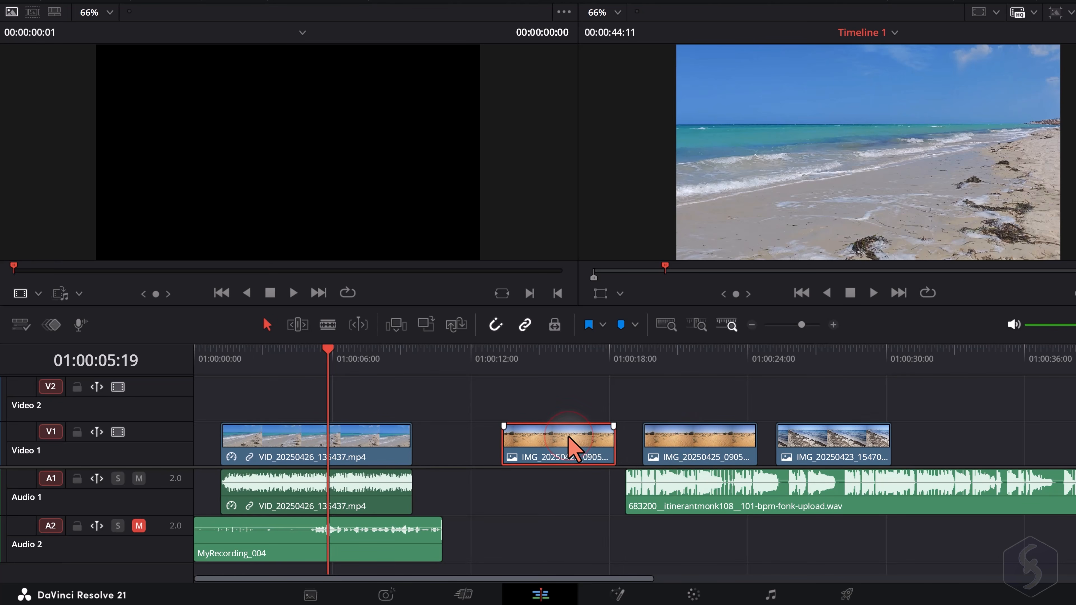
{"action": "key", "text": "Delete"}
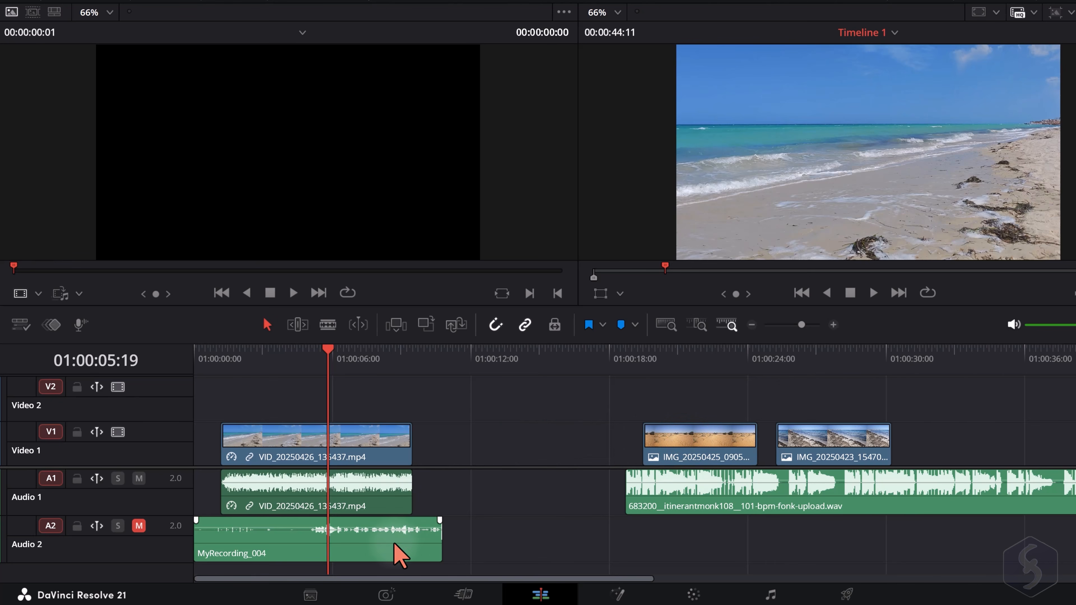
Delete the MyRecording_004 clip from Audio 2
{"action": "key", "text": "Delete"}
Split the VID_20250426_135437.mp4 clip at 01:00:03:03 and again shortly before the playhead, and shift the resulting pieces apart
{"action": "key", "text": "ctrl+equal"}
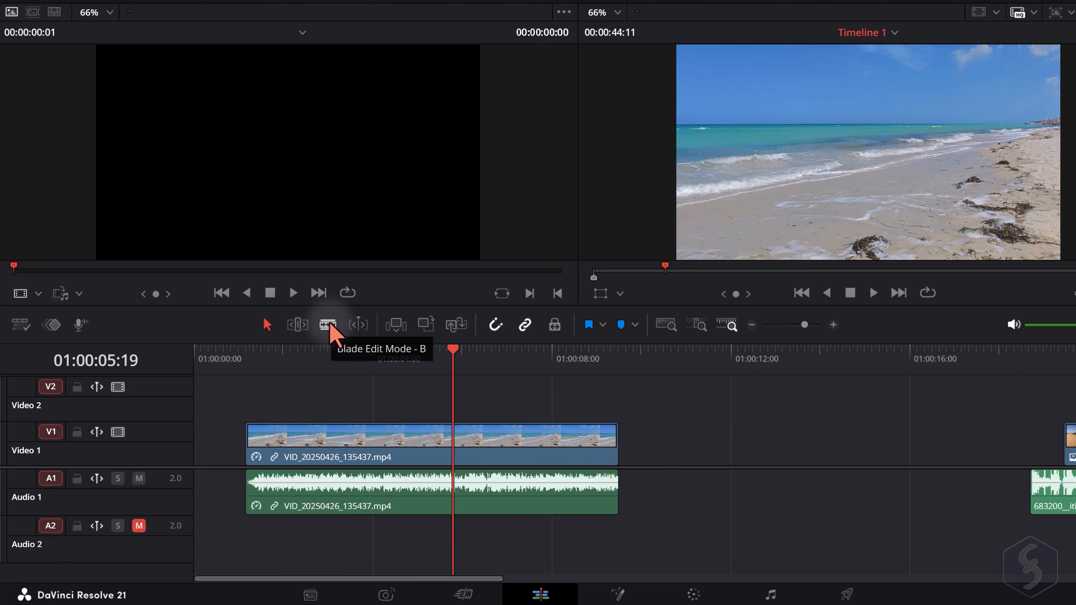
{"action": "left_click", "coordinate": [335, 443]}
{"action": "left_click", "coordinate": [429, 451]}
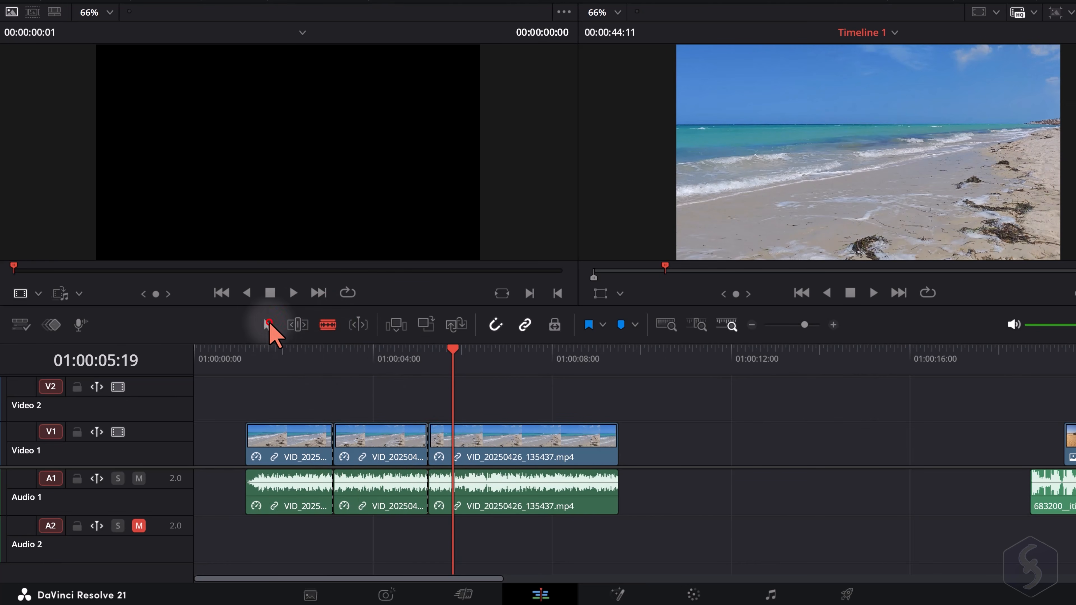
{"action": "left_click", "coordinate": [269, 325]}
{"action": "left_click_drag", "start_coordinate": [501, 452], "coordinate": [552, 453]}
{"action": "left_click_drag", "start_coordinate": [346, 445], "coordinate": [372, 445]}
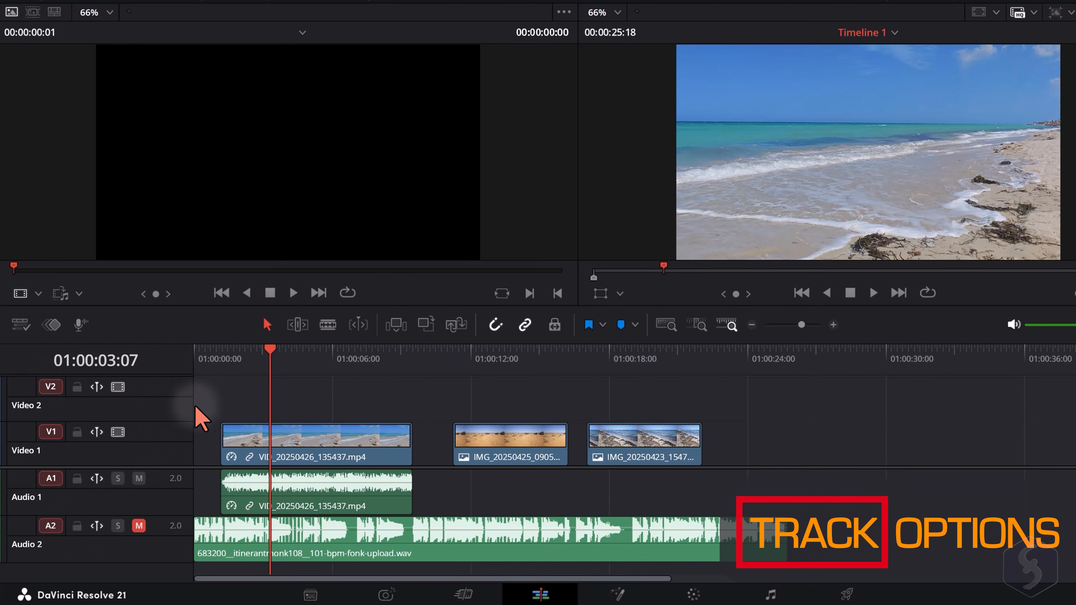
Move the IMG_20250425_090525.jpg clip 10 frames earlier on Video 1, and test locking and unlocking that track
{"action": "mouse_move", "coordinate": [499, 441]}
{"action": "left_mouse_down"}
{"action": "mouse_move", "coordinate": [481, 442]}
{"action": "mouse_move", "coordinate": [495, 451]}
{"action": "left_mouse_up"}
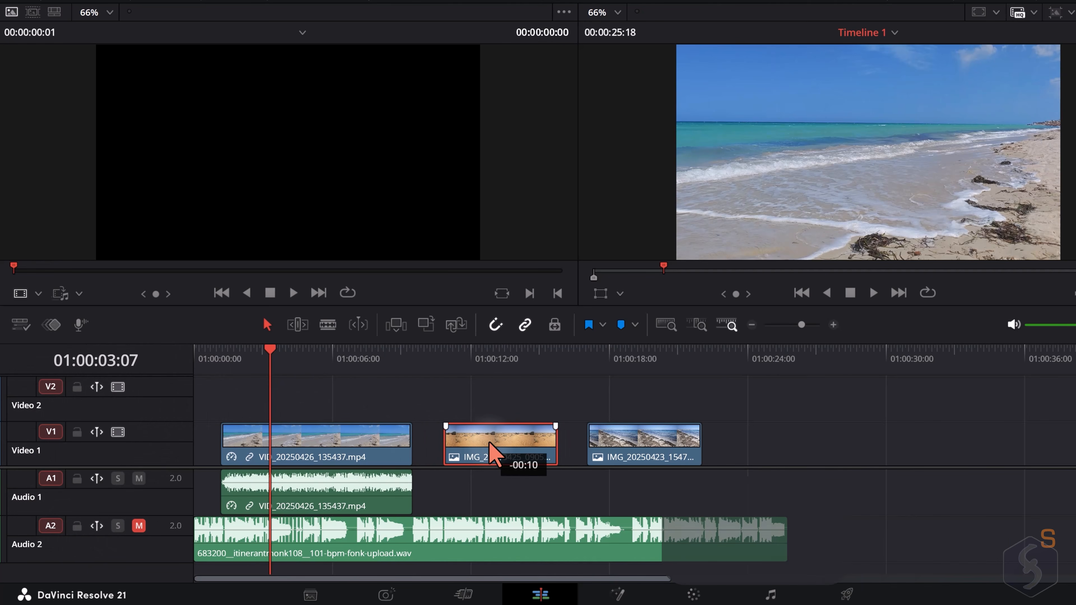
{"action": "left_click", "coordinate": [74, 432]}
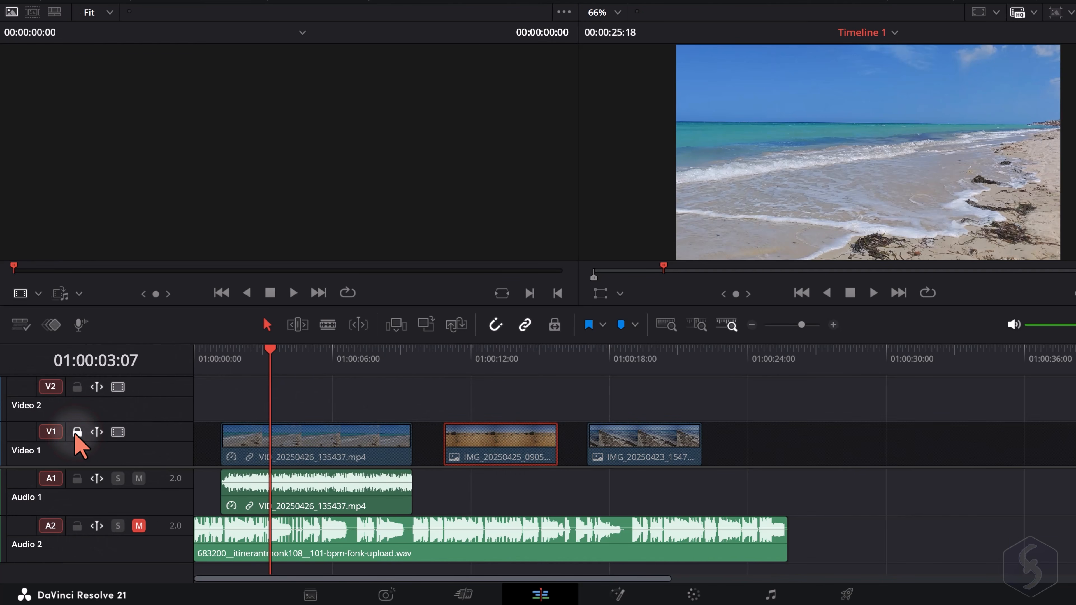
{"action": "left_click", "coordinate": [531, 441]}
{"action": "left_click", "coordinate": [472, 437]}
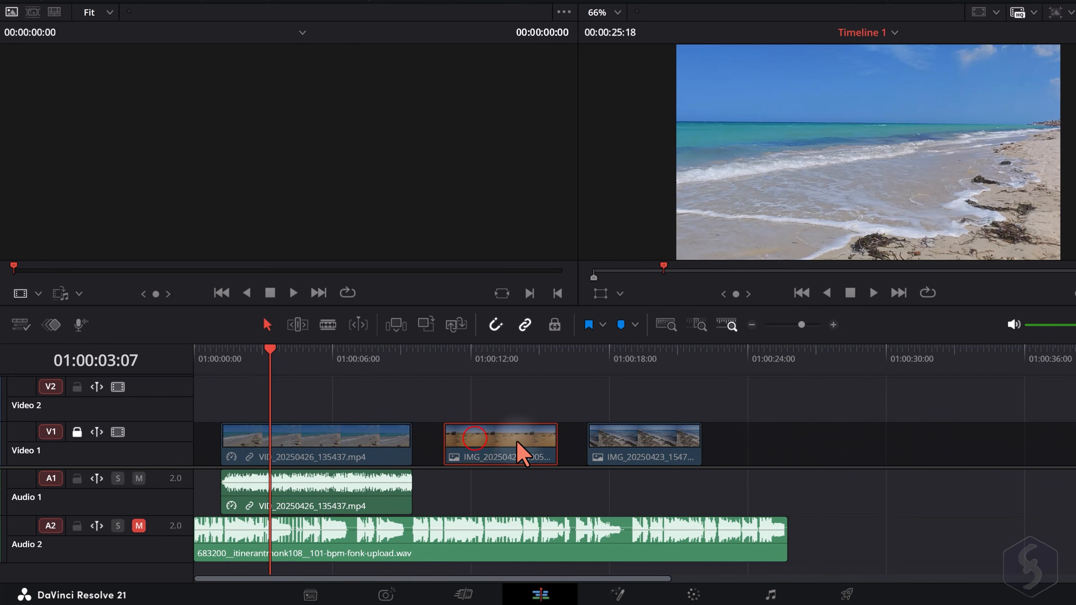
{"action": "left_click", "coordinate": [77, 432]}
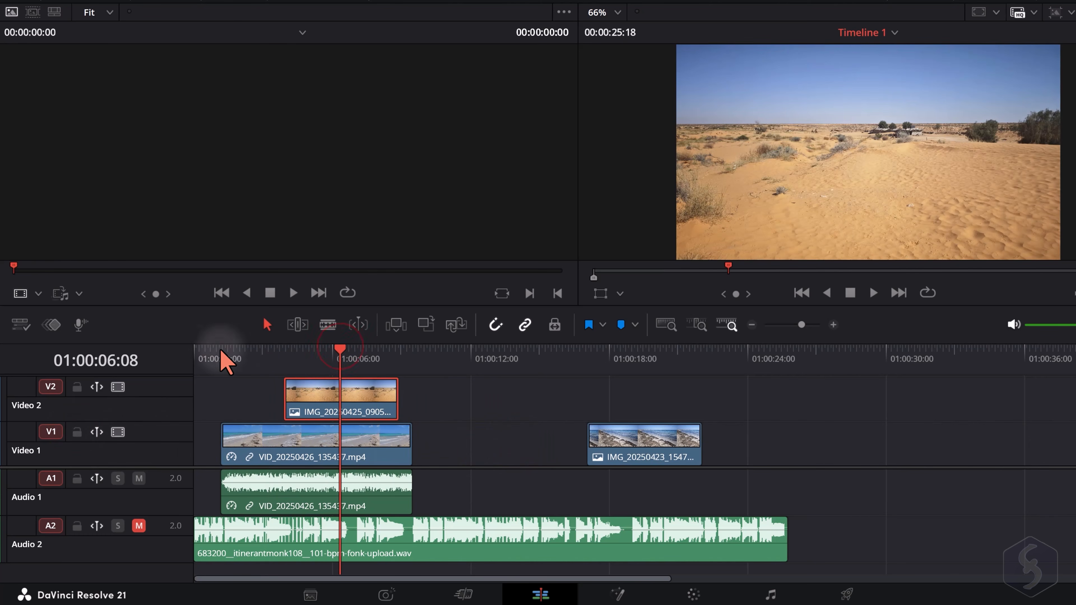
Disable and re-enable the Video 2 track to compare the picture with and without the overlaid desert image
{"action": "left_click", "coordinate": [117, 387]}
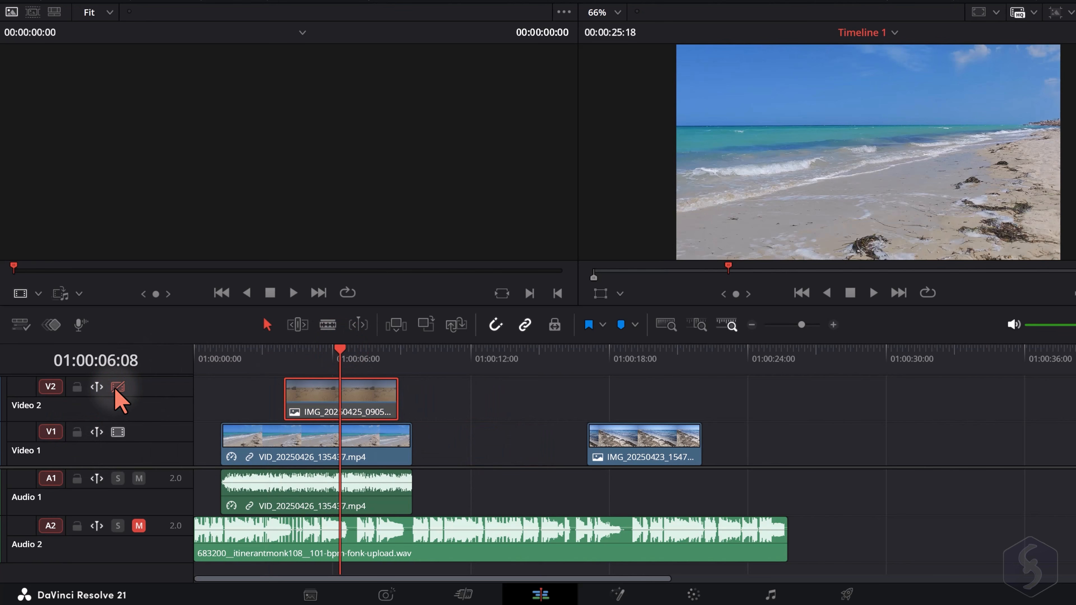
{"action": "left_click", "coordinate": [117, 388]}
{"action": "left_click", "coordinate": [117, 387]}
{"action": "left_click", "coordinate": [117, 388]}
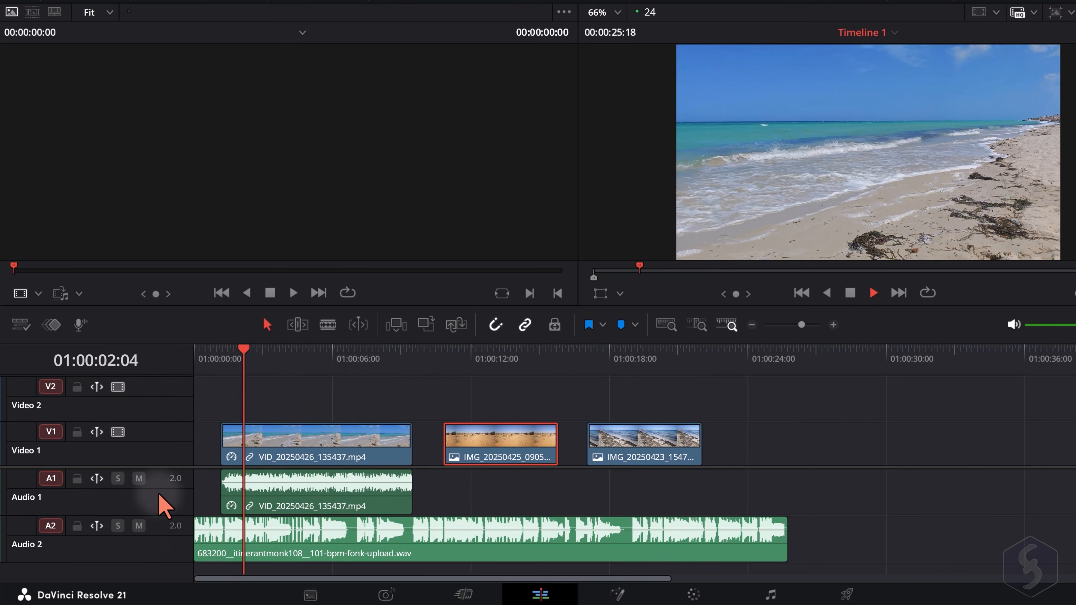
Test muting Audio 2 and Audio 1, and soloing Audio 2, during playback
{"action": "left_click", "coordinate": [139, 525]}
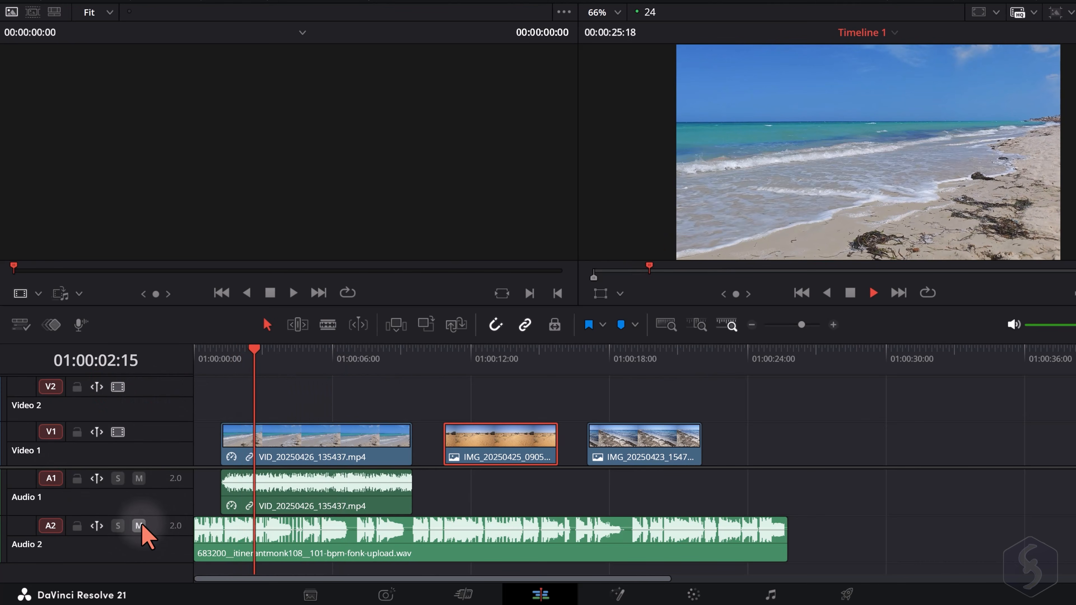
{"action": "left_click", "coordinate": [139, 479]}
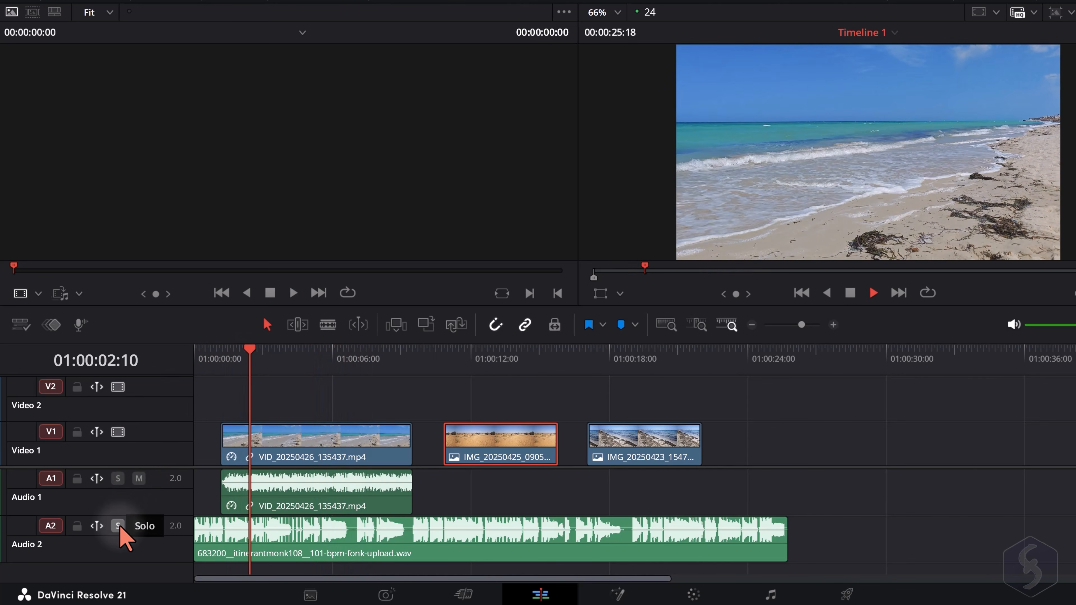
{"action": "left_click", "coordinate": [118, 526]}
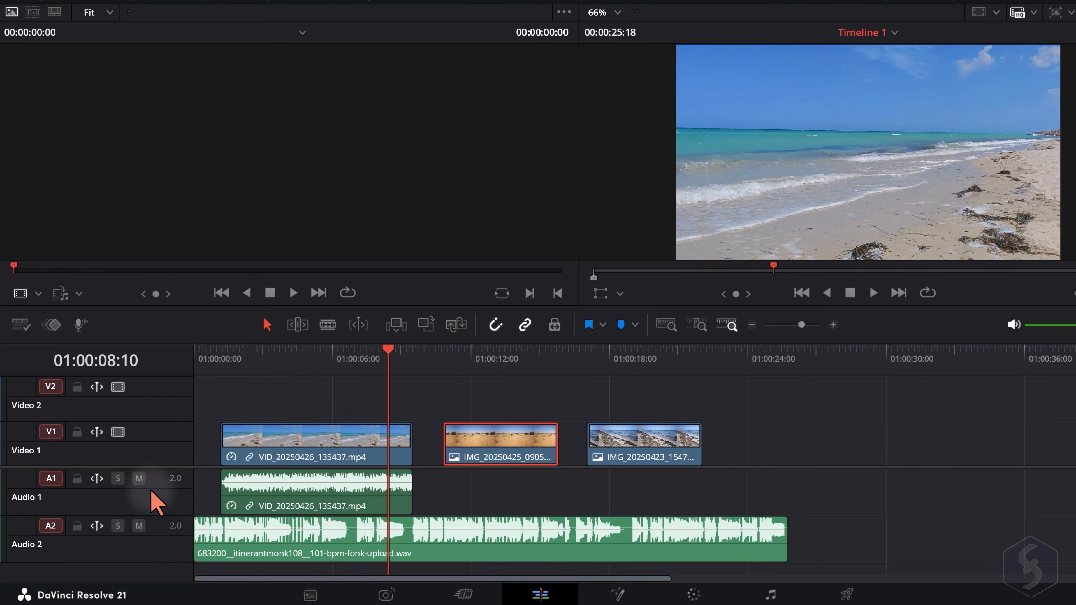
Try deleting the Audio 2 track through its track options
{"action": "right_click", "coordinate": [144, 548]}
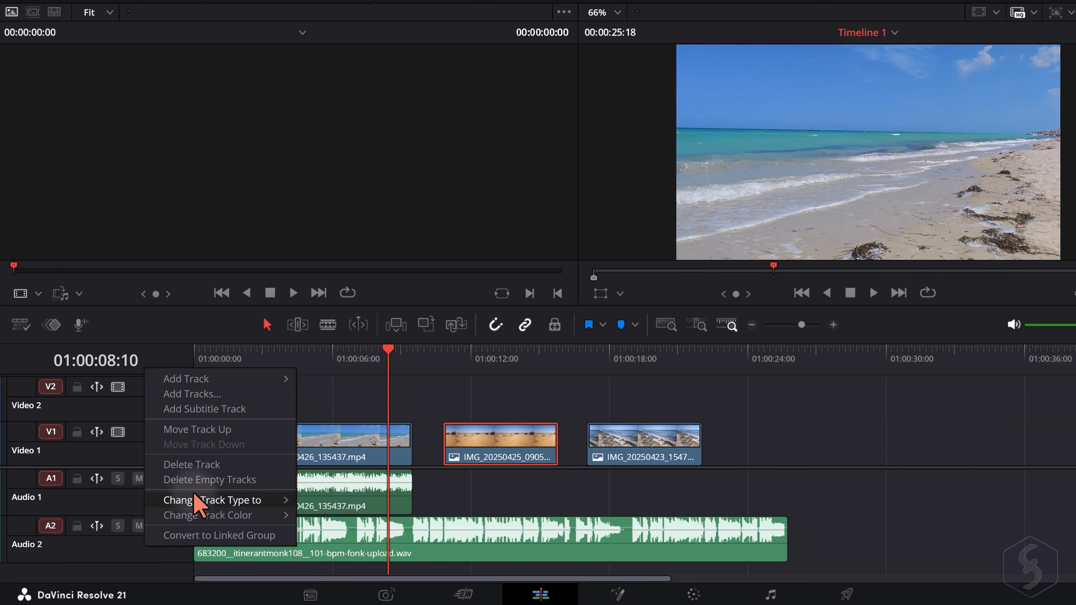
{"action": "left_click", "coordinate": [210, 462]}
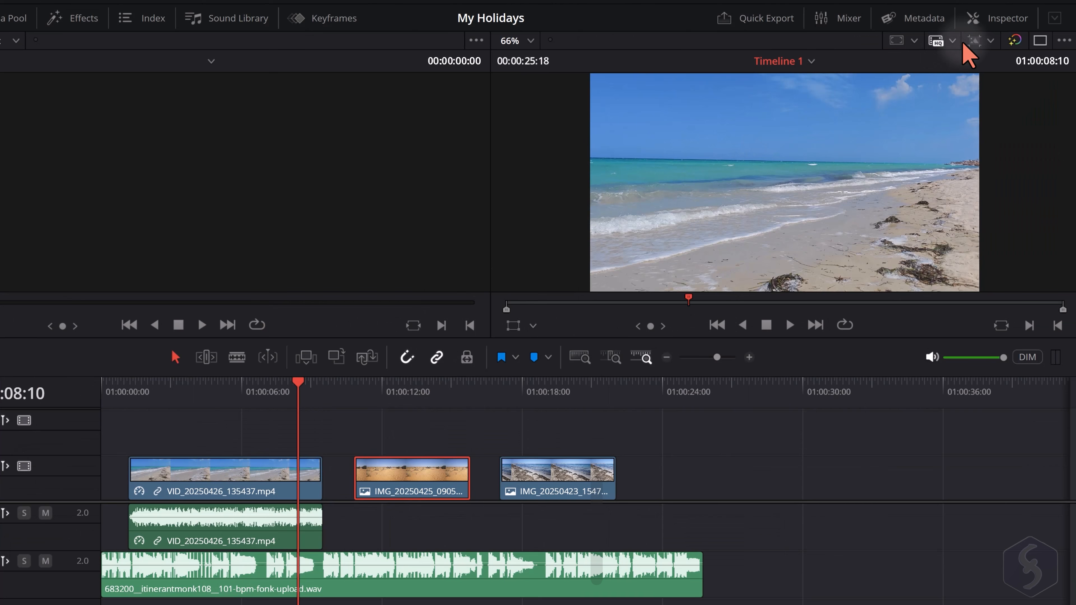
Show the Inspector and check the properties of the beach video and the music, ending with IMG_20250425_090525.jpg selected
{"action": "left_click", "coordinate": [1004, 19]}
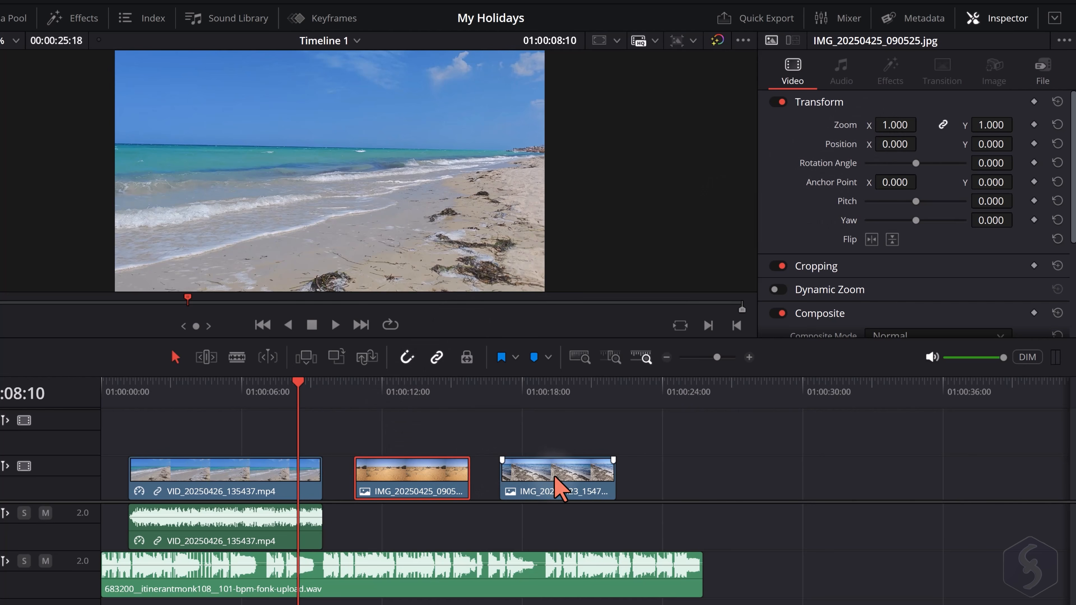
{"action": "left_click", "coordinate": [250, 482]}
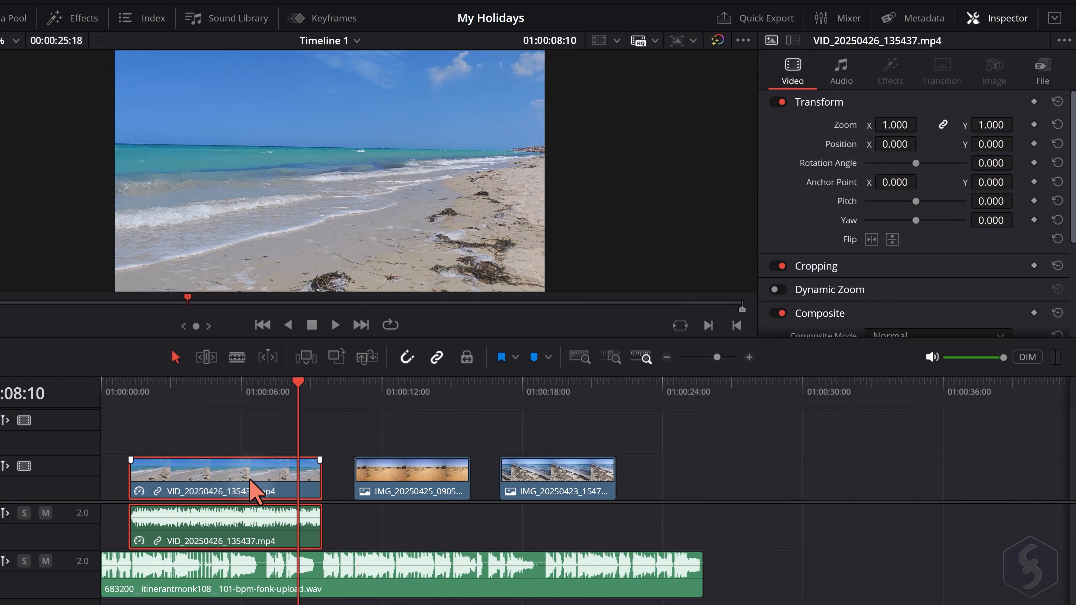
{"action": "left_click", "coordinate": [329, 570]}
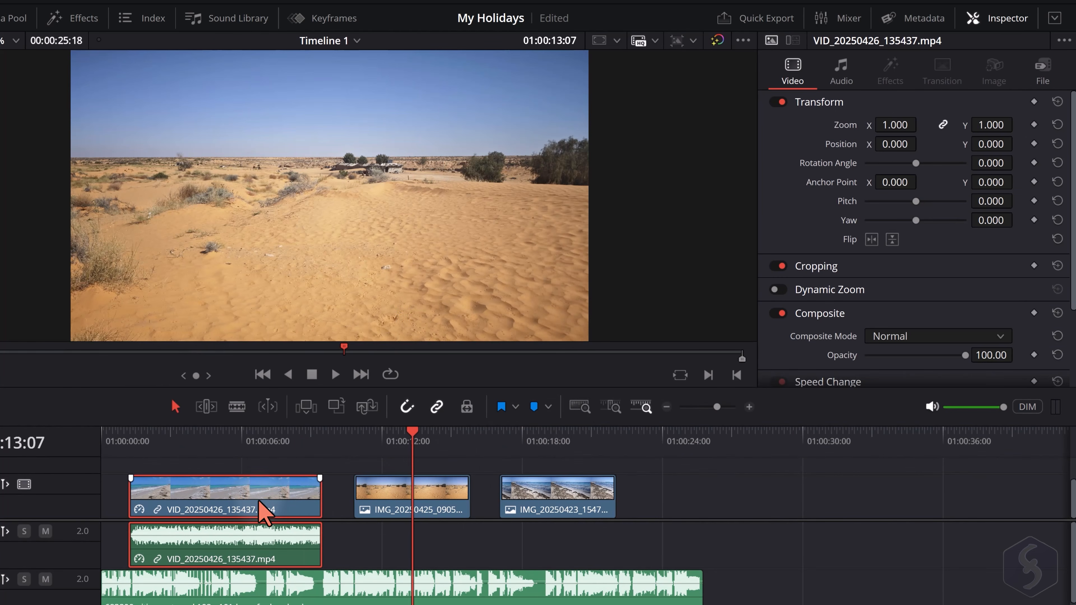
{"action": "left_click", "coordinate": [432, 507]}
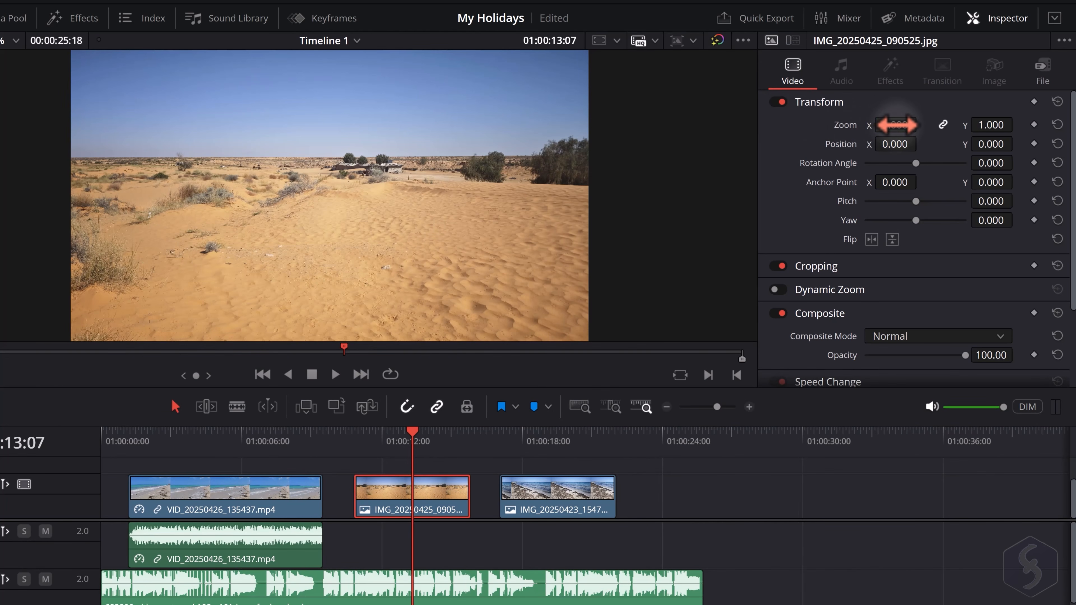
Set the zoom of IMG_20250425_090525.jpg to 1.010 and its rotation angle to 6.000
{"action": "left_click_drag", "start_coordinate": [898, 125], "coordinate": [934, 150]}
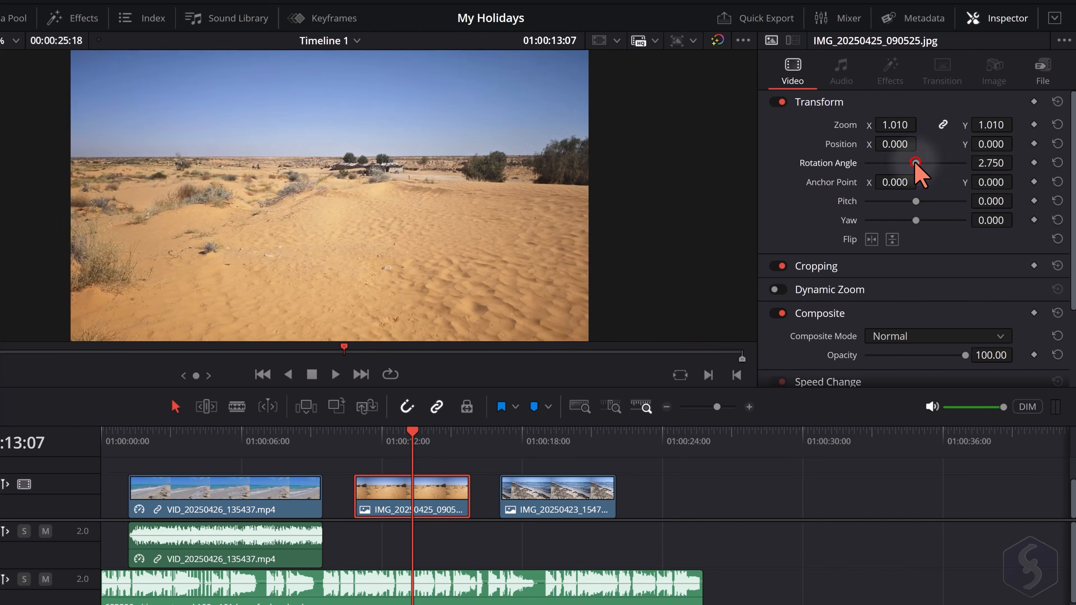
{"action": "left_click_drag", "start_coordinate": [916, 163], "coordinate": [918, 163]}
{"action": "left_click_drag", "start_coordinate": [991, 164], "coordinate": [991, 163]}
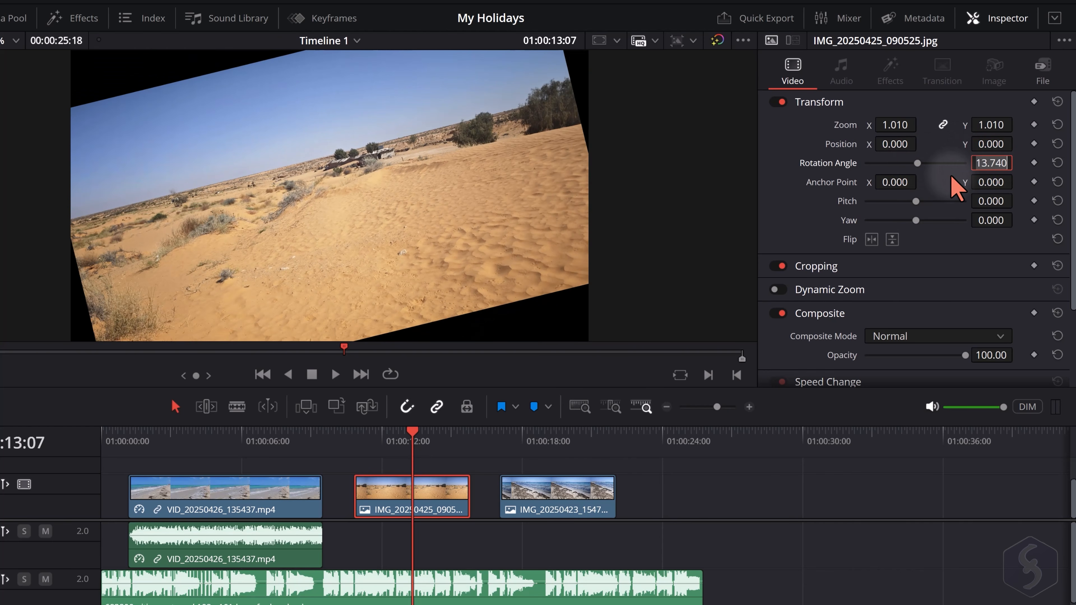
{"action": "key", "text": "Return"}
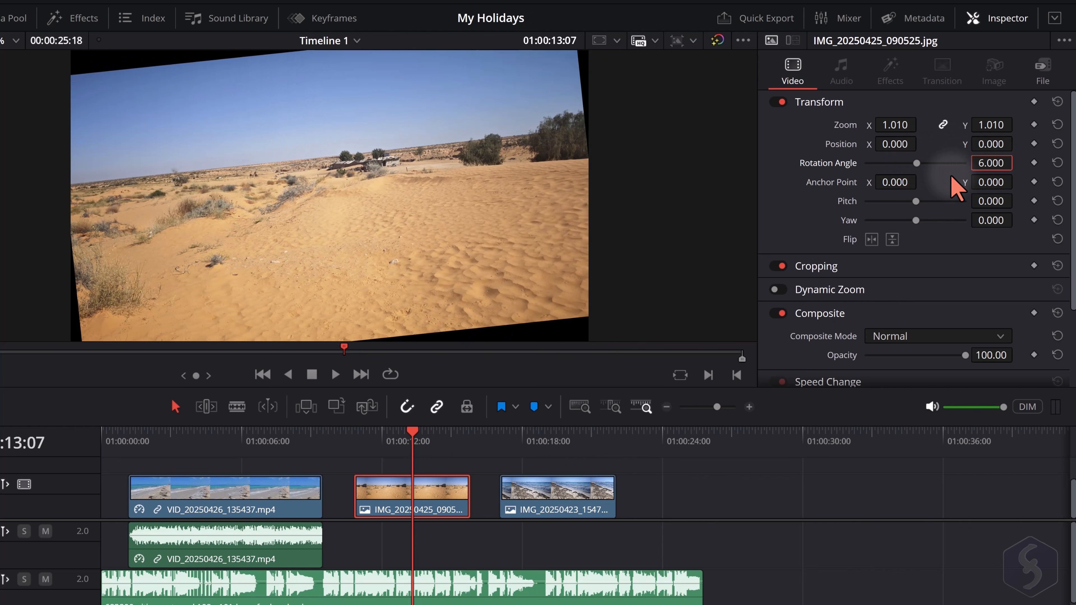
Switch the desert image's Transform settings off and on, and reset its rotation angle and zoom
{"action": "left_click", "coordinate": [780, 102]}
{"action": "left_click", "coordinate": [780, 102]}
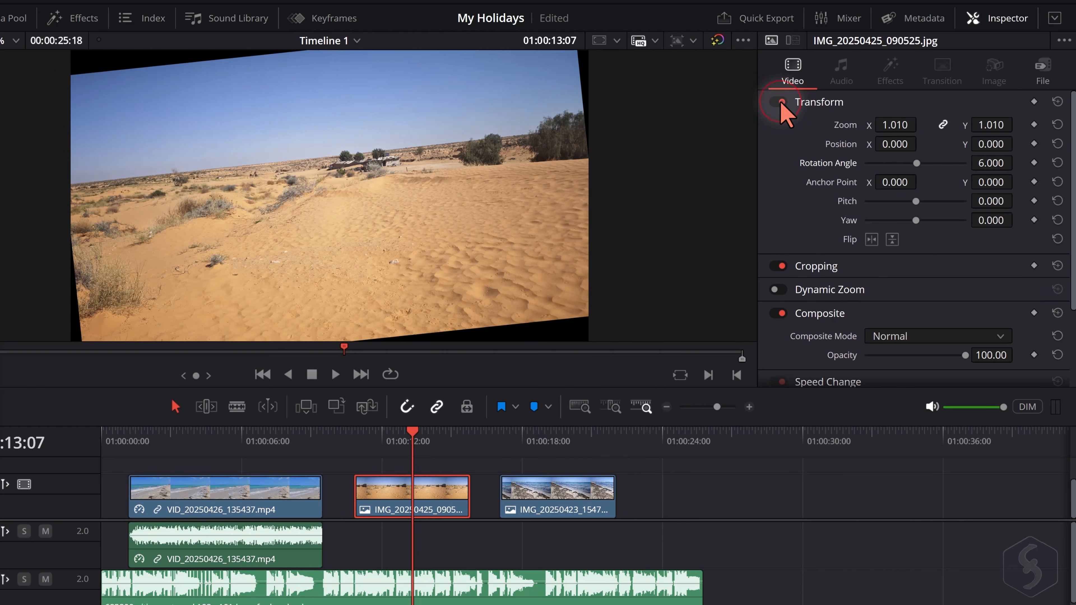
{"action": "left_click", "coordinate": [1058, 163]}
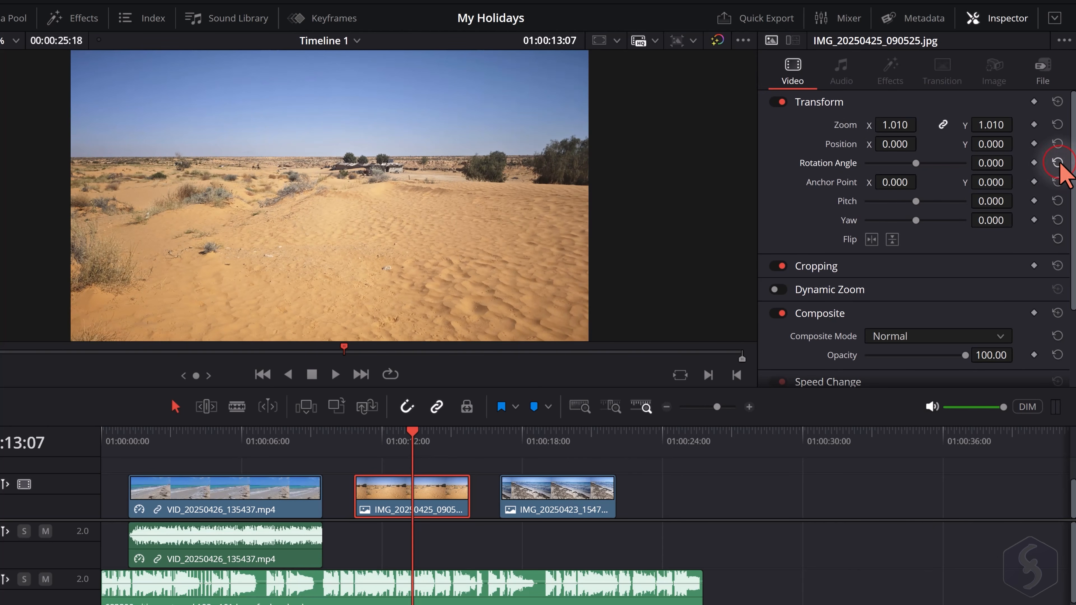
{"action": "left_click", "coordinate": [1058, 125]}
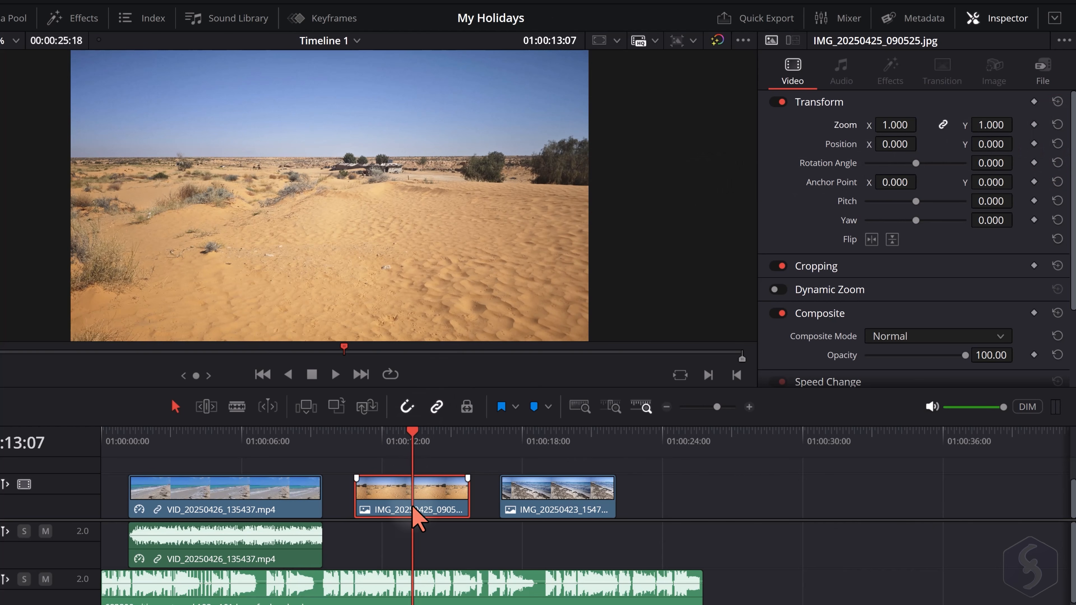
Try adjusting the pitch and yaw of IMG_20250425_090525.jpg and reset both values
{"action": "left_click", "coordinate": [547, 499]}
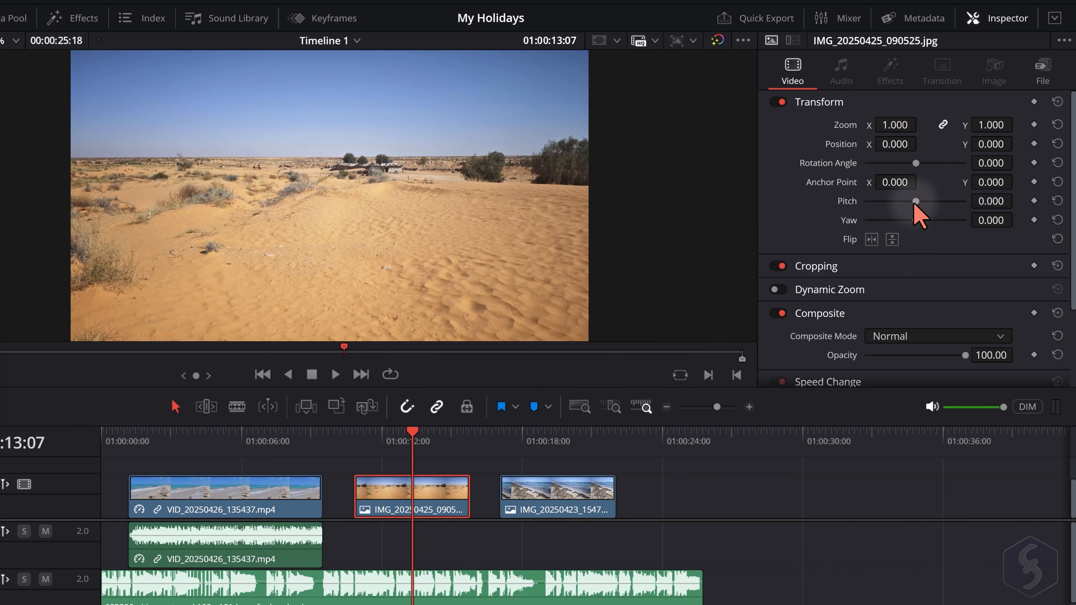
{"action": "left_click_drag", "start_coordinate": [916, 201], "coordinate": [914, 220]}
{"action": "left_click", "coordinate": [1058, 220]}
{"action": "left_click", "coordinate": [1058, 201]}
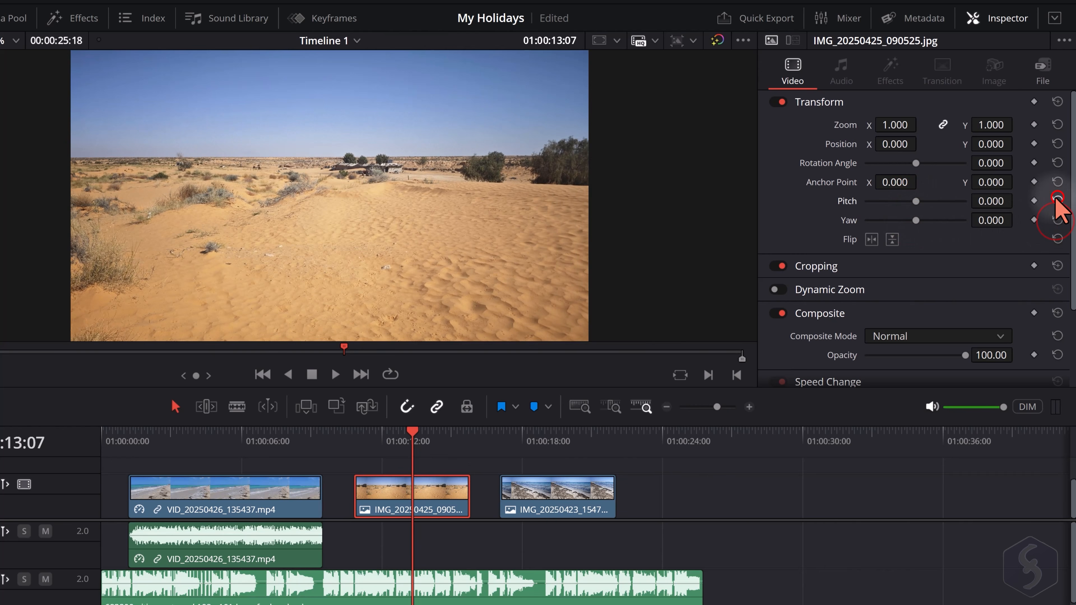
Flip the desert image horizontally and back, and do the same vertically
{"action": "left_click", "coordinate": [872, 240]}
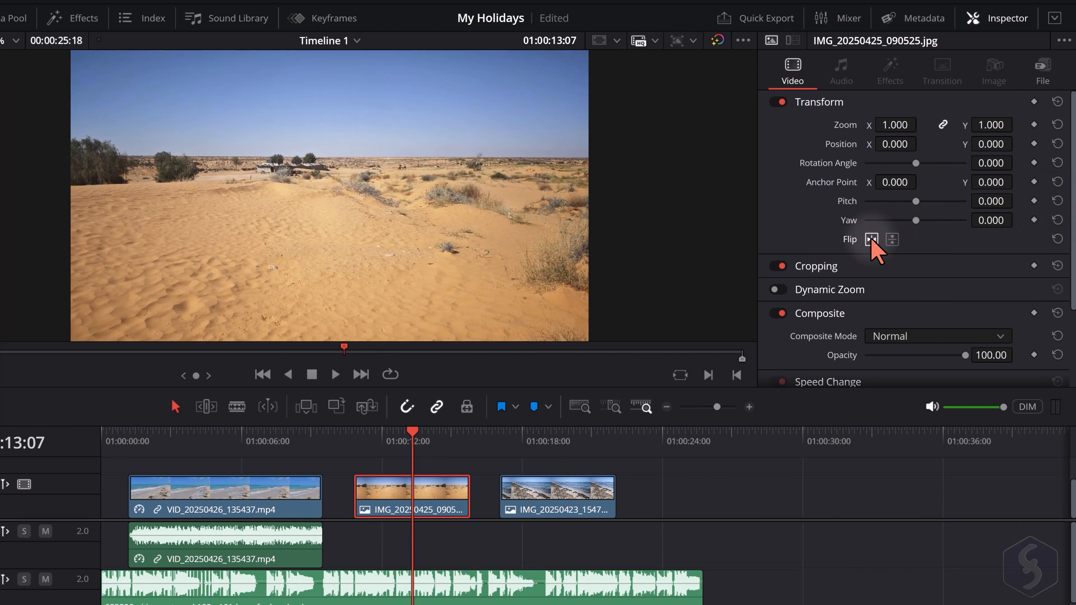
{"action": "left_click", "coordinate": [872, 240]}
{"action": "left_click", "coordinate": [892, 240]}
{"action": "left_click", "coordinate": [892, 239]}
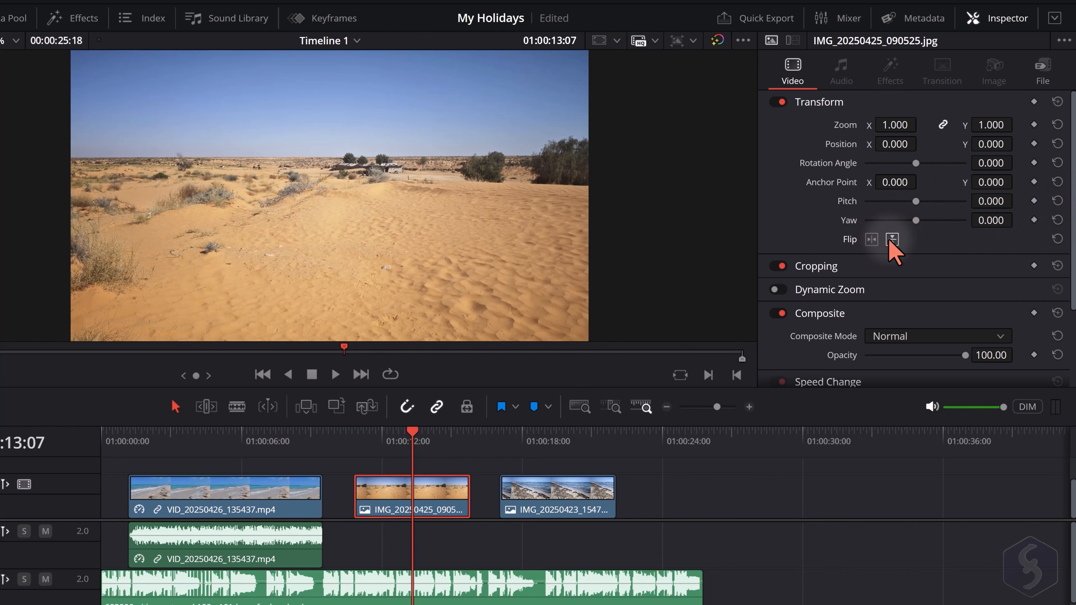
Expand the Cropping settings of IMG_20250425_090525.jpg, try cropping its left side, and collapse the settings again
{"action": "left_click", "coordinate": [780, 270]}
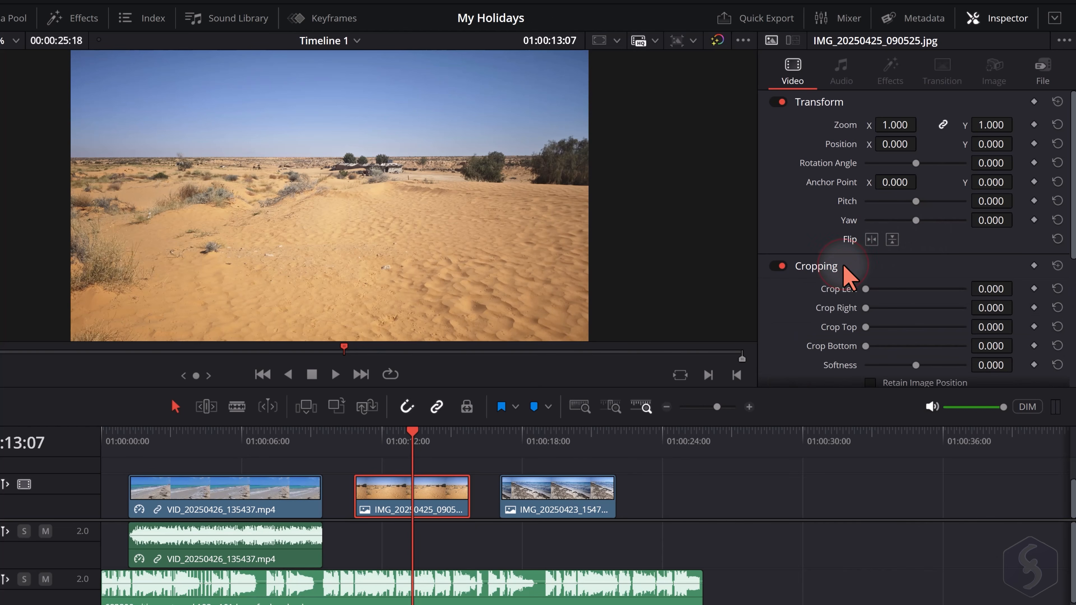
{"action": "scroll", "coordinate": [846, 278], "scroll_direction": "down", "scroll_amount": 1}
{"action": "left_click_drag", "start_coordinate": [865, 243], "coordinate": [867, 280]}
{"action": "left_click", "coordinate": [831, 224]}
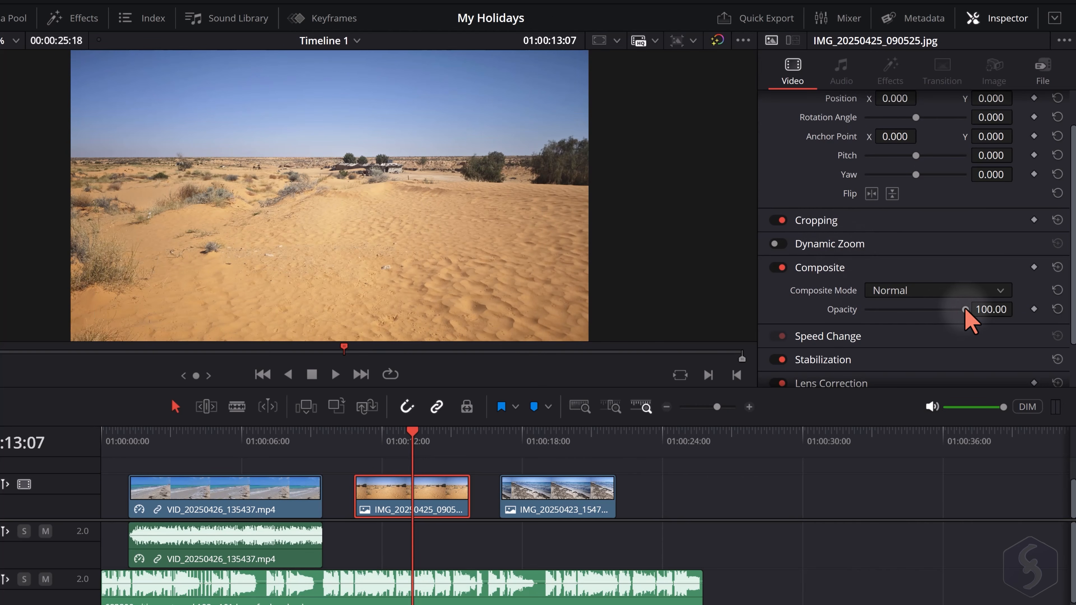
Try lowering the opacity of the desert image, first to 98.47 and further while it overlaps the beach clip
{"action": "mouse_move", "coordinate": [967, 310]}
{"action": "left_mouse_down"}
{"action": "mouse_move", "coordinate": [908, 316]}
{"action": "mouse_move", "coordinate": [978, 321]}
{"action": "left_mouse_up"}
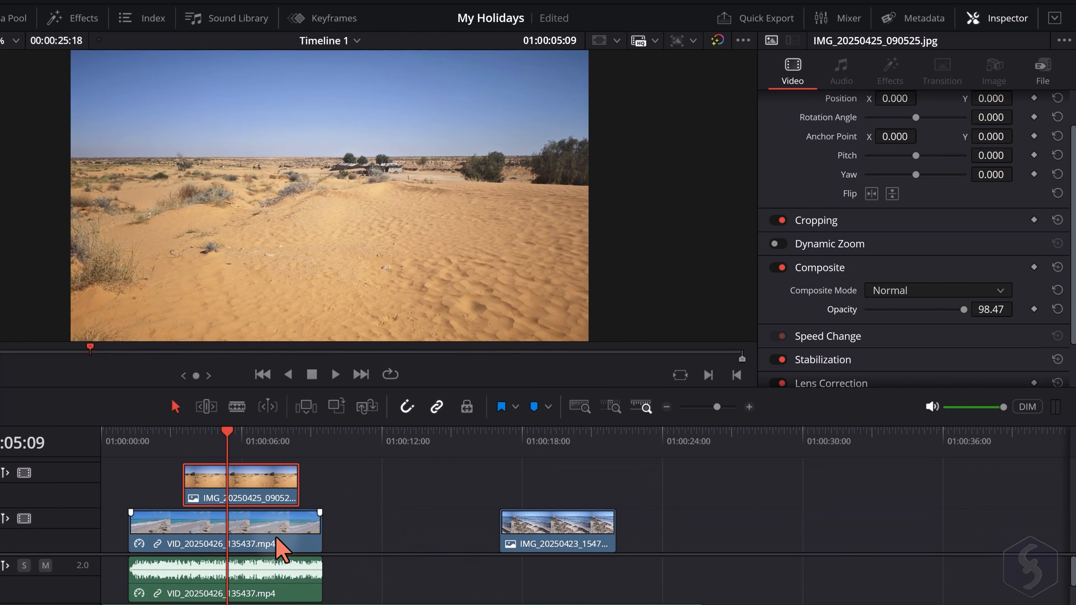
{"action": "left_click_drag", "start_coordinate": [960, 311], "coordinate": [927, 322]}
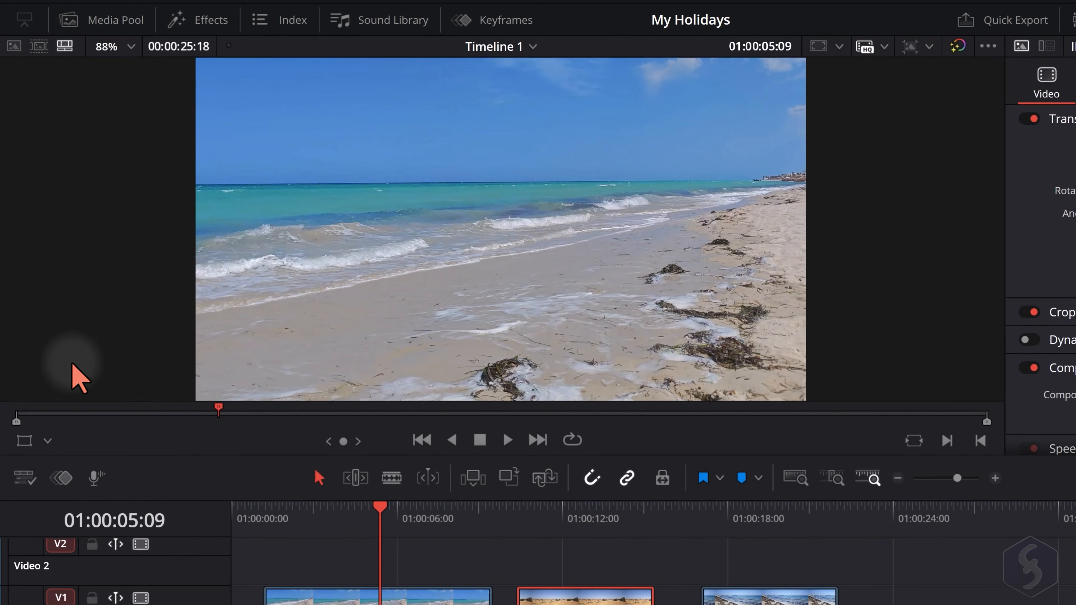
Enable the Transform overlay in the timeline viewer and test switching it off and on
{"action": "left_click", "coordinate": [46, 441]}
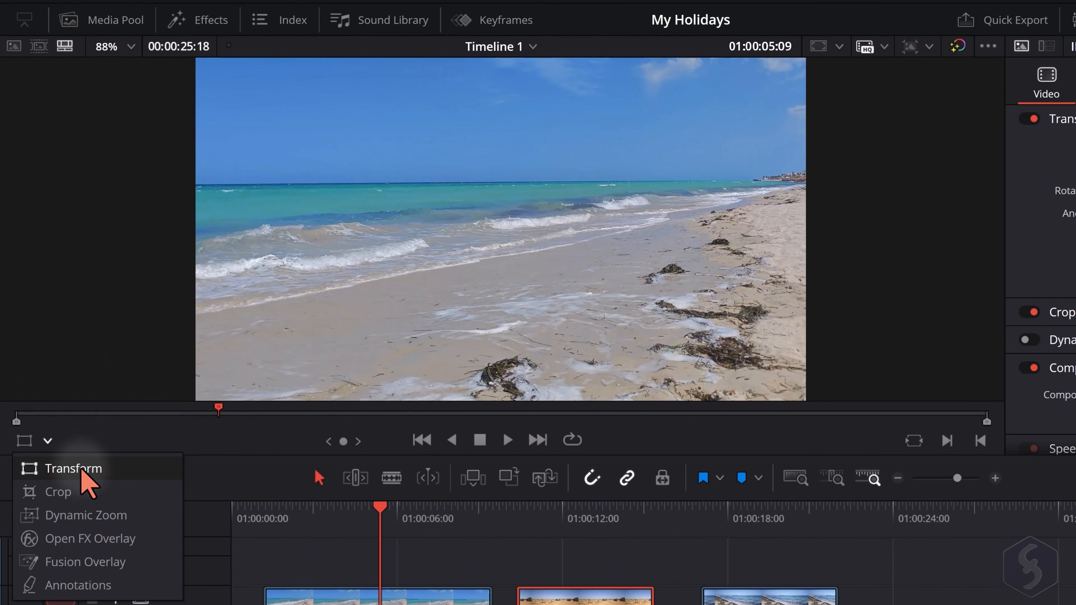
{"action": "left_click", "coordinate": [94, 468]}
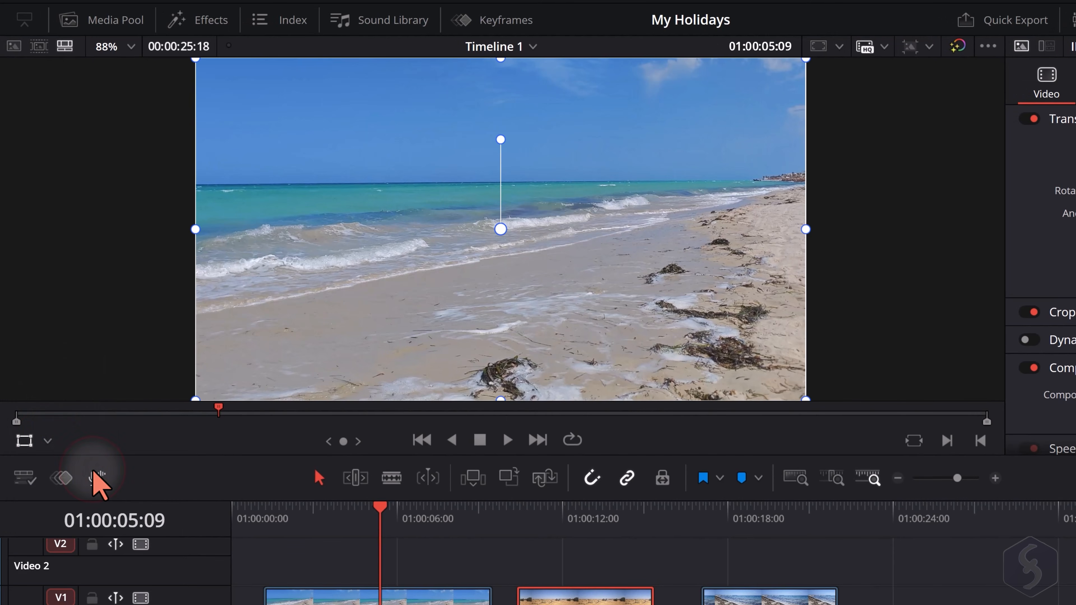
{"action": "left_click", "coordinate": [25, 443]}
{"action": "left_click", "coordinate": [24, 443]}
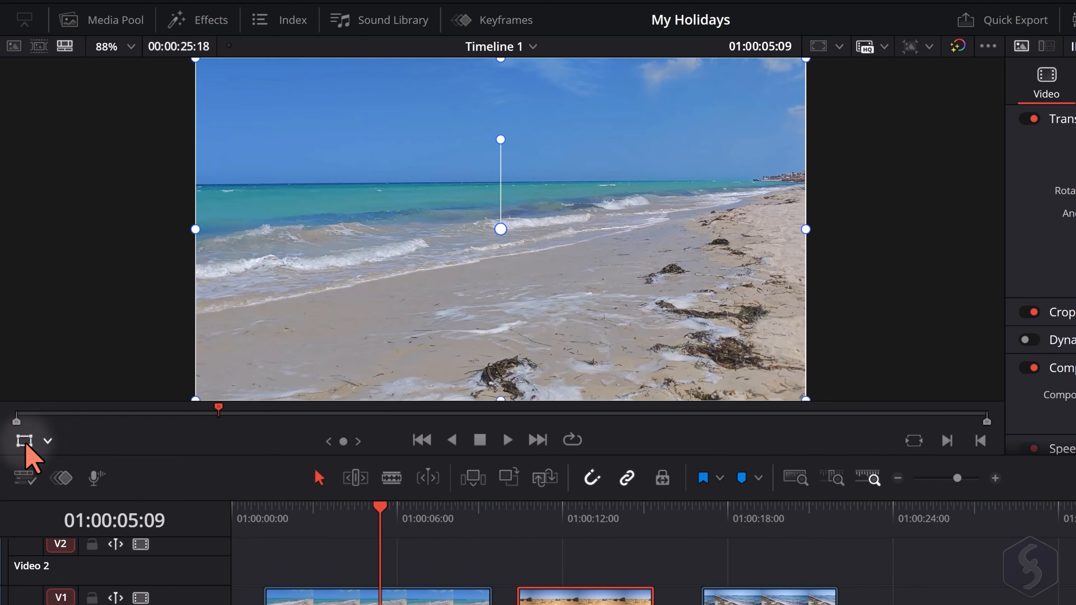
{"action": "scroll", "coordinate": [413, 238], "scroll_direction": "down", "scroll_amount": 2}
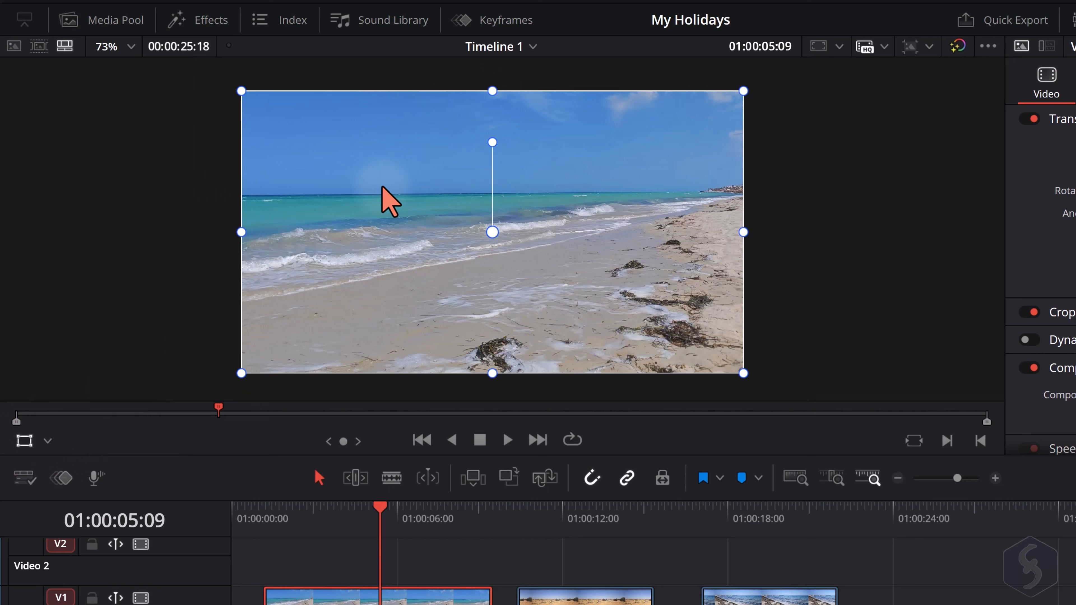
Try moving, scaling and rotating the beach clip with the Transform overlay's handles in the timeline viewer
{"action": "left_click_drag", "start_coordinate": [356, 236], "coordinate": [372, 219]}
{"action": "mouse_move", "coordinate": [744, 92]}
{"action": "left_mouse_down"}
{"action": "mouse_move", "coordinate": [711, 111]}
{"action": "mouse_move", "coordinate": [757, 86]}
{"action": "mouse_move", "coordinate": [745, 91]}
{"action": "left_mouse_up"}
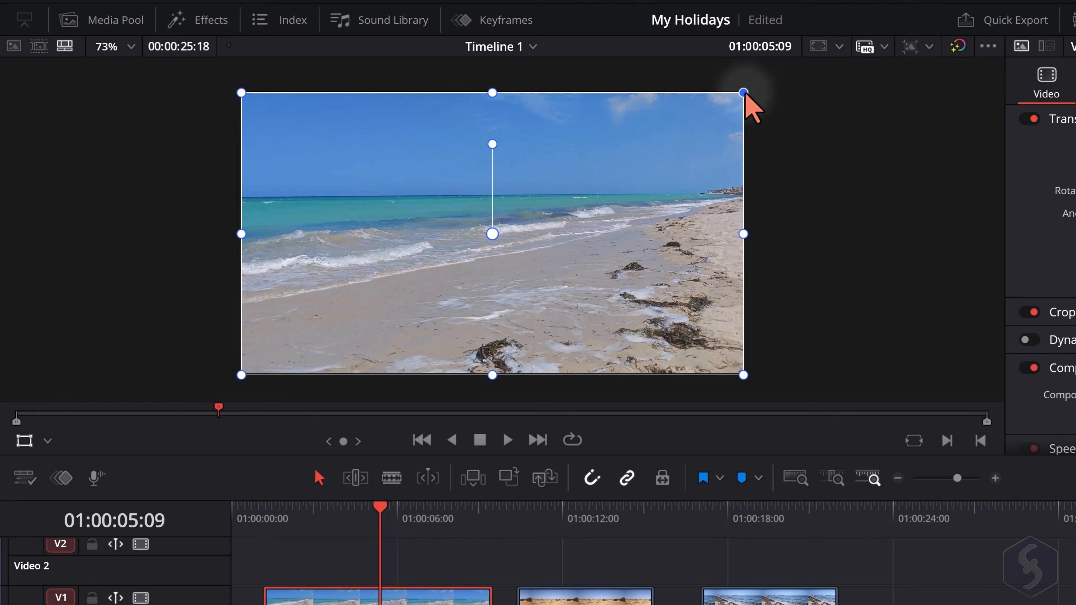
{"action": "mouse_move", "coordinate": [493, 144]}
{"action": "left_mouse_down"}
{"action": "mouse_move", "coordinate": [519, 168]}
{"action": "mouse_move", "coordinate": [480, 154]}
{"action": "left_mouse_up"}
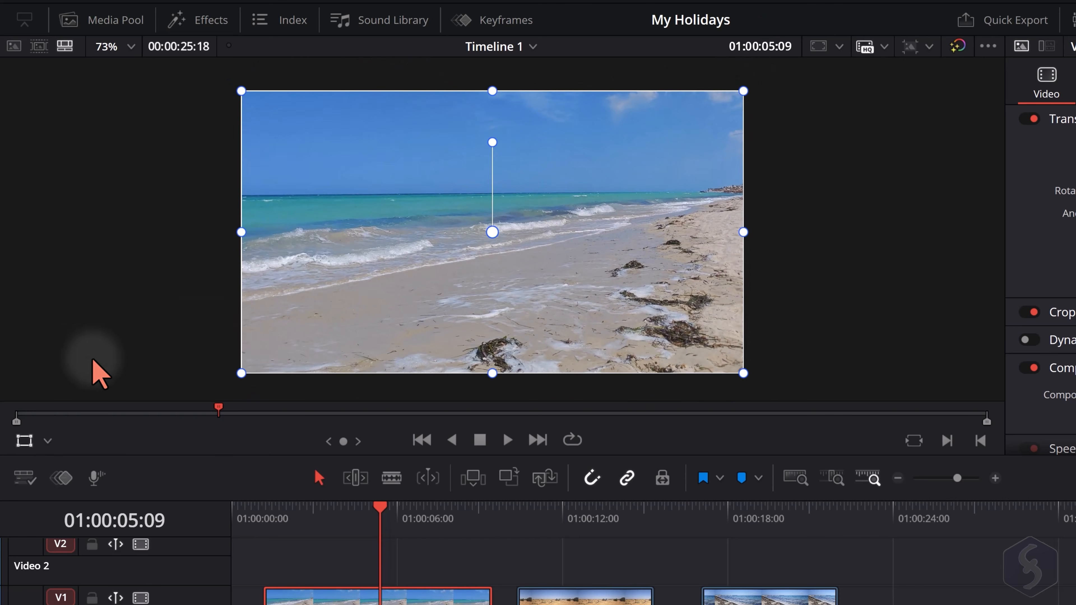
Change the viewer overlay to Crop and try cropping the beach clip from its right edge to a little past mid-frame
{"action": "left_click", "coordinate": [48, 441]}
{"action": "left_click", "coordinate": [64, 491]}
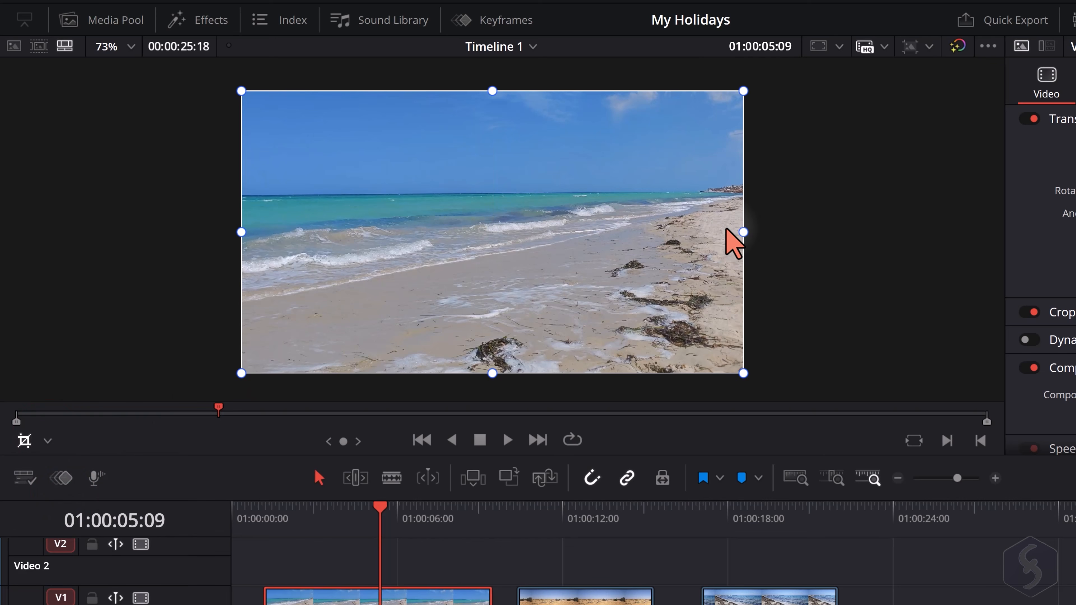
{"action": "left_click_drag", "start_coordinate": [745, 233], "coordinate": [538, 233]}
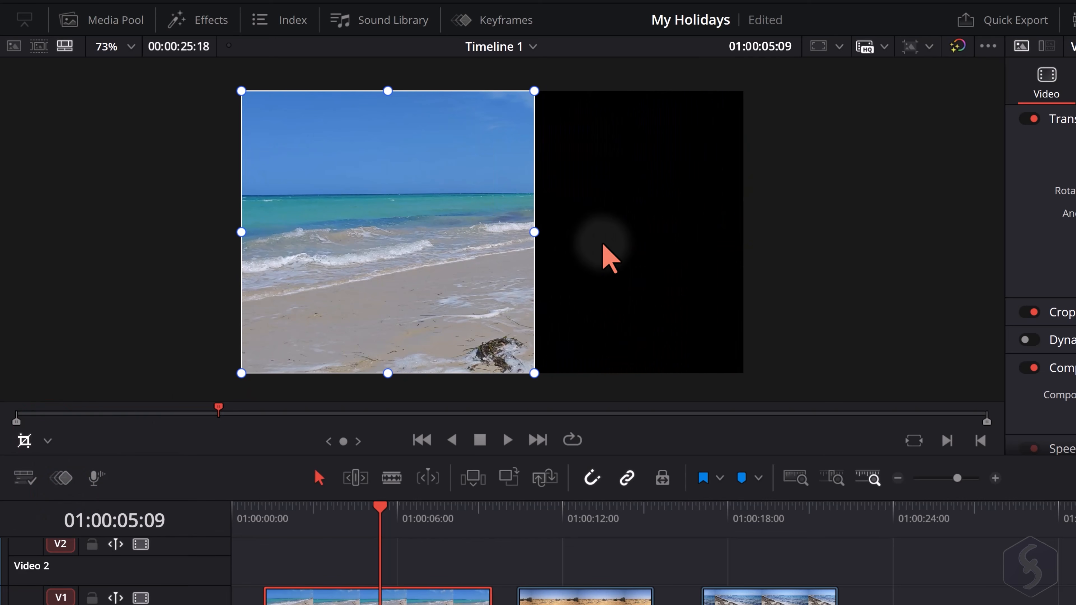
Set up a Dynamic Zoom on the beach clip with the green frame shrunk at upper right and the red at lower left, and play it
{"action": "left_click", "coordinate": [47, 441]}
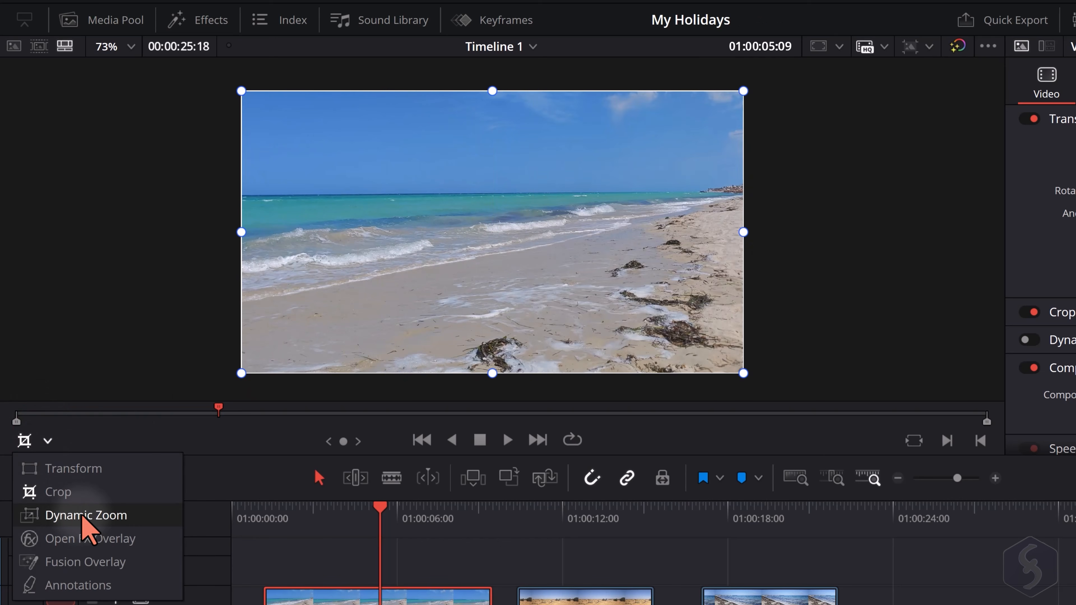
{"action": "left_click", "coordinate": [86, 515]}
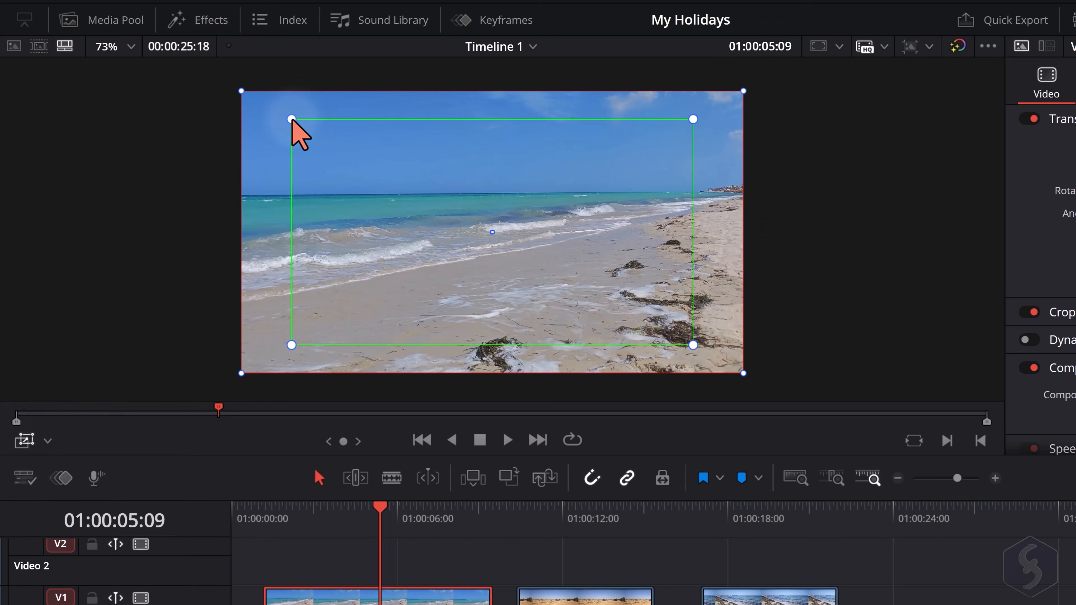
{"action": "left_click_drag", "start_coordinate": [291, 119], "coordinate": [358, 171]}
{"action": "left_click", "coordinate": [743, 91]}
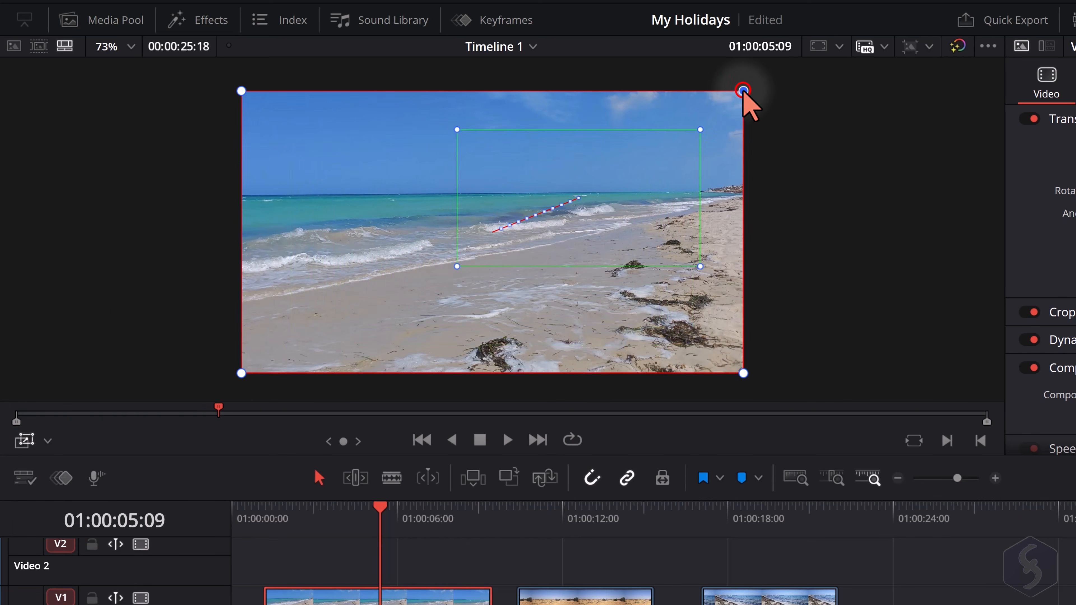
{"action": "left_click_drag", "start_coordinate": [743, 91], "coordinate": [619, 145]}
{"action": "left_click_drag", "start_coordinate": [416, 204], "coordinate": [313, 264]}
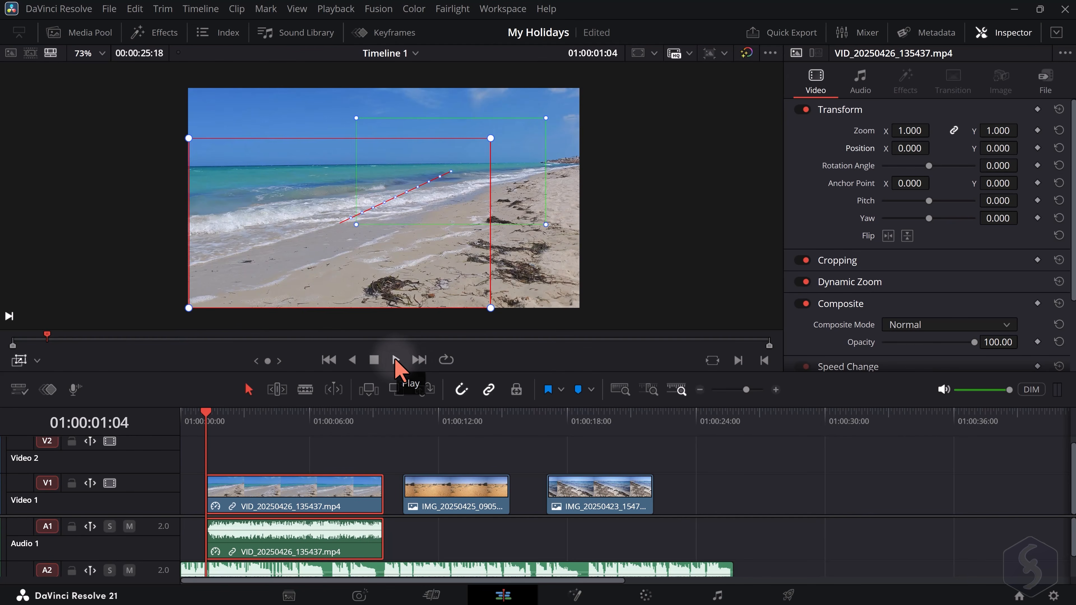
{"action": "left_click", "coordinate": [395, 361]}
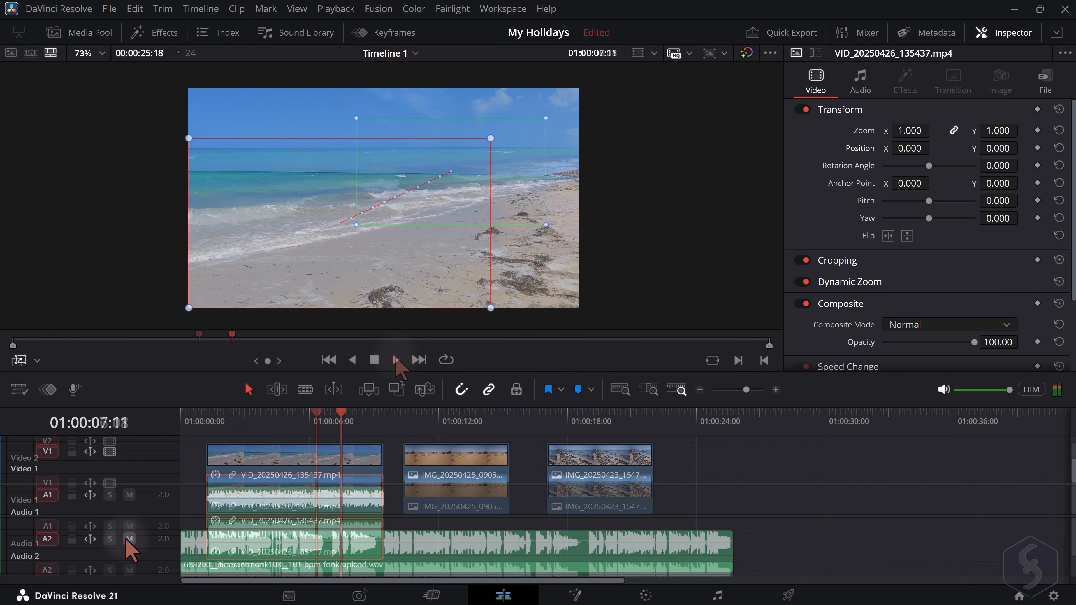
Solo Audio 2 and, while the music clip plays, set its volume to 2.2 and its pan to -64.9
{"action": "left_click", "coordinate": [110, 539]}
{"action": "left_click", "coordinate": [297, 566]}
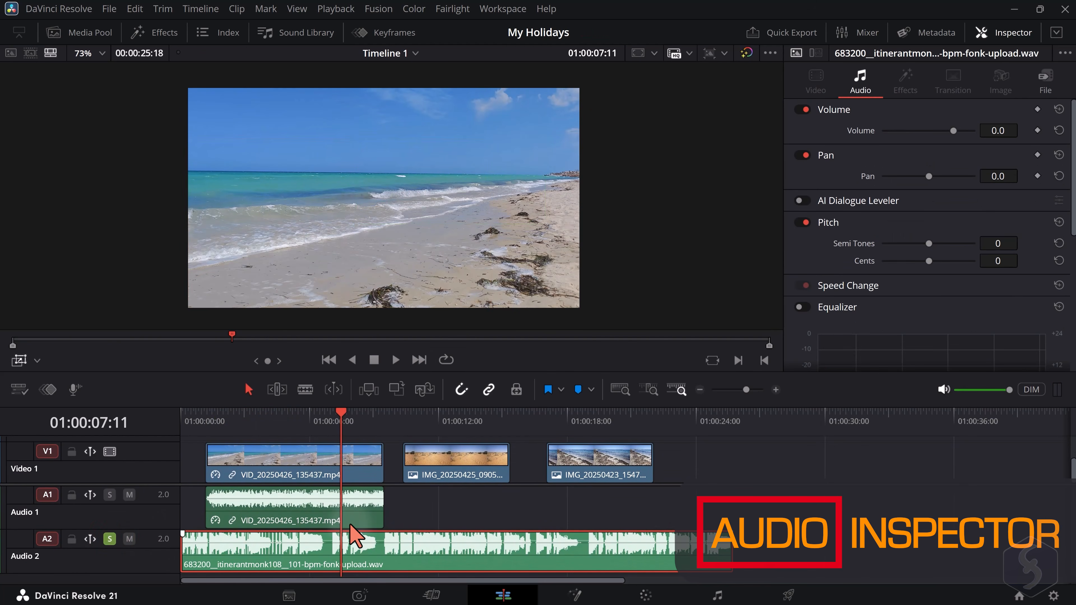
{"action": "left_click", "coordinate": [183, 415]}
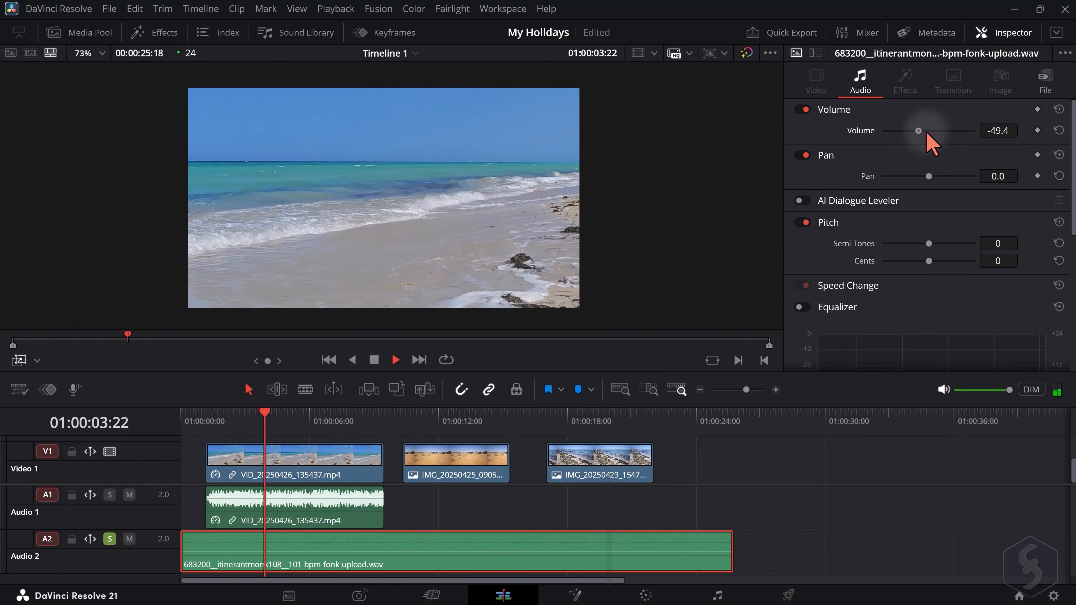
{"action": "left_click_drag", "start_coordinate": [867, 133], "coordinate": [963, 137]}
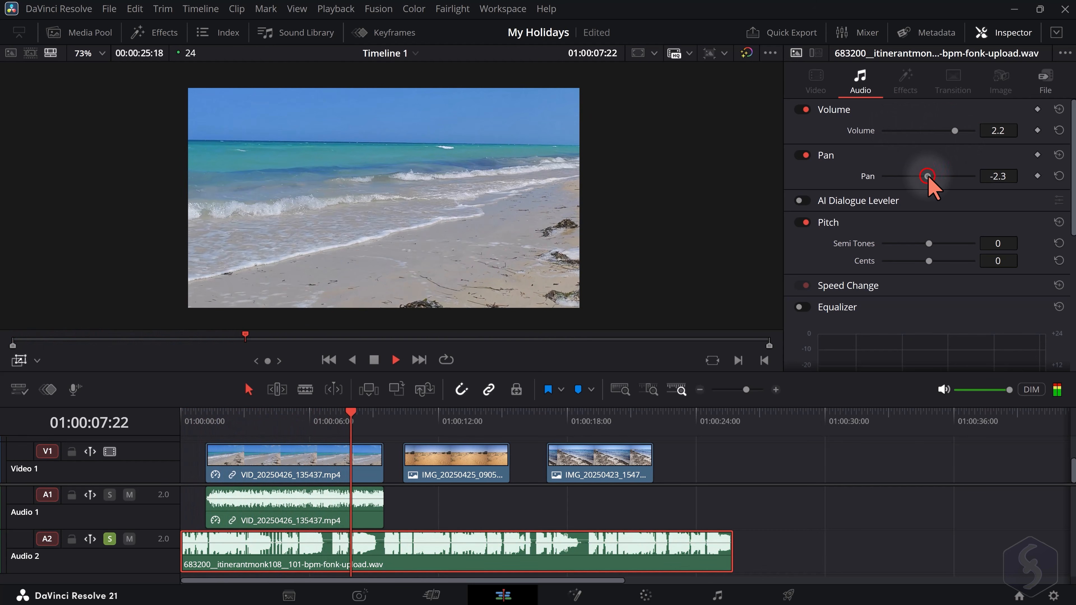
{"action": "left_click_drag", "start_coordinate": [970, 179], "coordinate": [896, 177]}
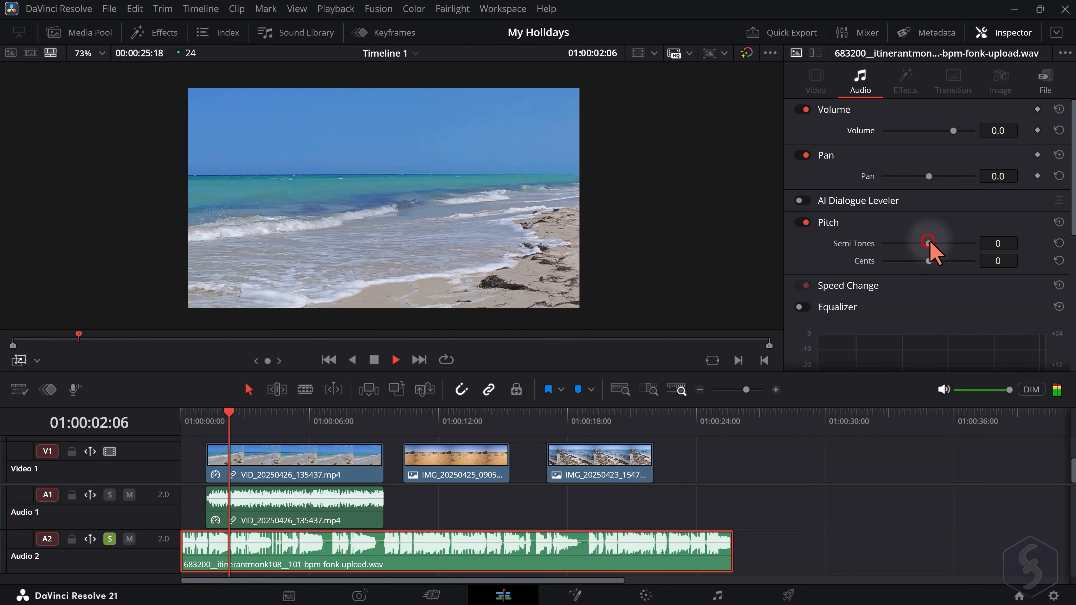
Try changing the music clip's Semi Tones pitch, and enable its Equalizer with a high band and a low band pulled down
{"action": "left_click_drag", "start_coordinate": [932, 243], "coordinate": [939, 244]}
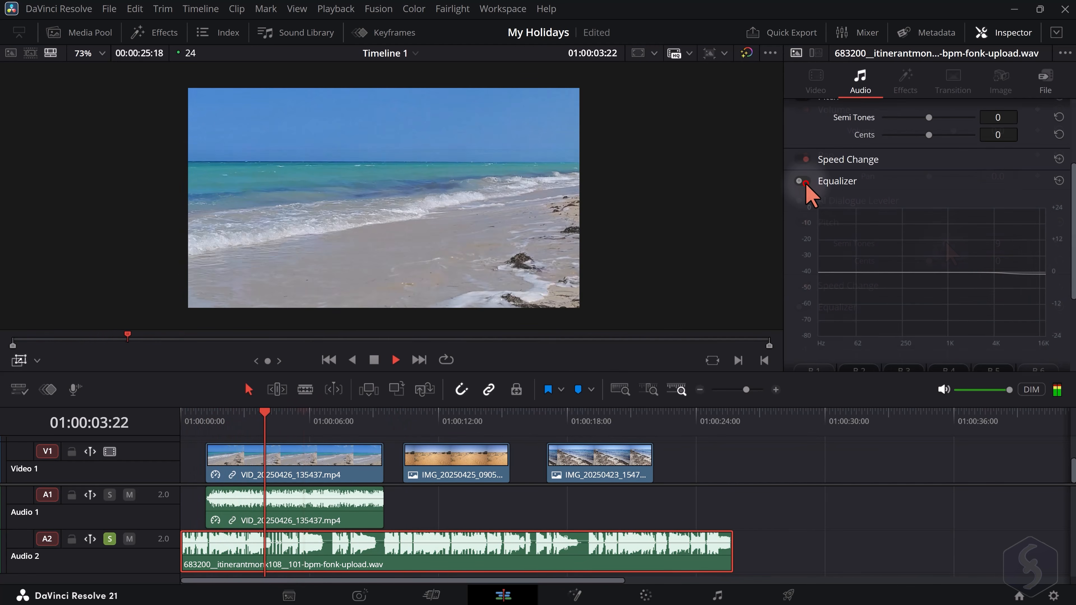
{"action": "left_click_drag", "start_coordinate": [1006, 273], "coordinate": [976, 323]}
{"action": "left_click_drag", "start_coordinate": [877, 272], "coordinate": [899, 328]}
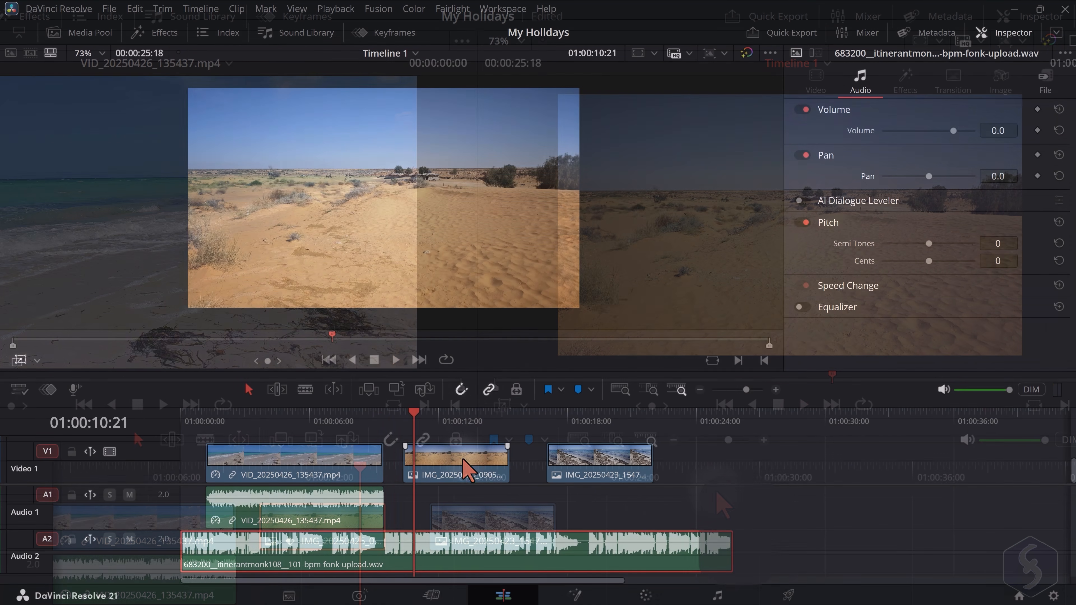
Open the keyframe editor in curve view for IMG_20250425_090525.jpg and display its Opacity curve
{"action": "left_click", "coordinate": [462, 459]}
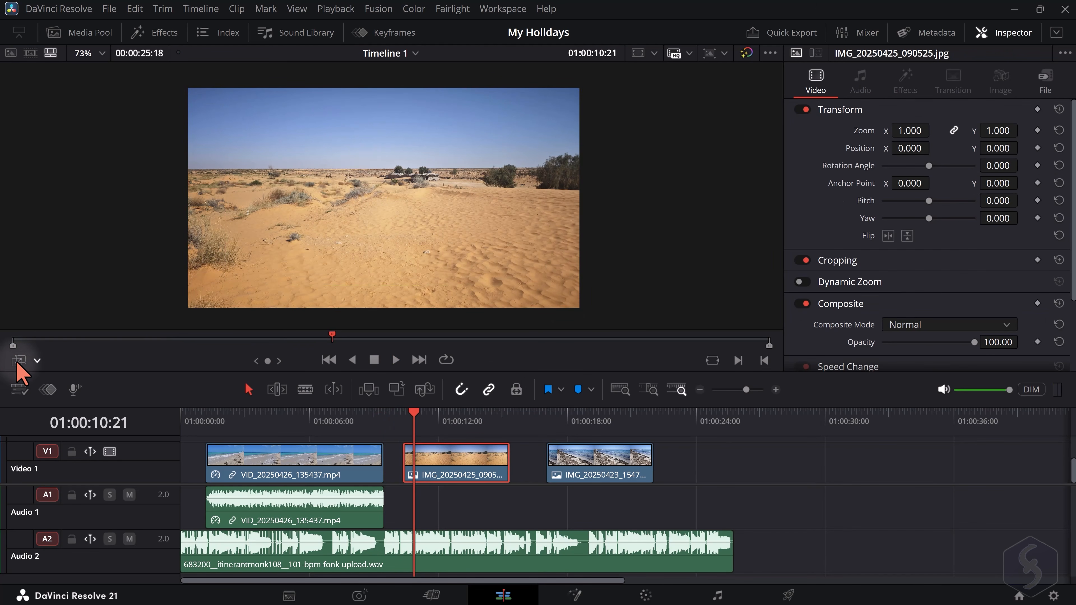
{"action": "left_click", "coordinate": [394, 32]}
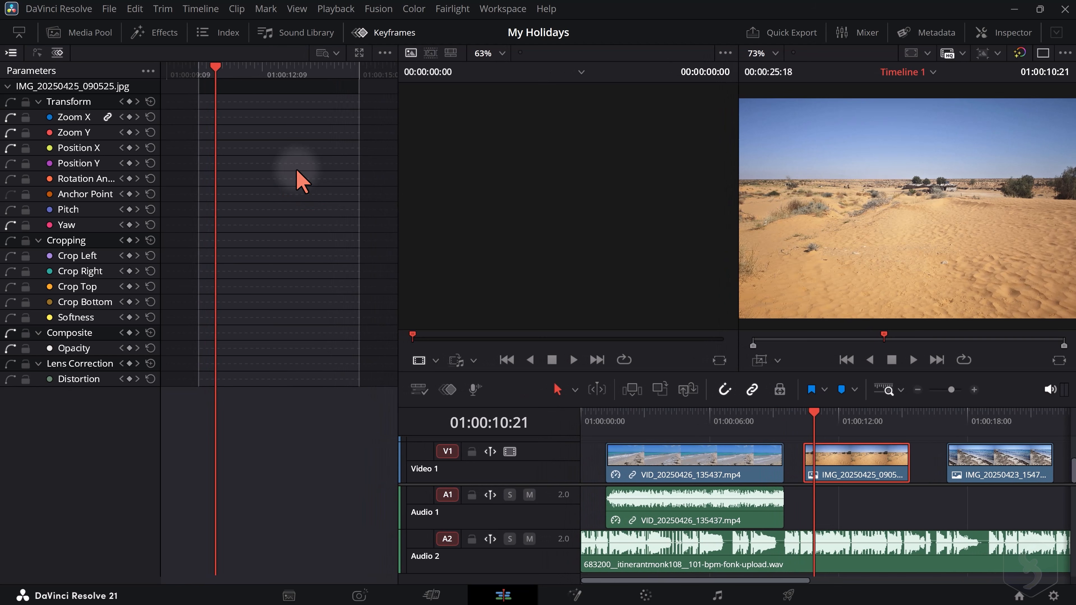
{"action": "left_click", "coordinate": [35, 54]}
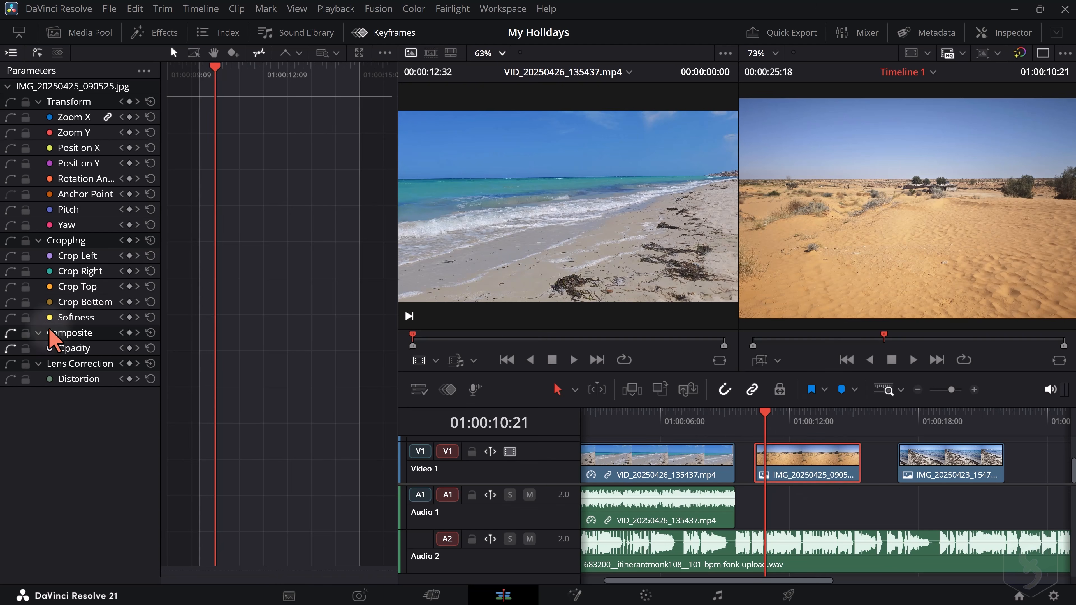
{"action": "left_click", "coordinate": [10, 348]}
{"action": "left_click", "coordinate": [49, 350]}
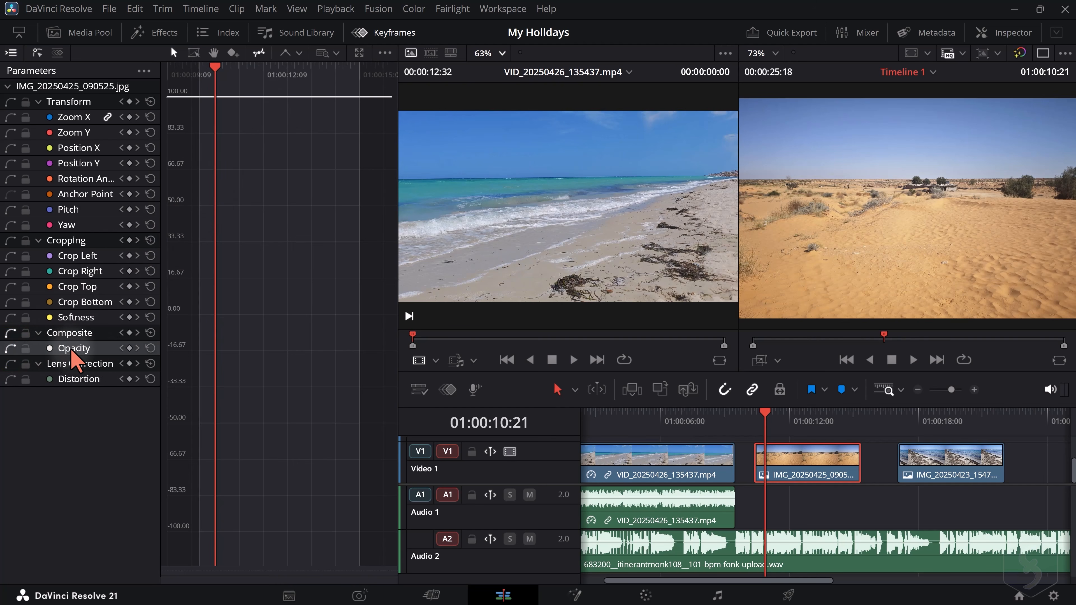
Add Opacity keyframes to the desert image at 01:00:10:09 with value 100 and at 01:00:12:08 lowered to about 49
{"action": "left_click_drag", "start_coordinate": [765, 413], "coordinate": [759, 413]}
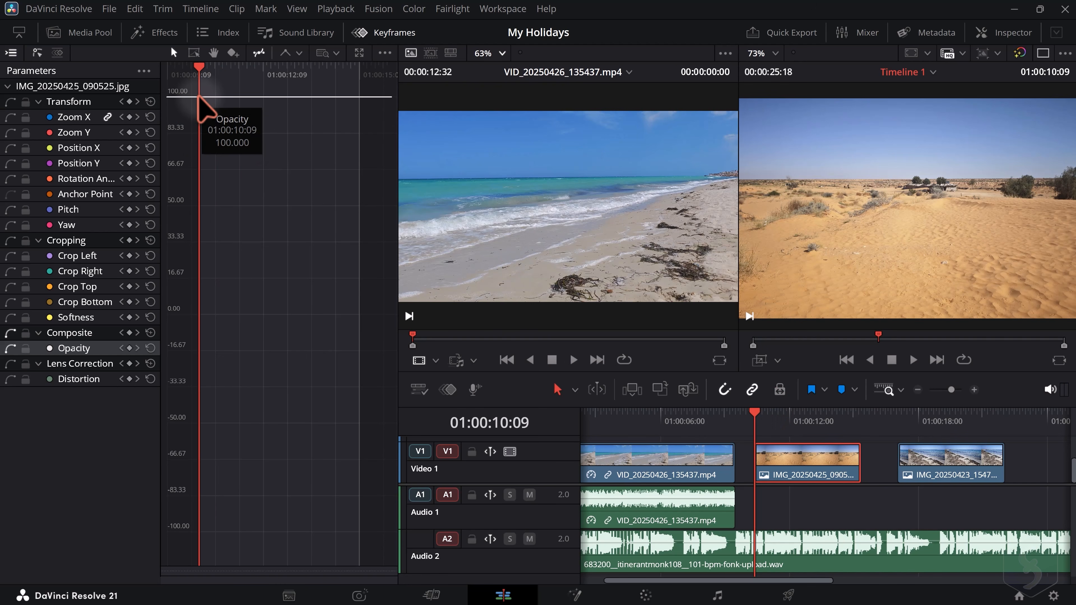
{"action": "left_click", "coordinate": [199, 97], "text": "alt"}
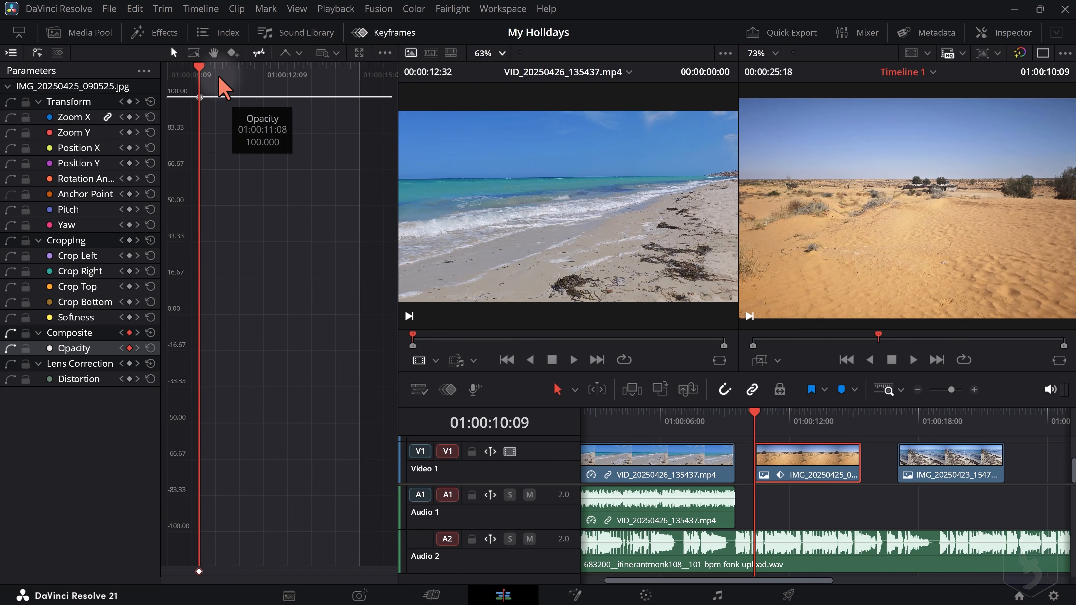
{"action": "left_click_drag", "start_coordinate": [199, 67], "coordinate": [261, 83]}
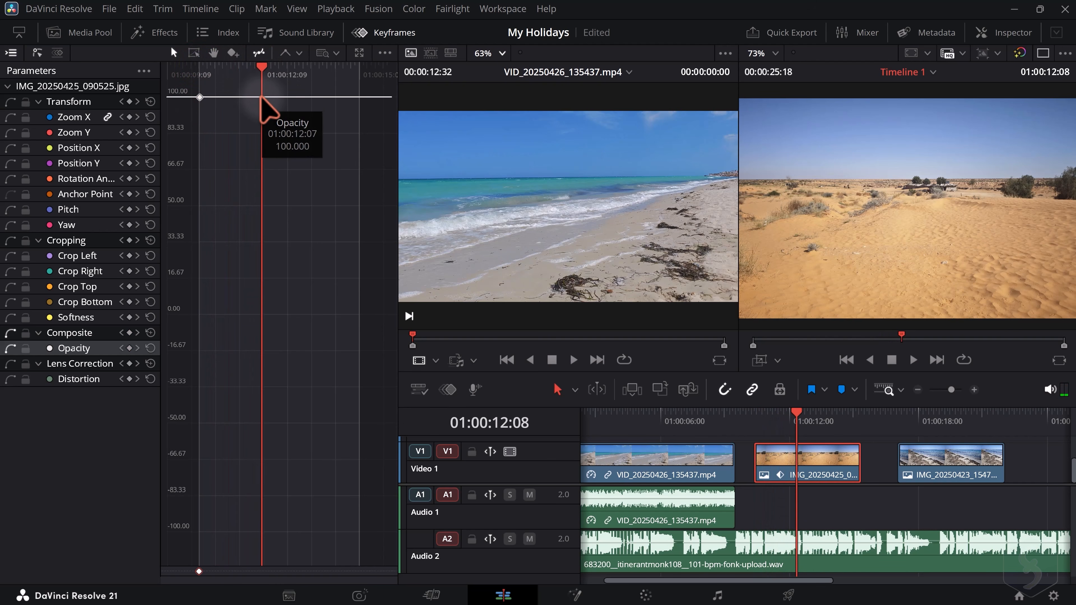
{"action": "left_click", "coordinate": [261, 97], "text": "alt"}
{"action": "left_click_drag", "start_coordinate": [262, 97], "coordinate": [260, 212]}
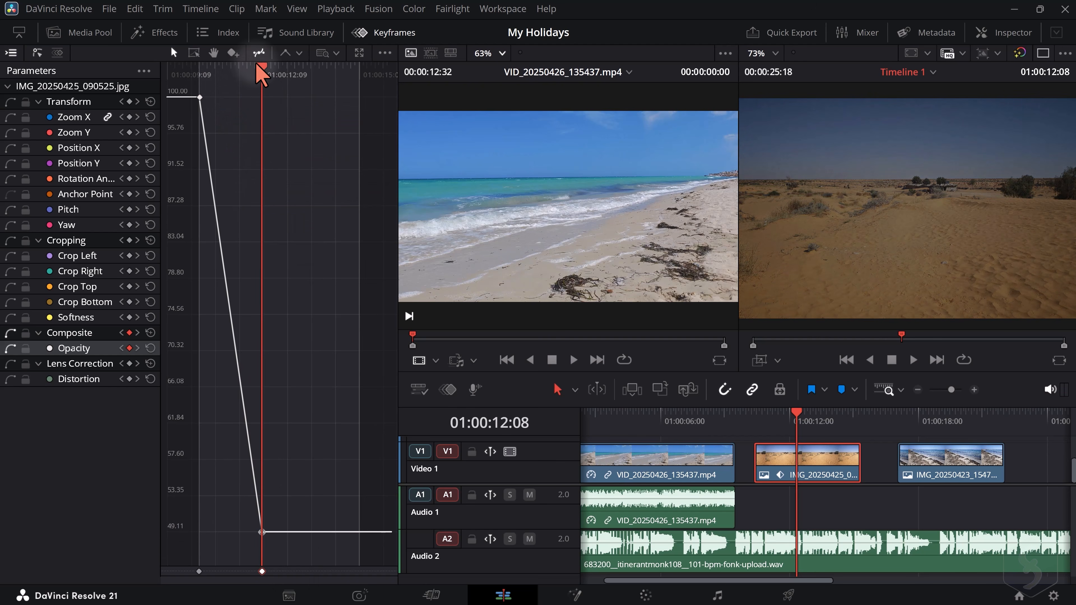
Add a third Opacity keyframe at 01:00:14:01 raised to 100, and scrub through the fade to preview it
{"action": "left_click_drag", "start_coordinate": [263, 67], "coordinate": [318, 81]}
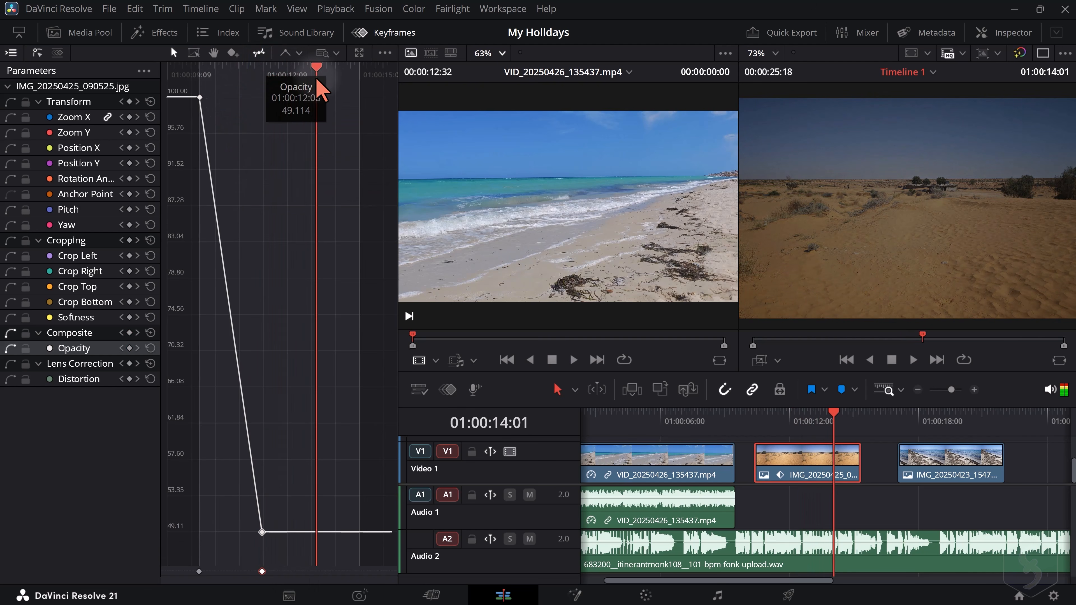
{"action": "left_click", "coordinate": [317, 532], "text": "alt"}
{"action": "left_click_drag", "start_coordinate": [317, 531], "coordinate": [319, 96]}
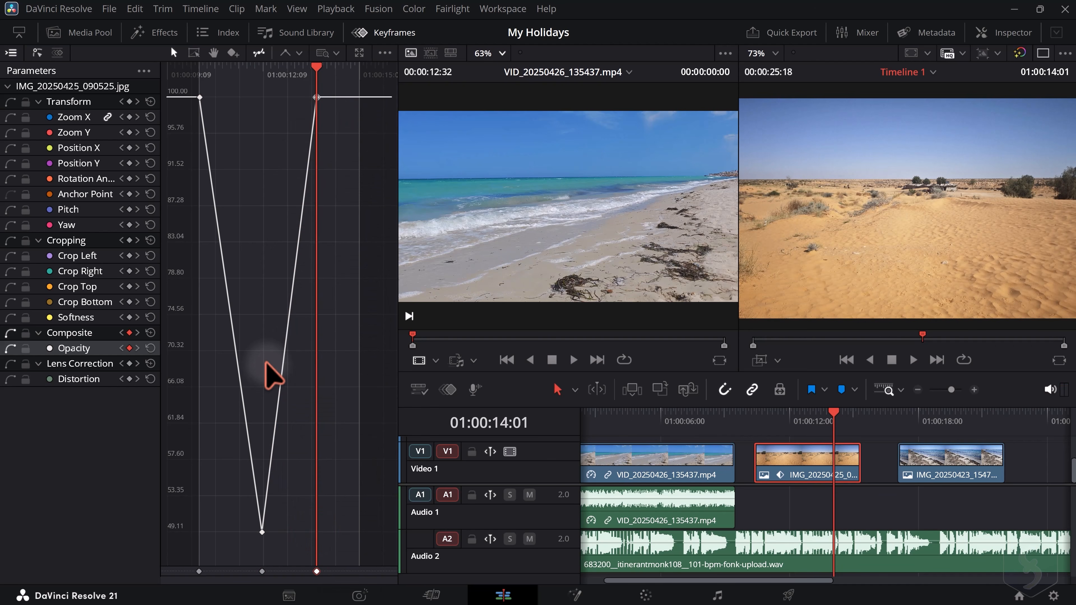
{"action": "mouse_move", "coordinate": [238, 70]}
{"action": "left_mouse_down"}
{"action": "mouse_move", "coordinate": [320, 85]}
{"action": "mouse_move", "coordinate": [204, 71]}
{"action": "mouse_move", "coordinate": [291, 79]}
{"action": "left_mouse_up"}
Apply Ease In and Out to the middle Opacity keyframe and adjust both of its curve handles
{"action": "left_click", "coordinate": [262, 533]}
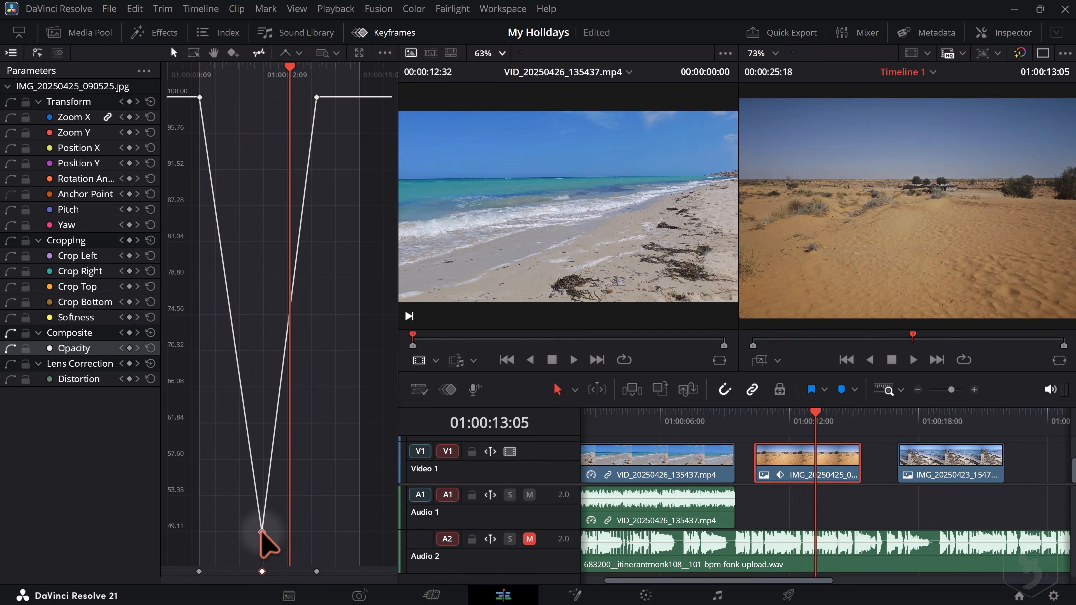
{"action": "left_click", "coordinate": [299, 53]}
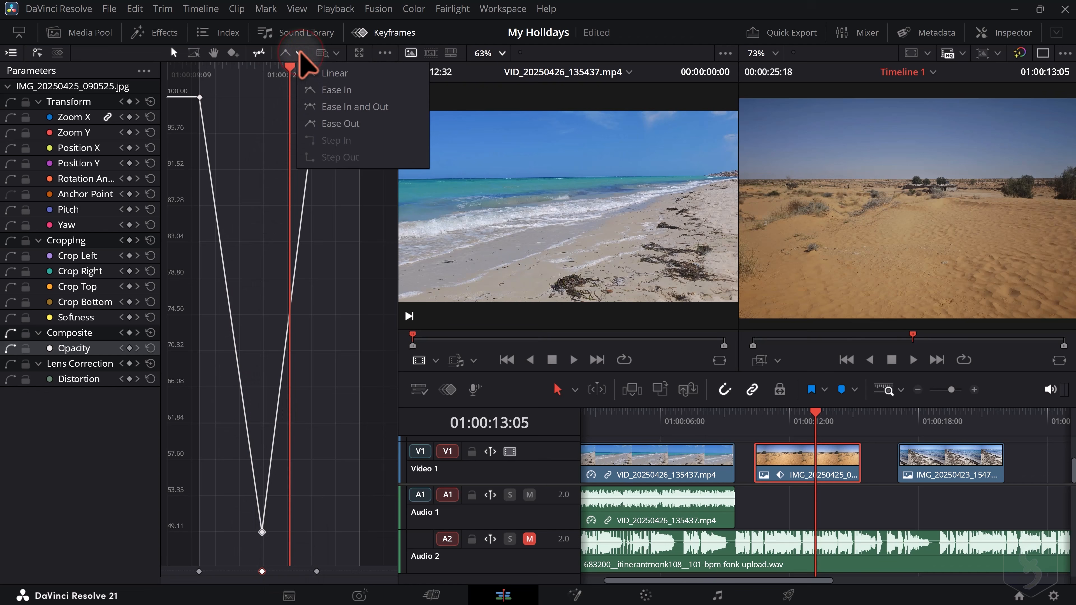
{"action": "left_click", "coordinate": [369, 107]}
{"action": "left_click_drag", "start_coordinate": [230, 533], "coordinate": [210, 518]}
{"action": "left_click_drag", "start_coordinate": [288, 533], "coordinate": [318, 508]}
Delete the extra Opacity keyframe at about 01:00:14:20, reset the image's Opacity parameter and close the keyframe editor
{"action": "left_click_drag", "start_coordinate": [339, 120], "coordinate": [334, 122]}
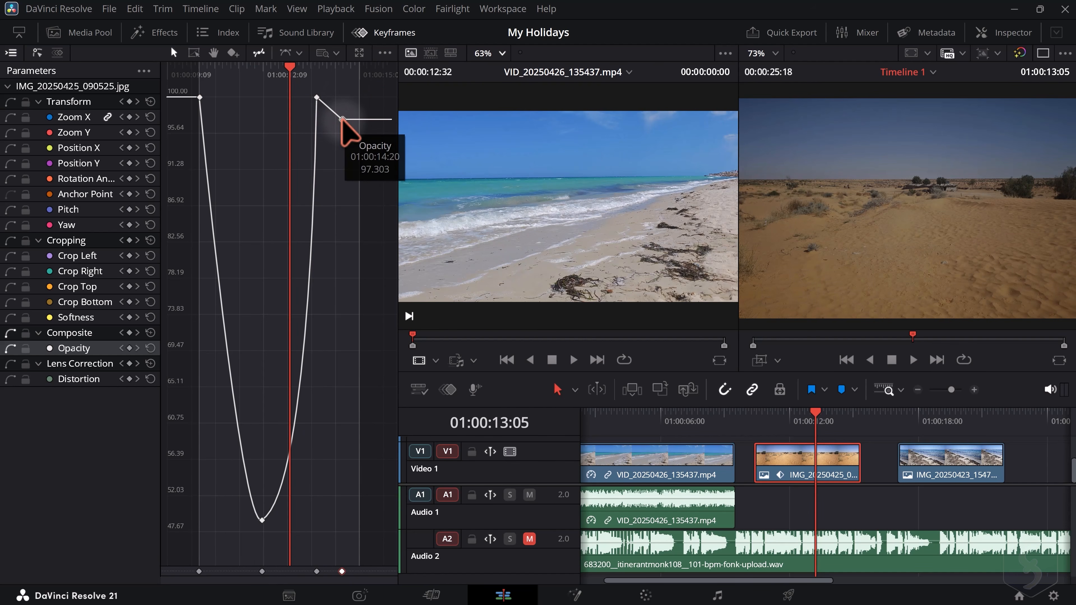
{"action": "key", "text": "Delete"}
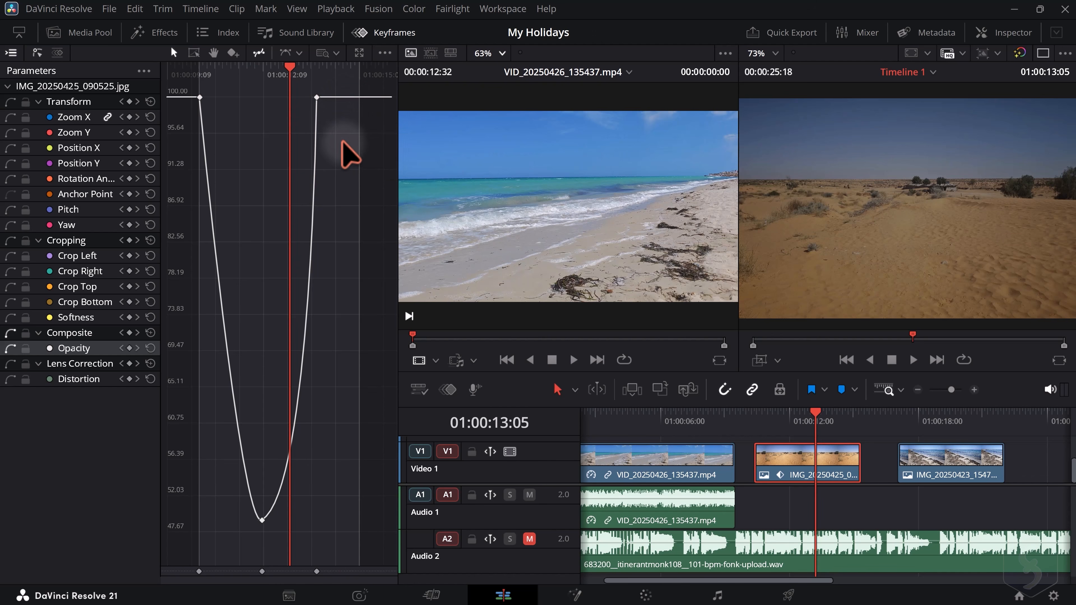
{"action": "left_click", "coordinate": [150, 348]}
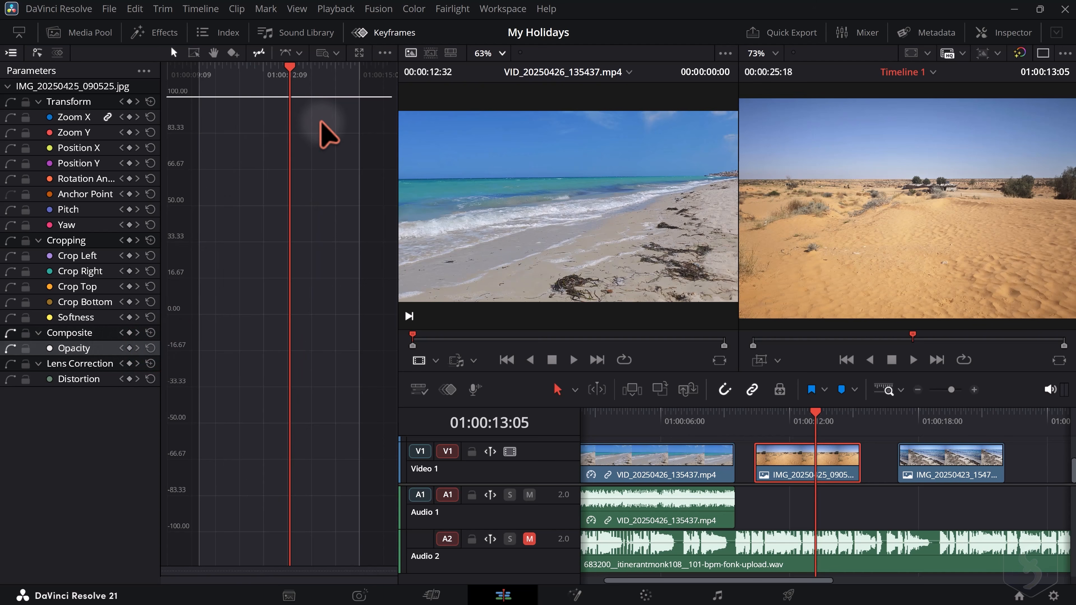
{"action": "left_click", "coordinate": [386, 30]}
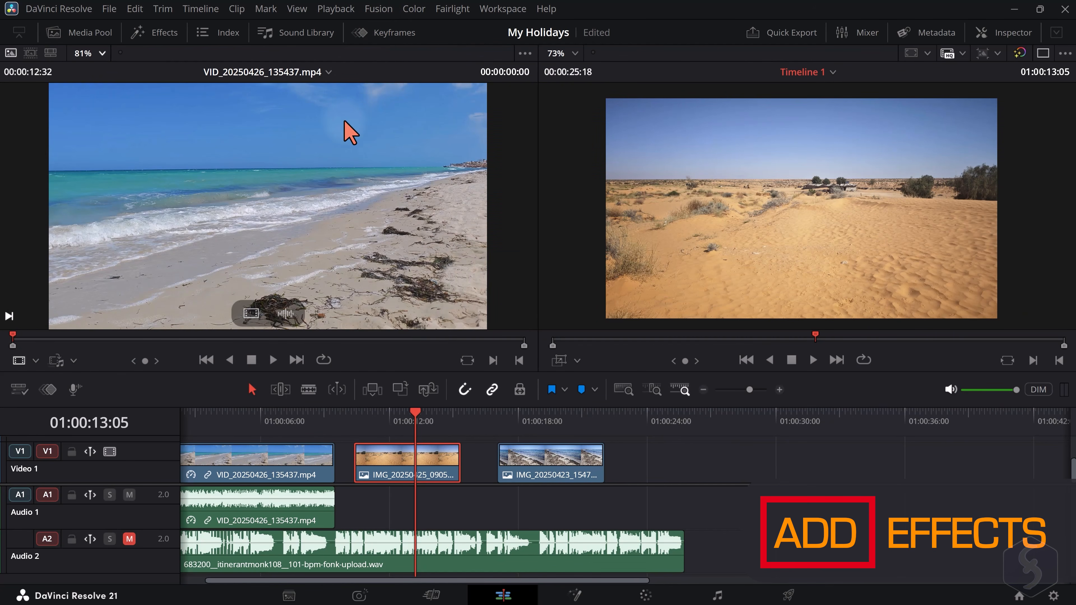
Open the effects library, preview the Toolbox effects, apply the Resolve FX Box Blur to the desert image and view the Audio FX group
{"action": "left_click", "coordinate": [161, 32]}
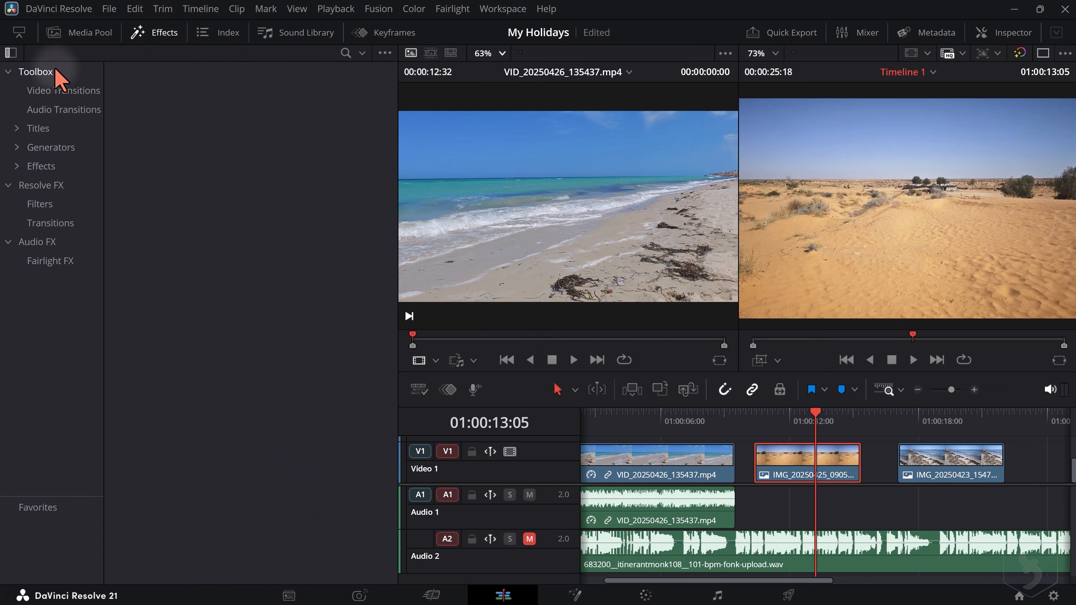
{"action": "left_click", "coordinate": [40, 167]}
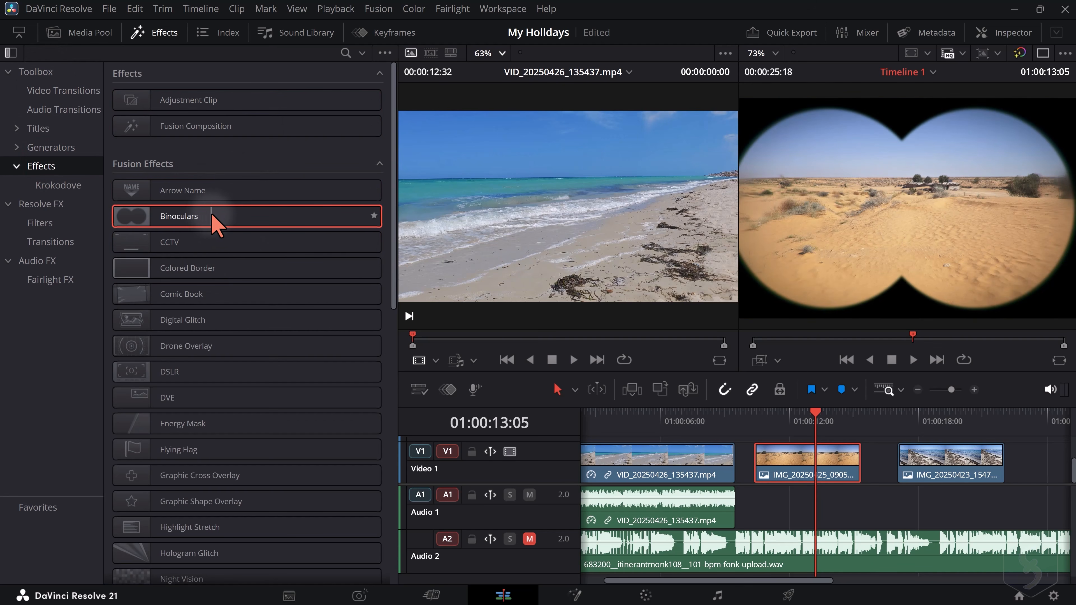
{"action": "left_click", "coordinate": [55, 205]}
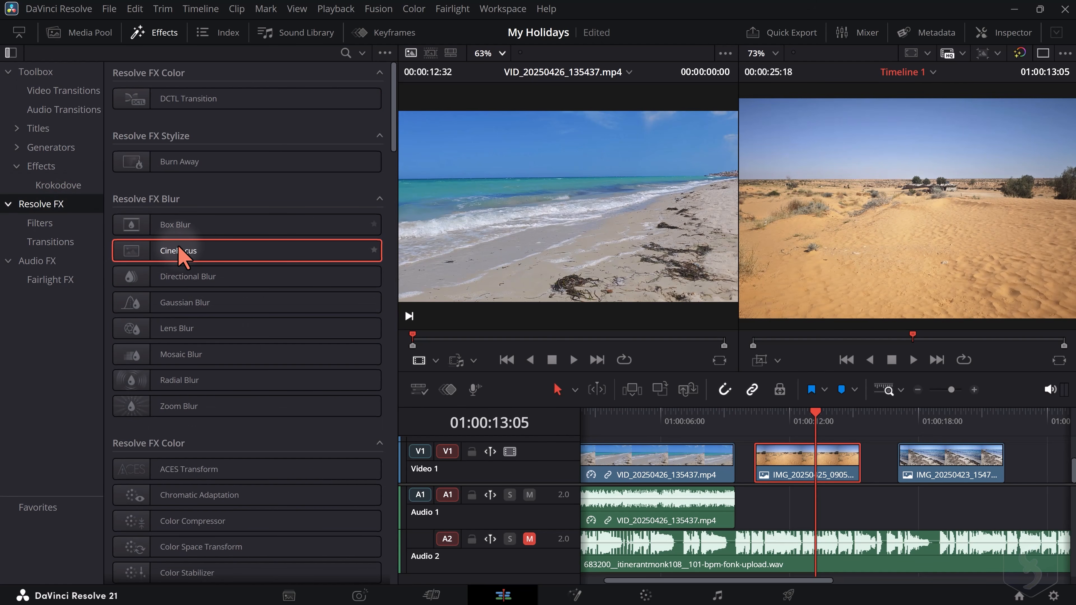
{"action": "double_click", "coordinate": [205, 227]}
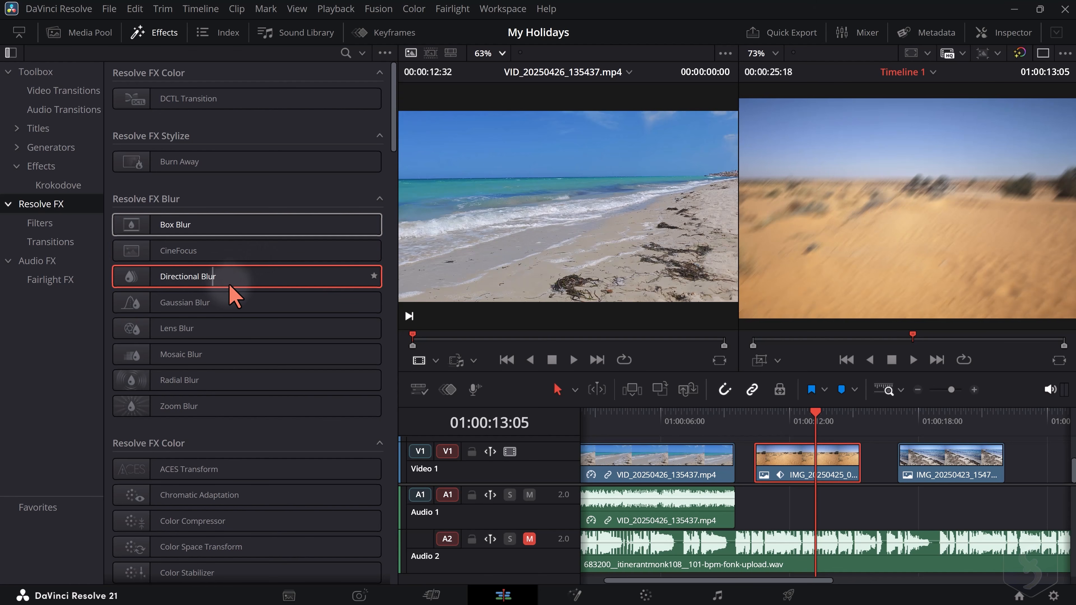
{"action": "left_click", "coordinate": [46, 260]}
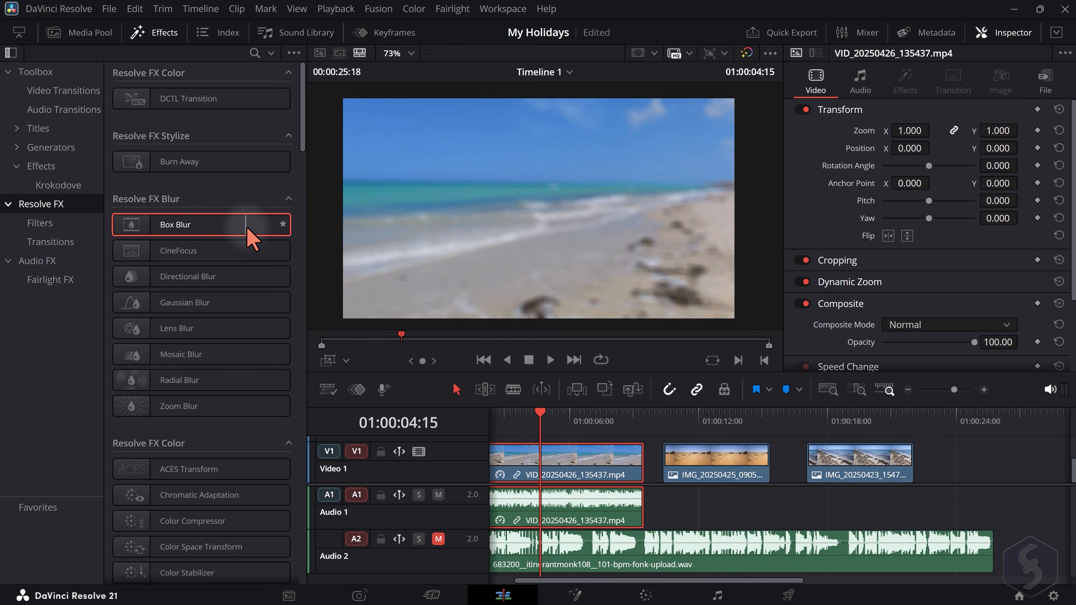
Apply the Resolve FX Gaussian Blur to the beach video clip and set its strength to about 0.357
{"action": "left_click_drag", "start_coordinate": [196, 305], "coordinate": [579, 460]}
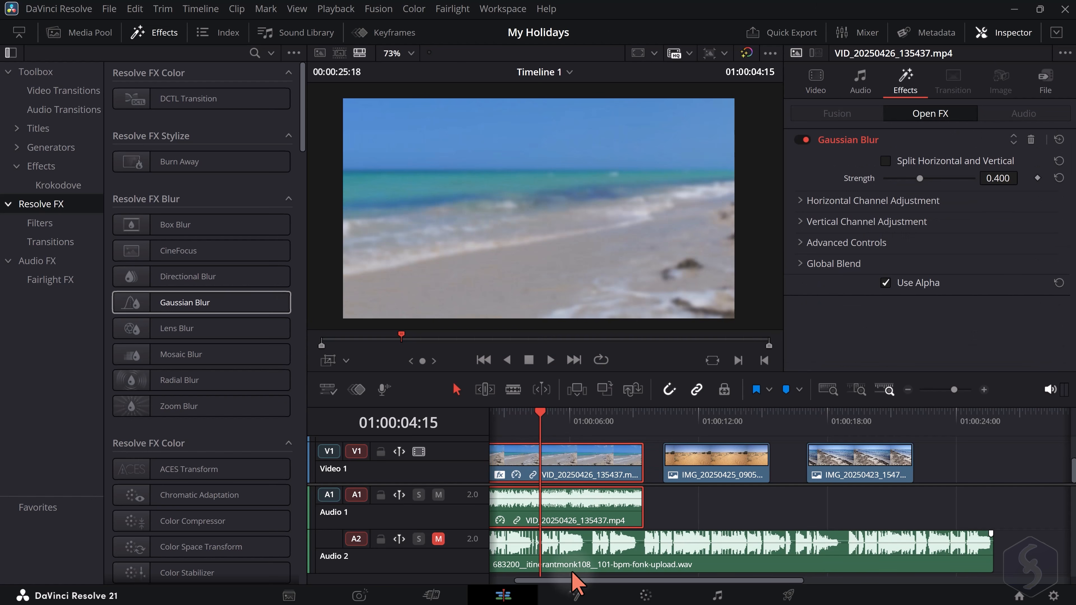
{"action": "left_click_drag", "start_coordinate": [573, 578], "coordinate": [542, 527]}
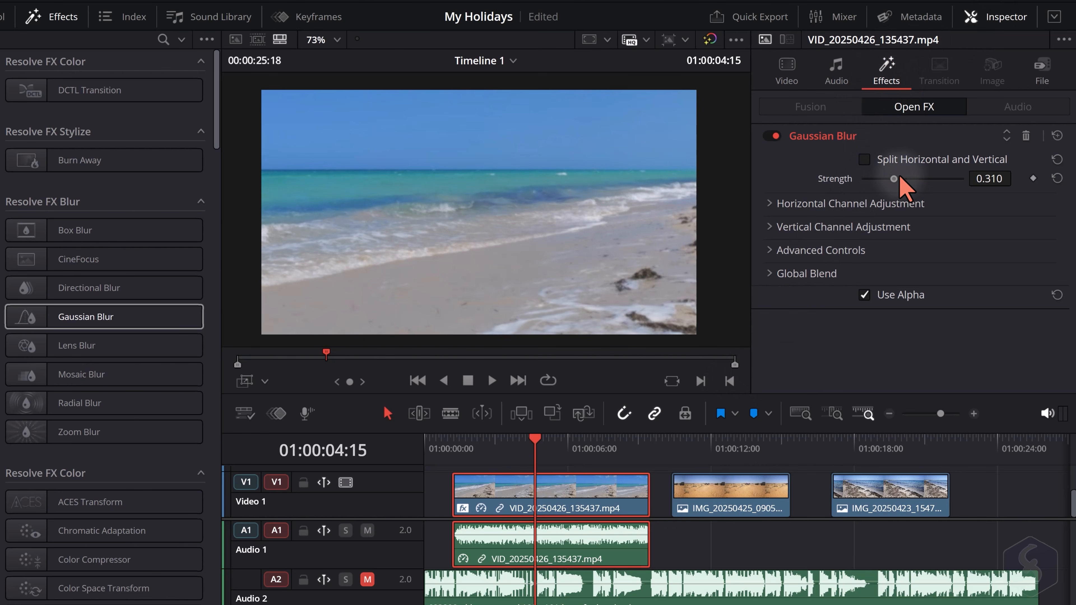
{"action": "mouse_move", "coordinate": [899, 177]}
{"action": "left_mouse_down"}
{"action": "mouse_move", "coordinate": [935, 176]}
{"action": "mouse_move", "coordinate": [905, 175]}
{"action": "left_mouse_up"}
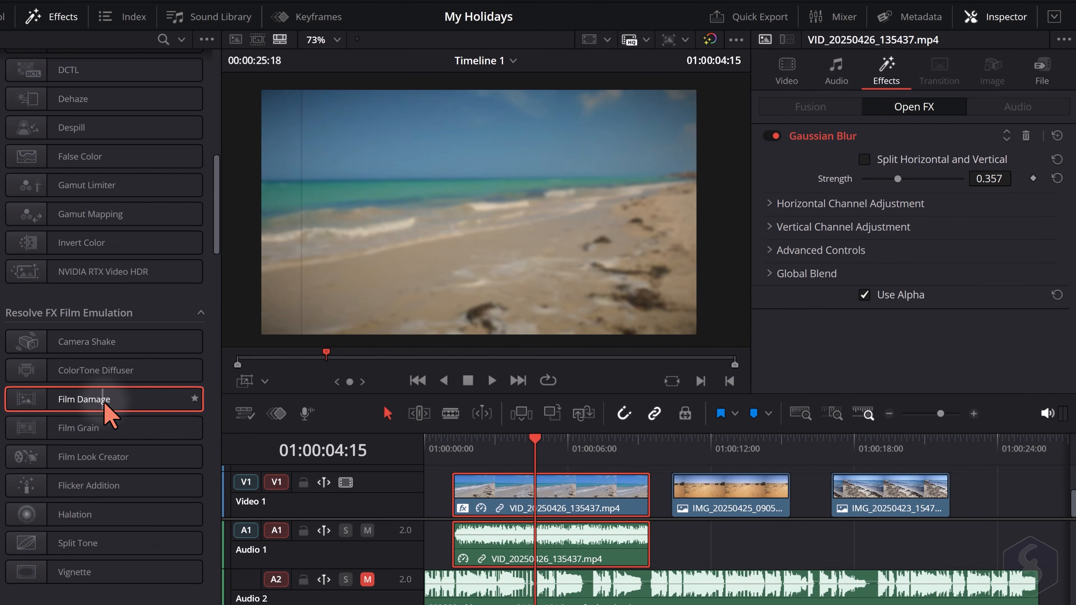
Add the Film Damage effect to the beach clip, try reordering the effect stack and delete Film Damage
{"action": "left_click_drag", "start_coordinate": [103, 402], "coordinate": [581, 526]}
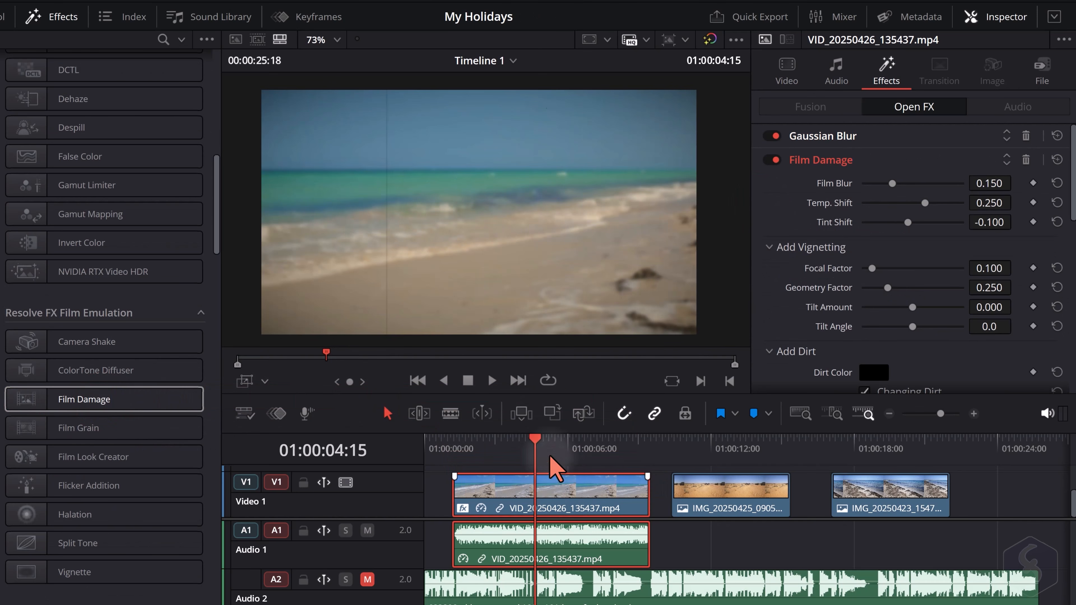
{"action": "left_click", "coordinate": [1007, 155]}
{"action": "left_click", "coordinate": [1007, 139]}
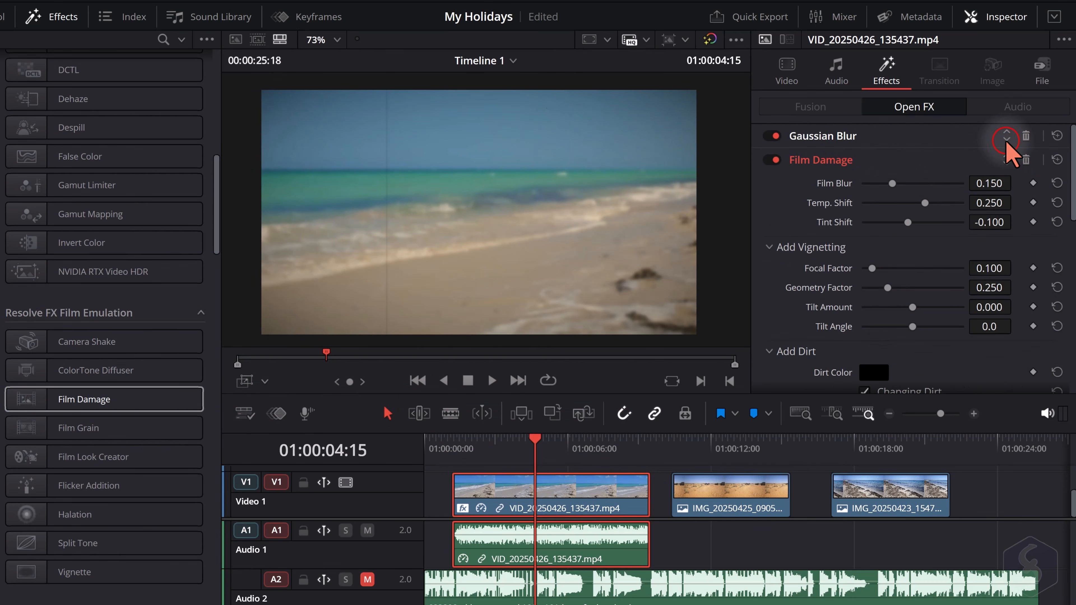
{"action": "left_click", "coordinate": [1026, 160]}
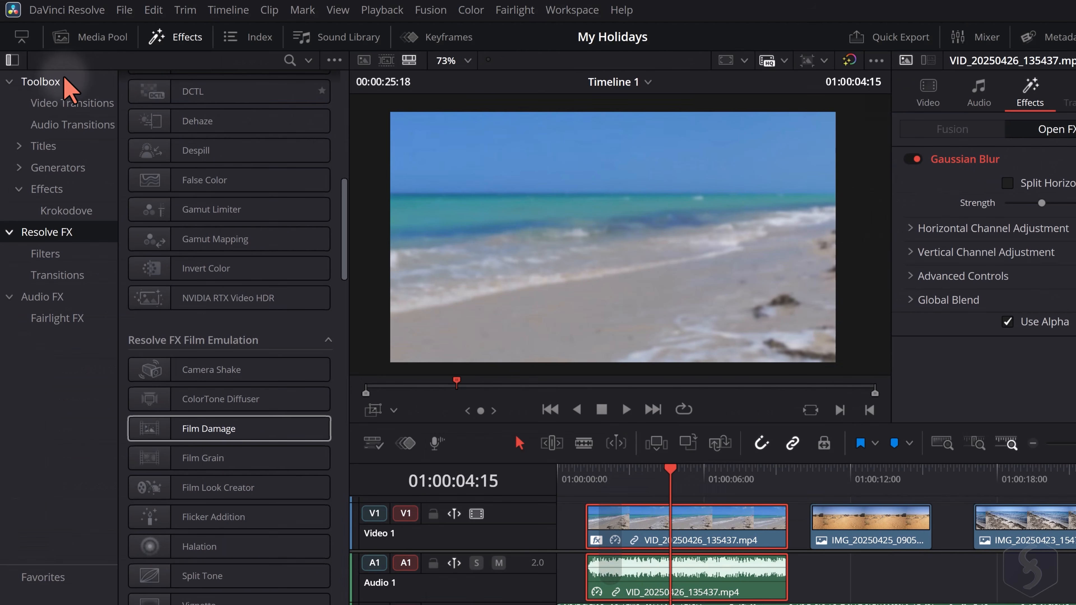
Browse the Toolbox transitions, preview Cross Iris and move the desert image directly against the end of the beach clip
{"action": "left_click", "coordinate": [62, 81]}
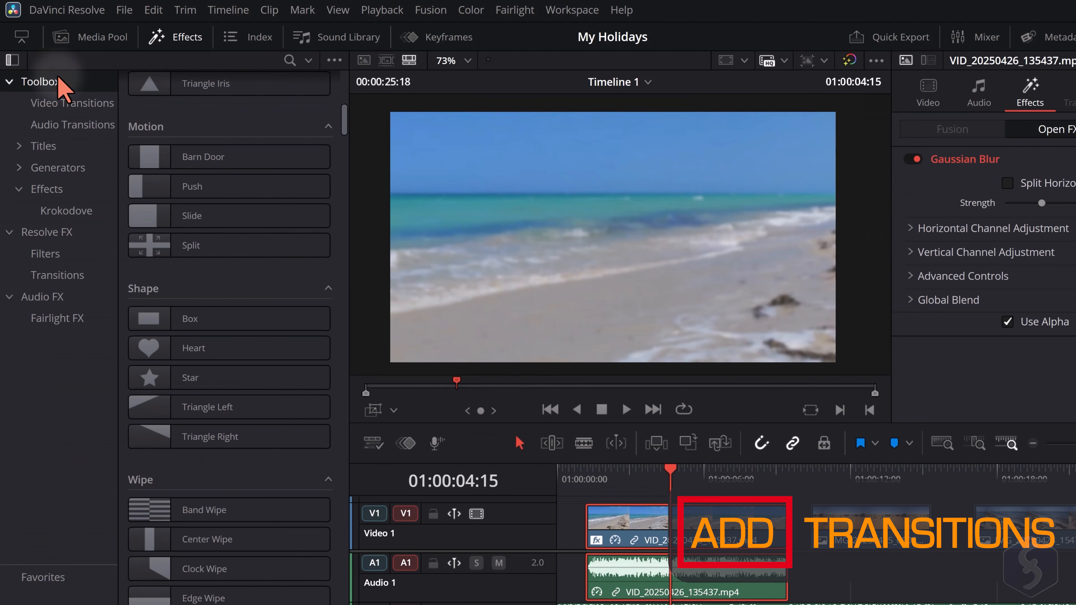
{"action": "scroll", "coordinate": [212, 204], "scroll_direction": "up", "scroll_amount": 10}
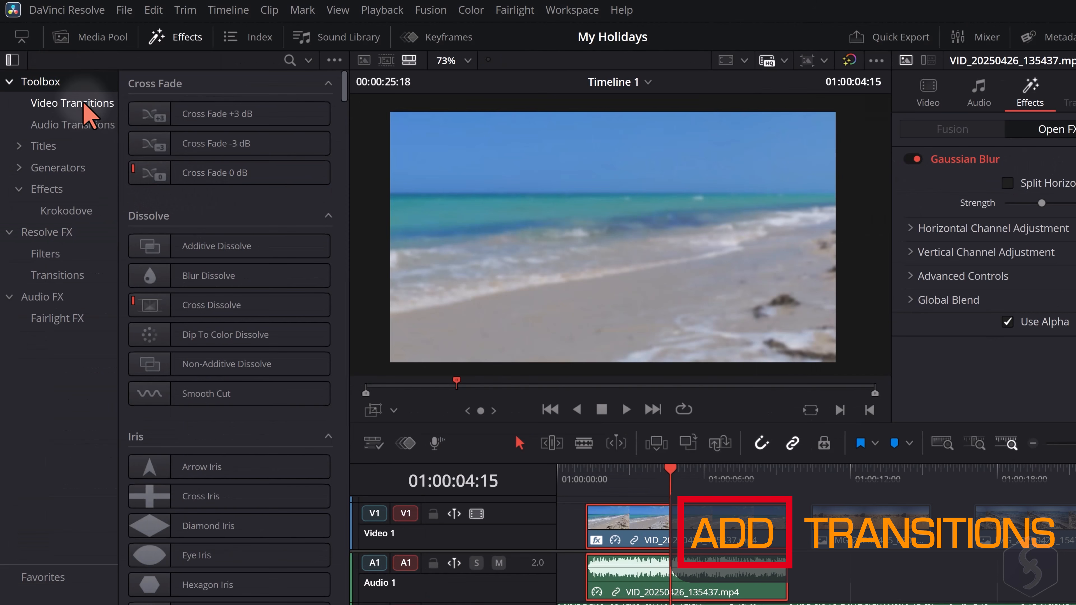
{"action": "scroll", "coordinate": [220, 220], "scroll_direction": "down", "scroll_amount": 5}
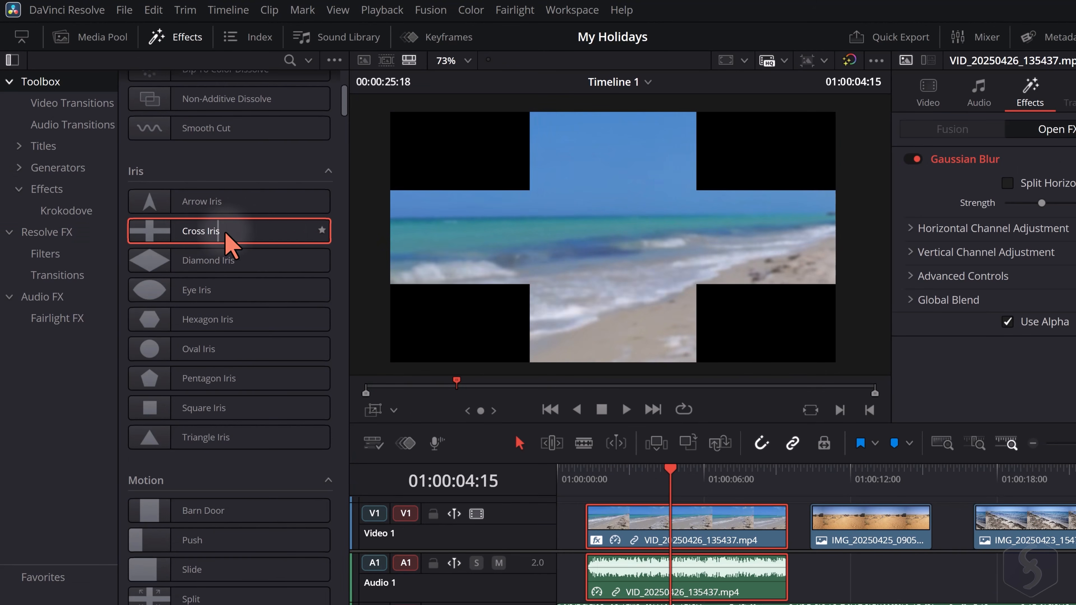
{"action": "left_click_drag", "start_coordinate": [224, 233], "coordinate": [776, 538]}
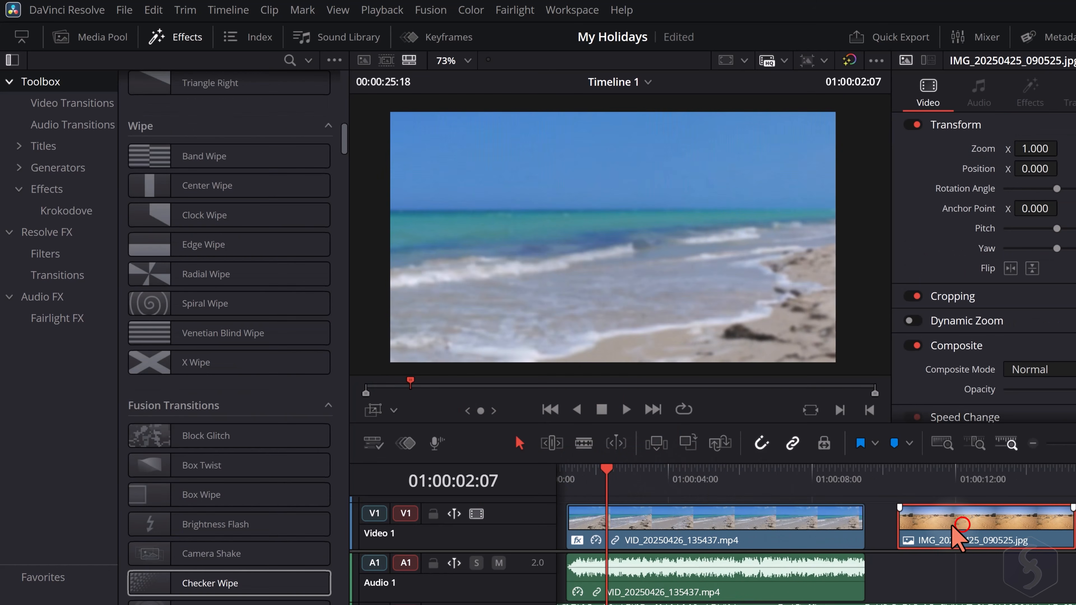
{"action": "left_click_drag", "start_coordinate": [911, 530], "coordinate": [860, 537]}
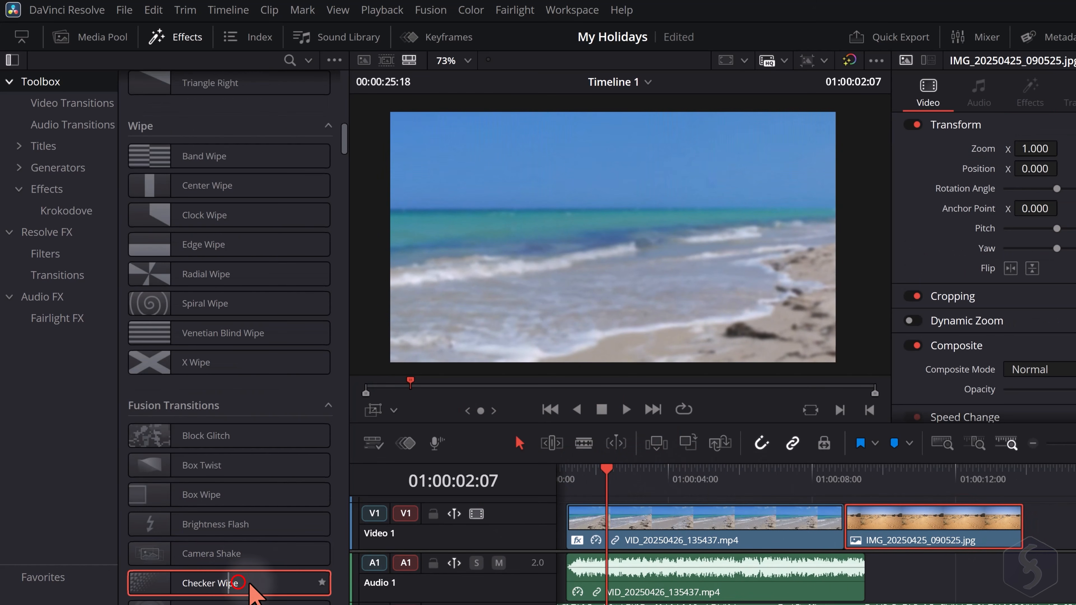
Apply the Checker Wipe transition at the cut between the beach clip and the desert image and preview it
{"action": "left_click_drag", "start_coordinate": [319, 583], "coordinate": [843, 535]}
{"action": "left_click", "coordinate": [626, 410]}
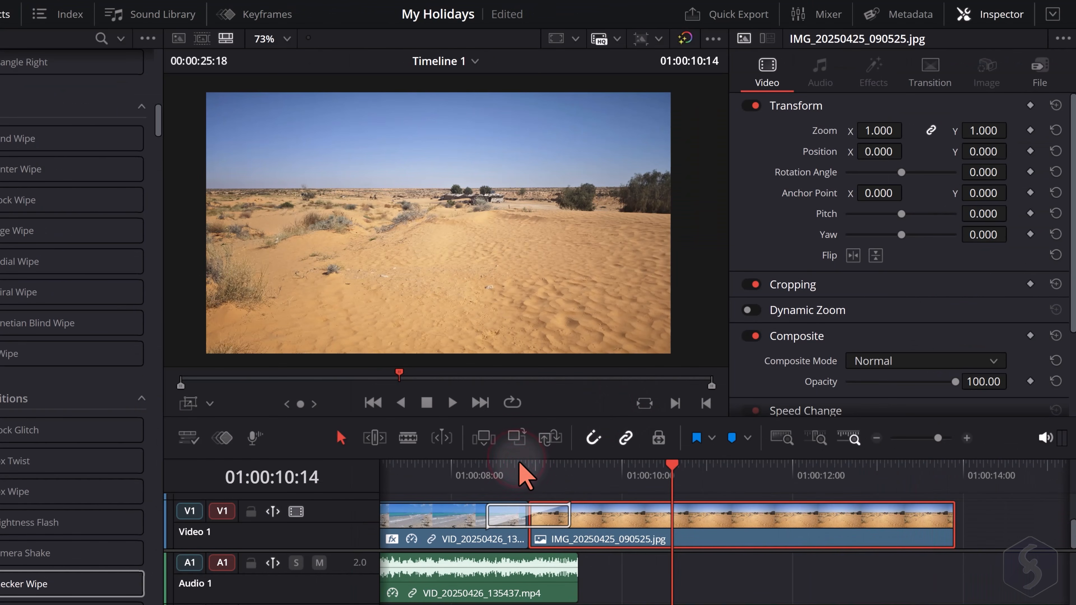
{"action": "left_click", "coordinate": [518, 463]}
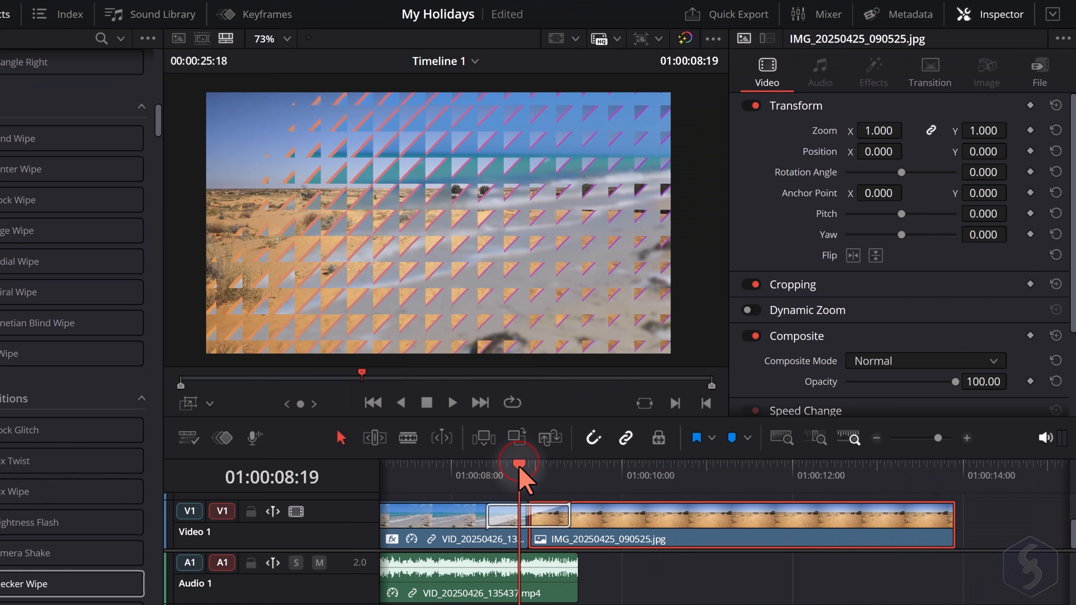
Lengthen the Checker Wipe transition to 1.2 seconds (28 frames) and delete it from the cut
{"action": "left_click", "coordinate": [506, 518]}
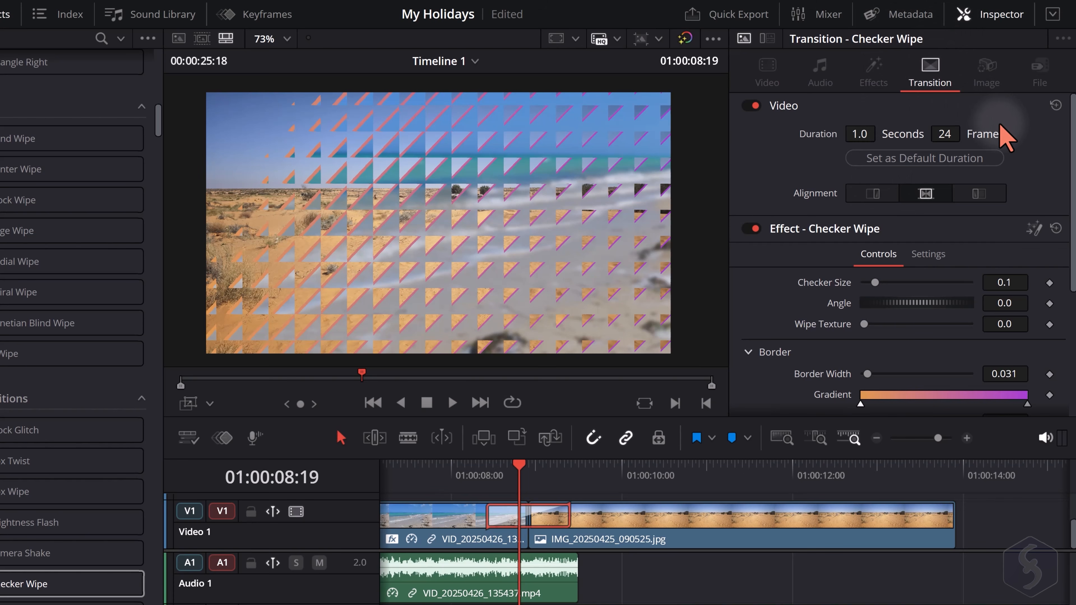
{"action": "left_click", "coordinate": [568, 520]}
{"action": "left_click", "coordinate": [550, 521]}
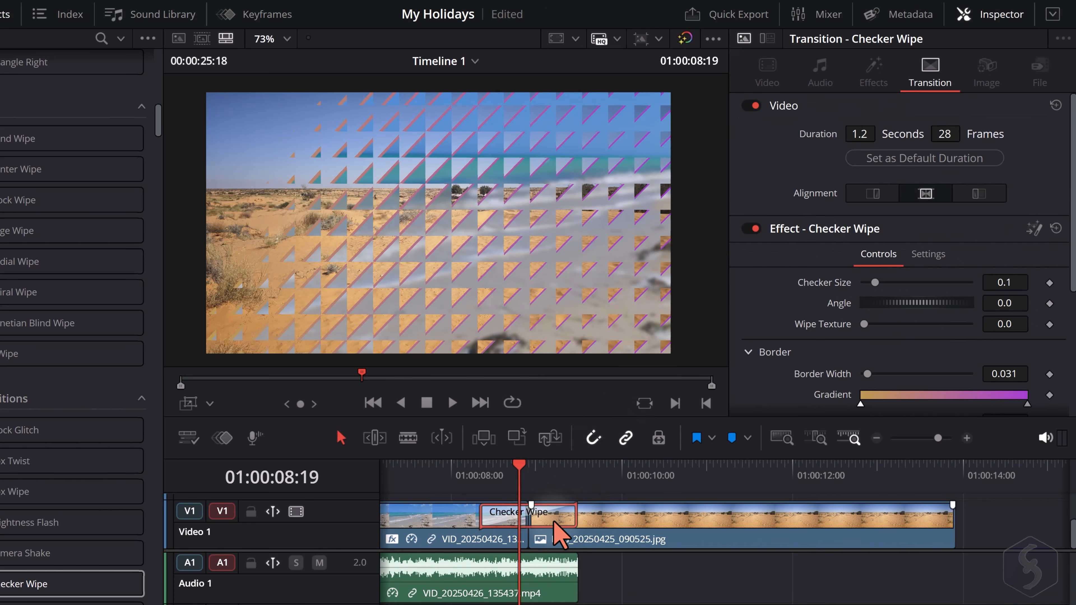
{"action": "key", "text": "Delete"}
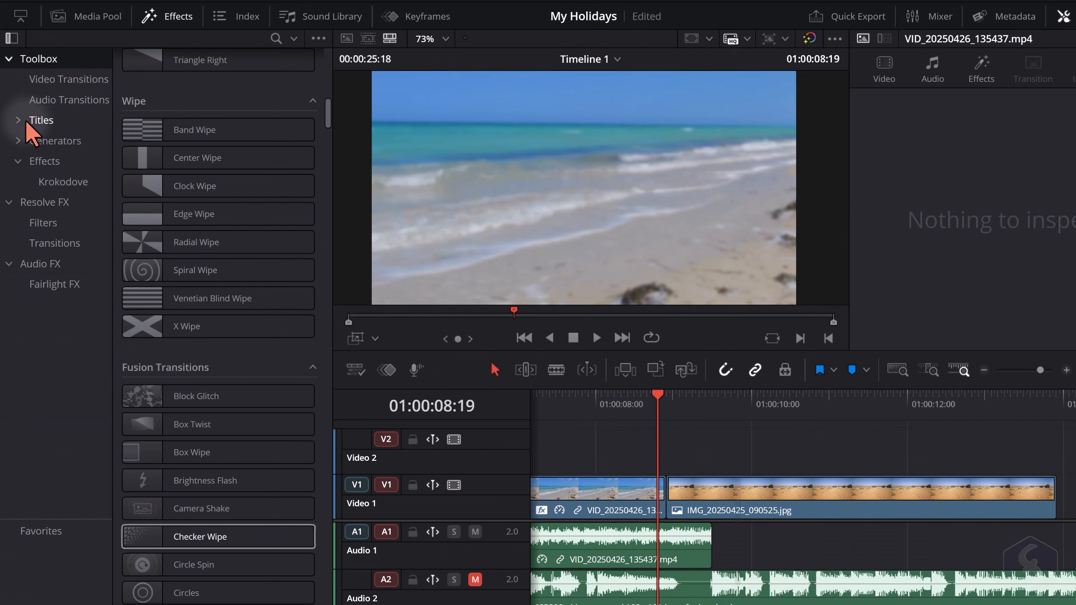
Browse the Titles library, preview Left Lower Third and place it on Video 2 directly above the desert image
{"action": "left_click", "coordinate": [40, 120]}
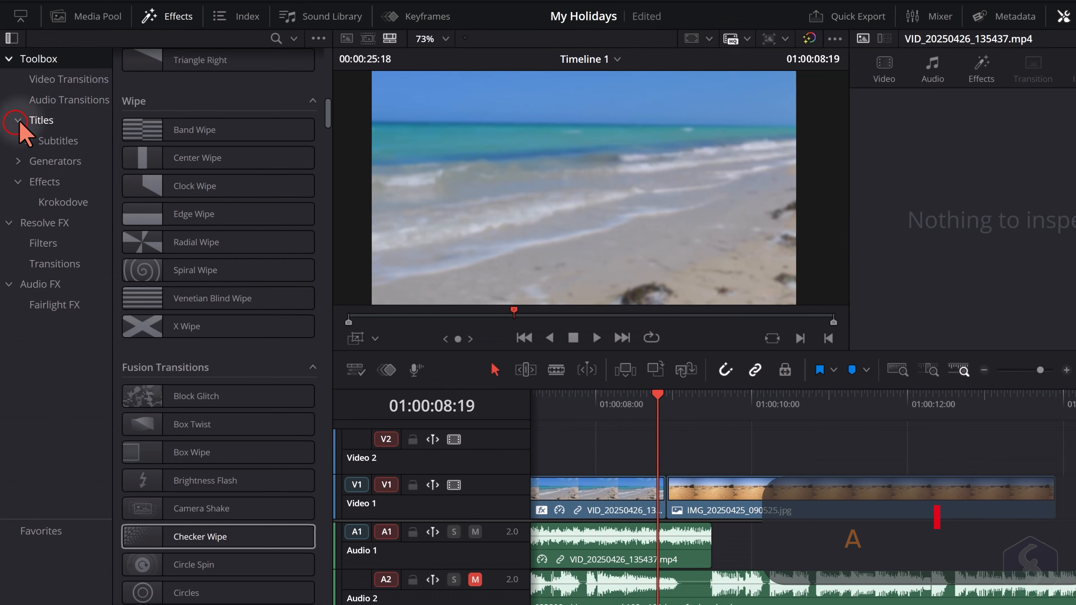
{"action": "left_click", "coordinate": [41, 120]}
{"action": "left_click_drag", "start_coordinate": [329, 211], "coordinate": [319, 70]}
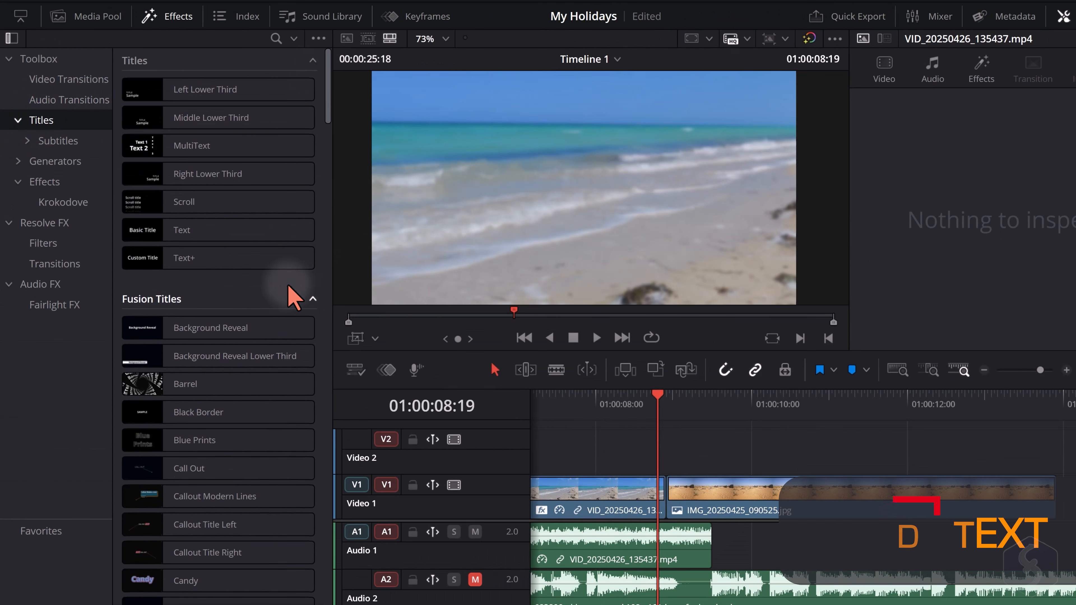
{"action": "left_click", "coordinate": [287, 120]}
{"action": "left_click", "coordinate": [218, 93]}
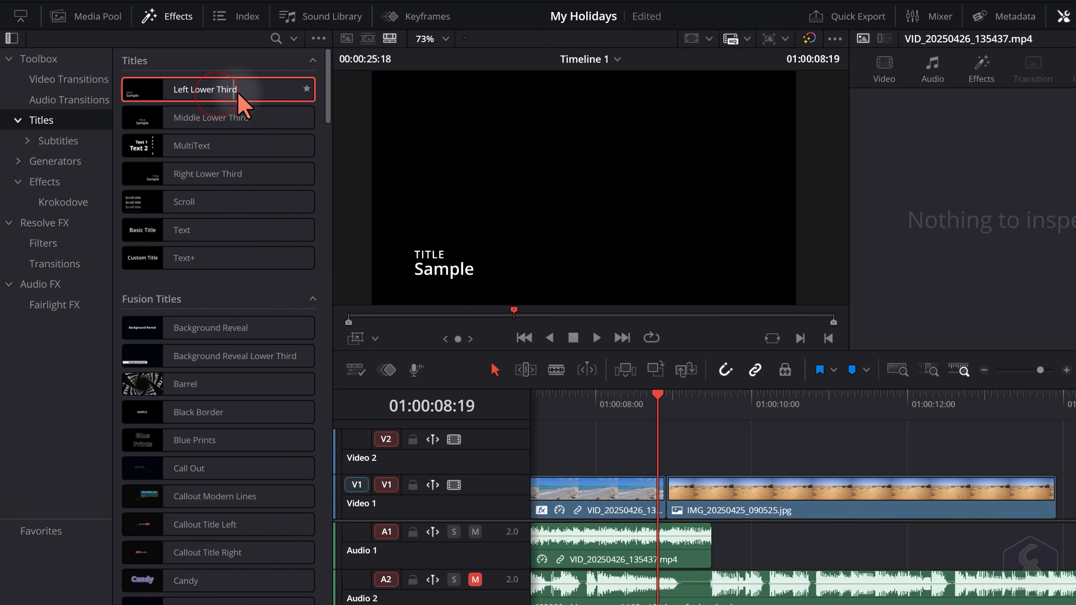
{"action": "left_click_drag", "start_coordinate": [212, 91], "coordinate": [669, 444]}
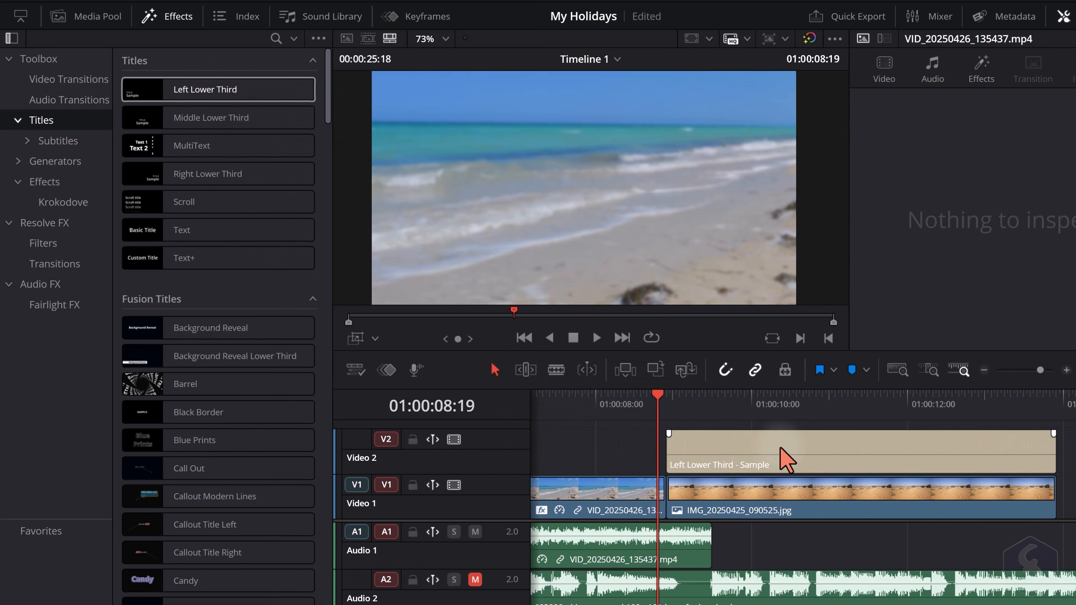
Move the playhead to 01:00:10:01, select the Left Lower Third title and try shifting it and trimming its end
{"action": "left_click_drag", "start_coordinate": [666, 396], "coordinate": [803, 398]}
{"action": "left_click", "coordinate": [978, 455]}
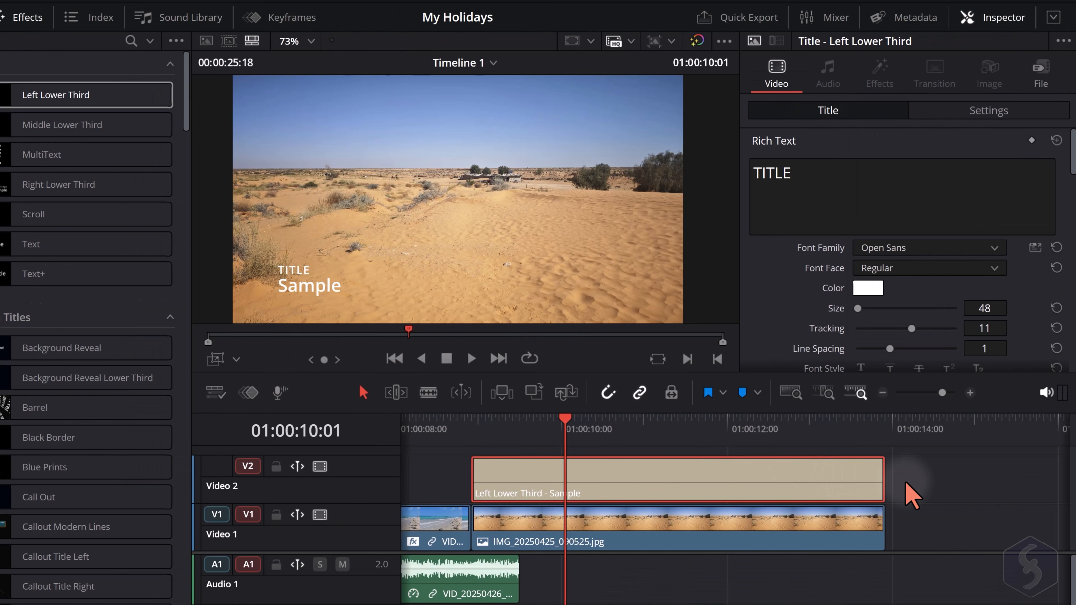
{"action": "mouse_move", "coordinate": [602, 498]}
{"action": "left_mouse_down"}
{"action": "mouse_move", "coordinate": [655, 507]}
{"action": "mouse_move", "coordinate": [596, 499]}
{"action": "left_mouse_up"}
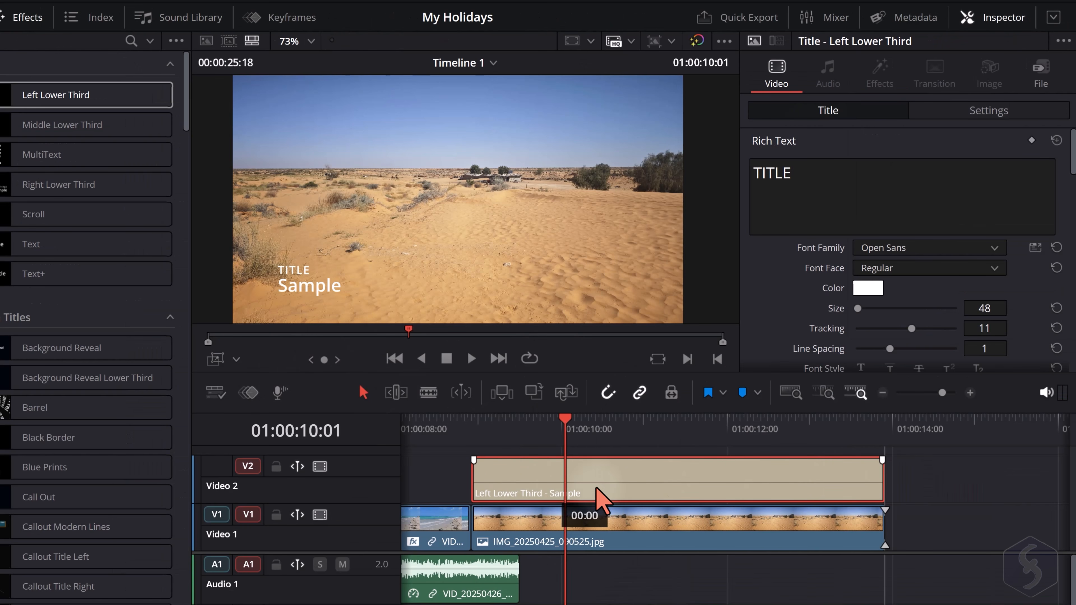
{"action": "mouse_move", "coordinate": [883, 482]}
{"action": "left_mouse_down"}
{"action": "mouse_move", "coordinate": [711, 481]}
{"action": "mouse_move", "coordinate": [886, 482]}
{"action": "left_mouse_up"}
Replace the title's first line with "This is the DESERT" and set its text color to red (#ff0000)
{"action": "left_click", "coordinate": [856, 190]}
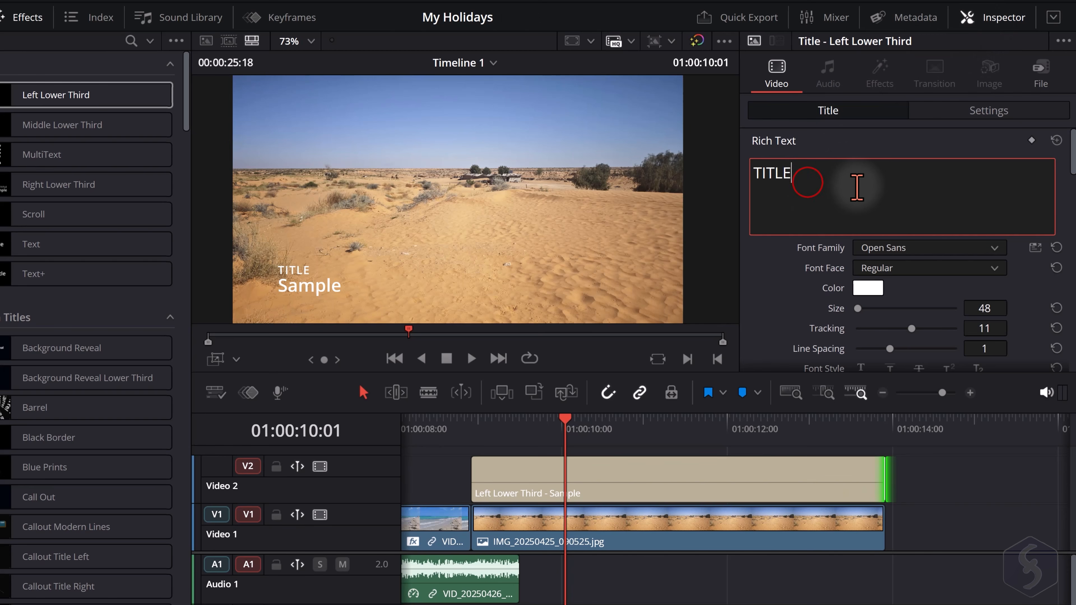
{"action": "double_click", "coordinate": [824, 183]}
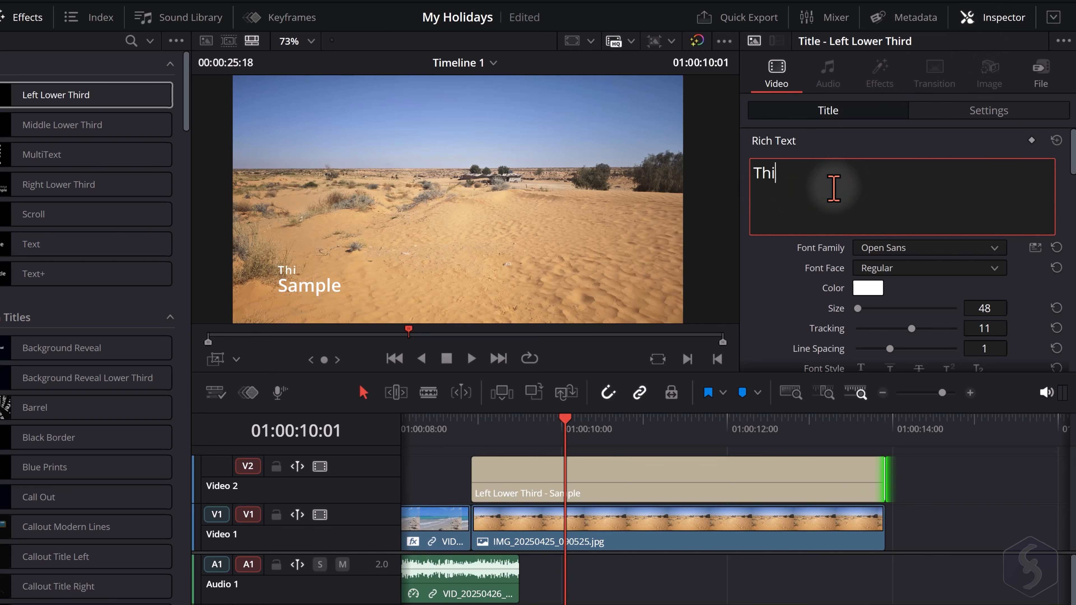
{"action": "left_click", "coordinate": [872, 290]}
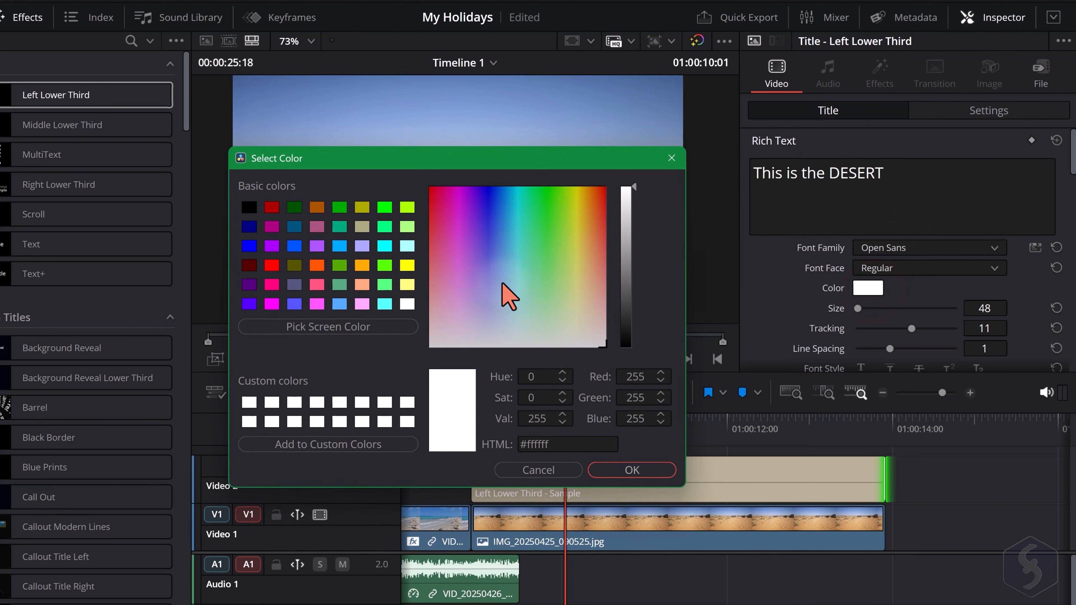
{"action": "left_click", "coordinate": [272, 264]}
{"action": "left_click", "coordinate": [636, 472]}
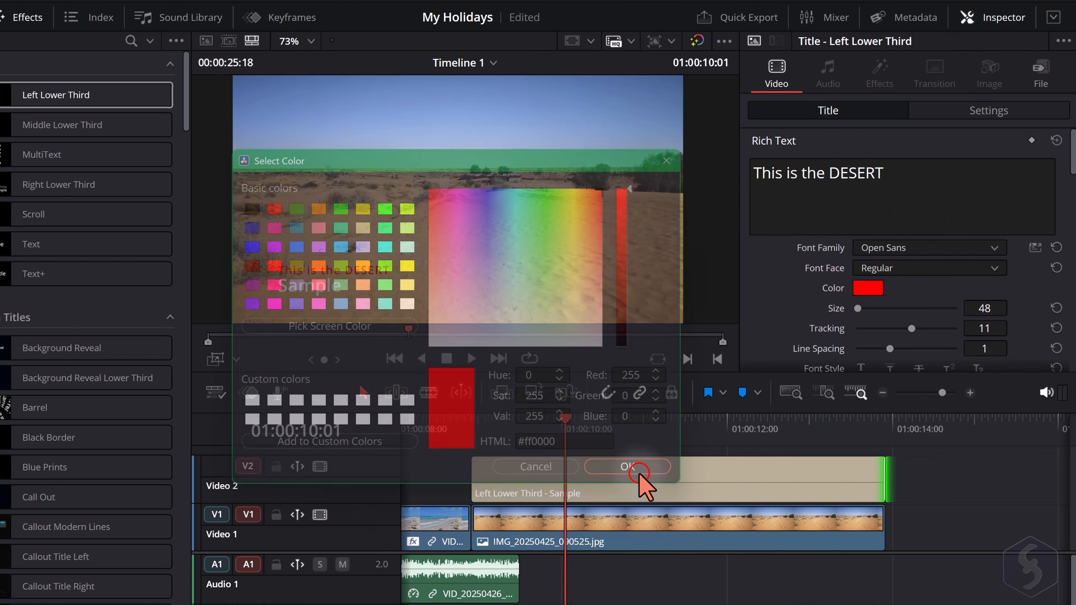
Set the size of the title's first line to 101 and look through the title's transform and cropping settings
{"action": "left_click", "coordinate": [983, 170]}
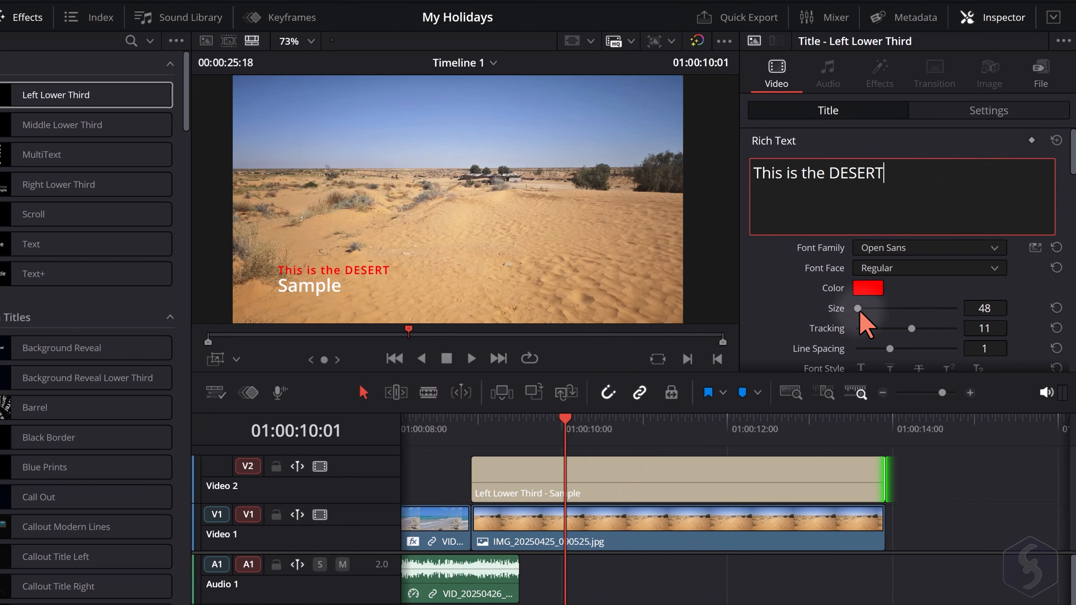
{"action": "left_click_drag", "start_coordinate": [858, 308], "coordinate": [861, 315]}
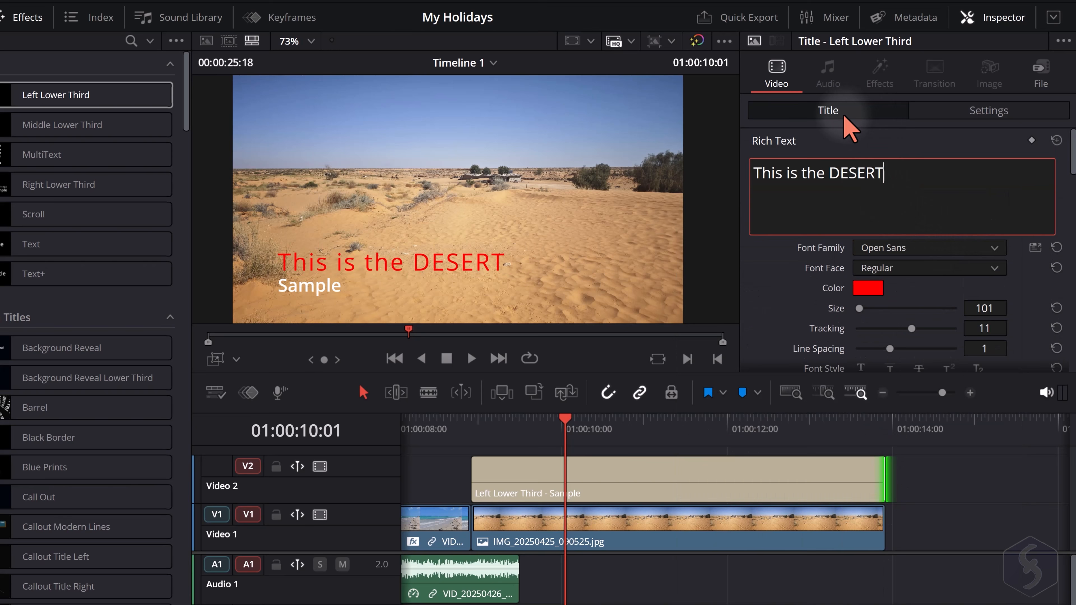
{"action": "left_click", "coordinate": [982, 114]}
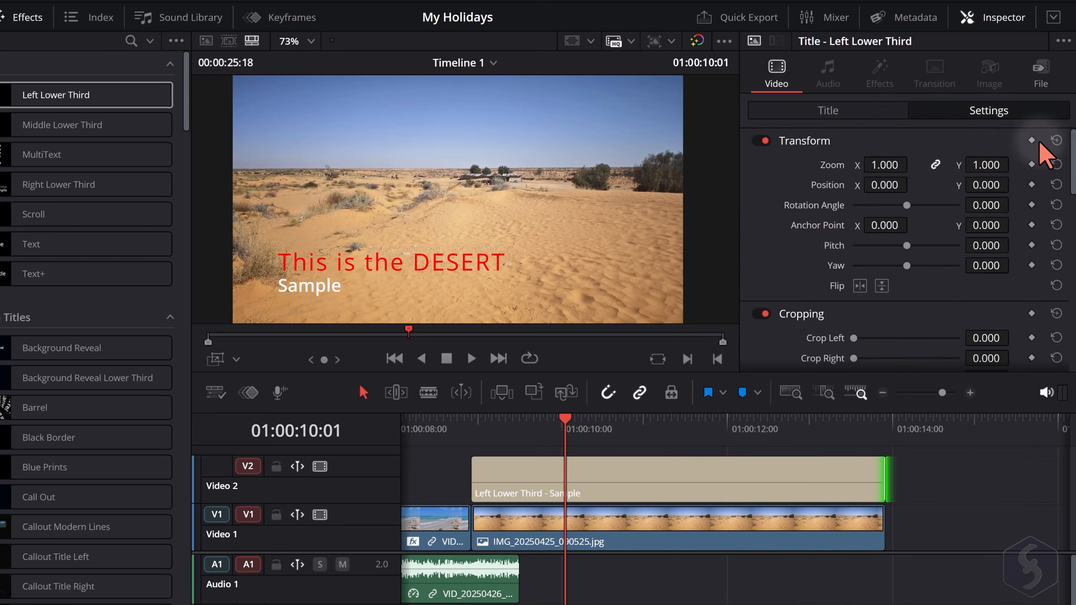
{"action": "left_click_drag", "start_coordinate": [1073, 148], "coordinate": [1074, 178]}
{"action": "scroll", "coordinate": [961, 168], "scroll_direction": "up", "scroll_amount": 3}
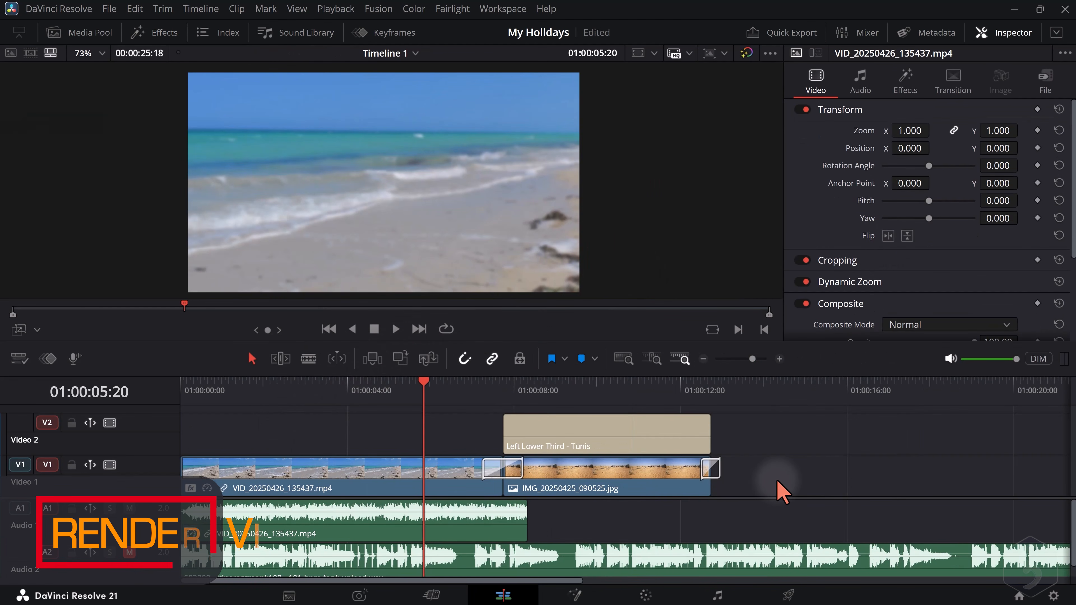
Switch to the Deliver page and limit the render range to end at 01:00:12:21
{"action": "left_click", "coordinate": [787, 595]}
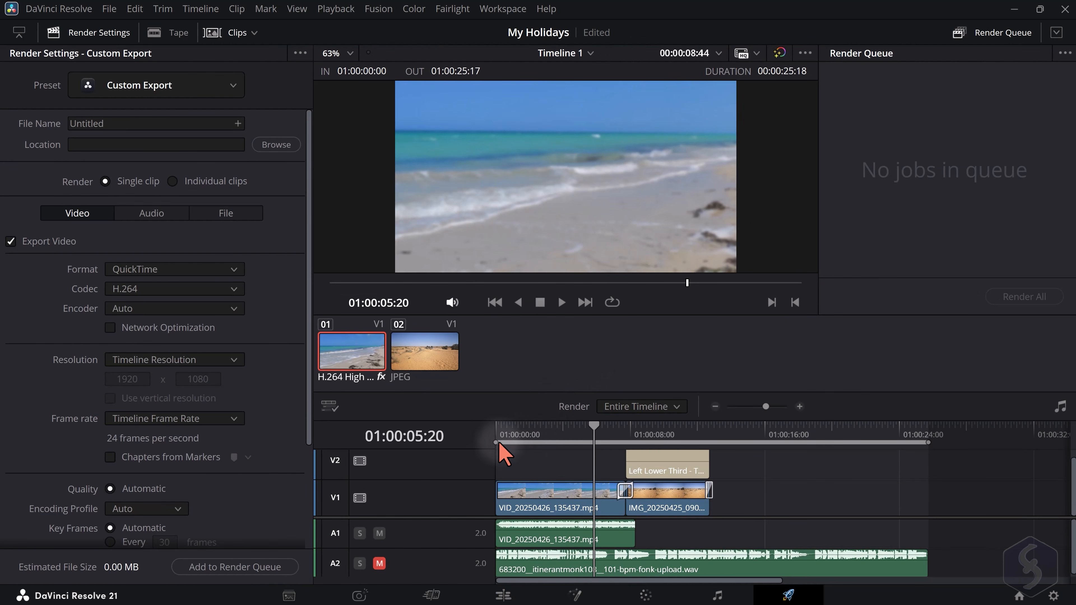
{"action": "mouse_move", "coordinate": [499, 443]}
{"action": "left_mouse_down"}
{"action": "mouse_move", "coordinate": [529, 442]}
{"action": "mouse_move", "coordinate": [497, 443]}
{"action": "left_mouse_up"}
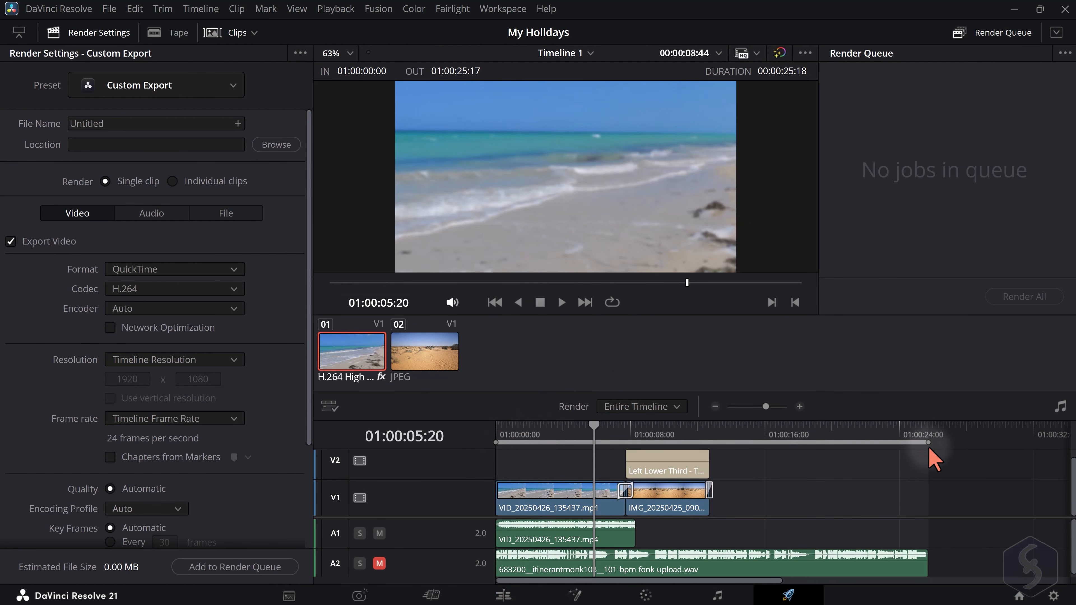
{"action": "left_click_drag", "start_coordinate": [930, 450], "coordinate": [714, 442]}
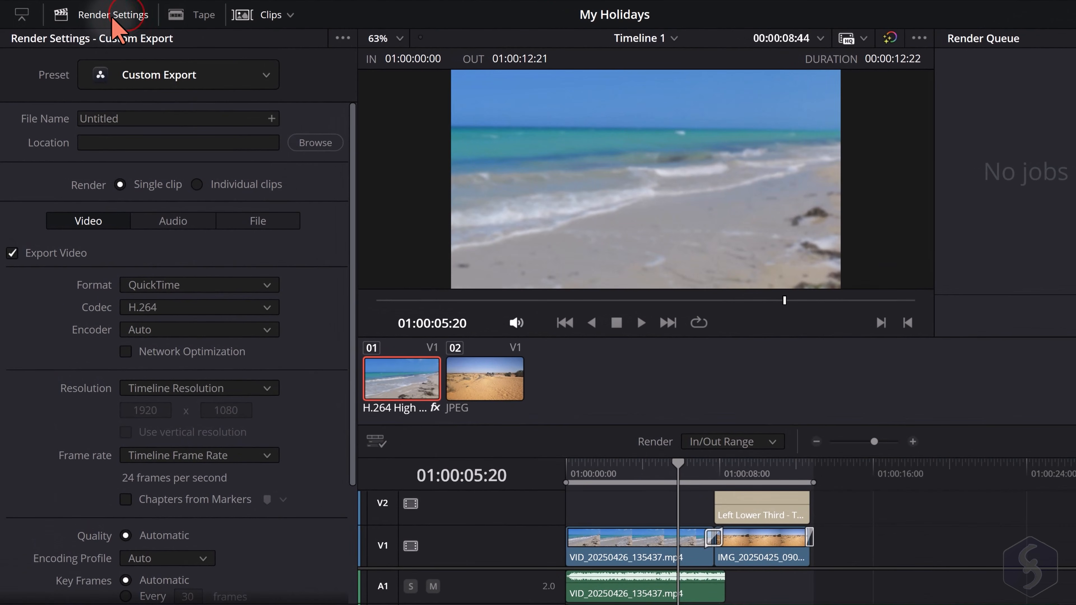
Choose the Custom Export preset and set the video format to MP4 with the H.264 codec
{"action": "left_click", "coordinate": [259, 76]}
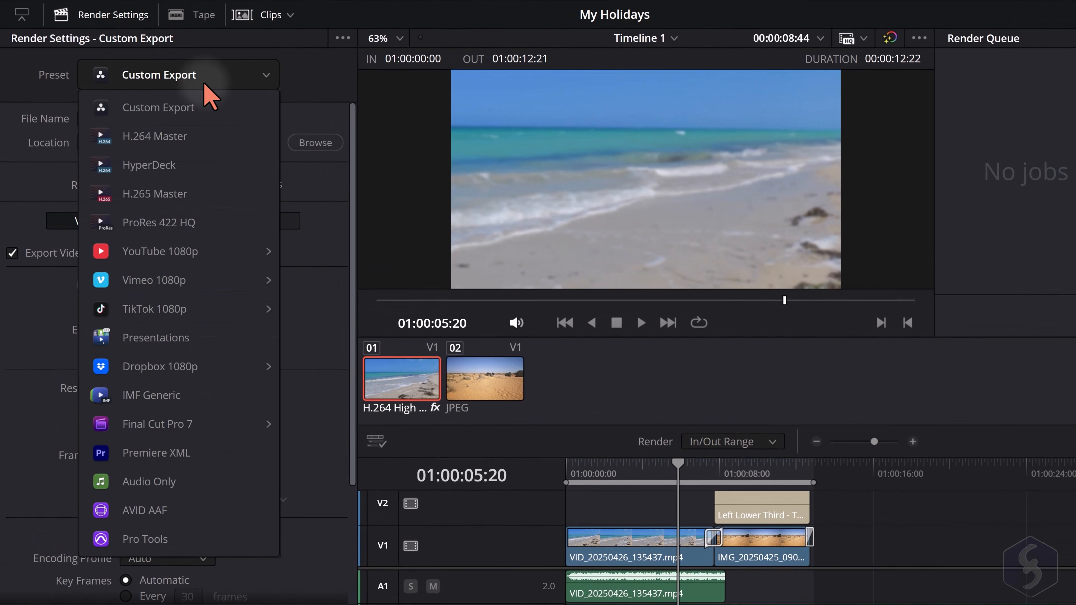
{"action": "left_click", "coordinate": [175, 111]}
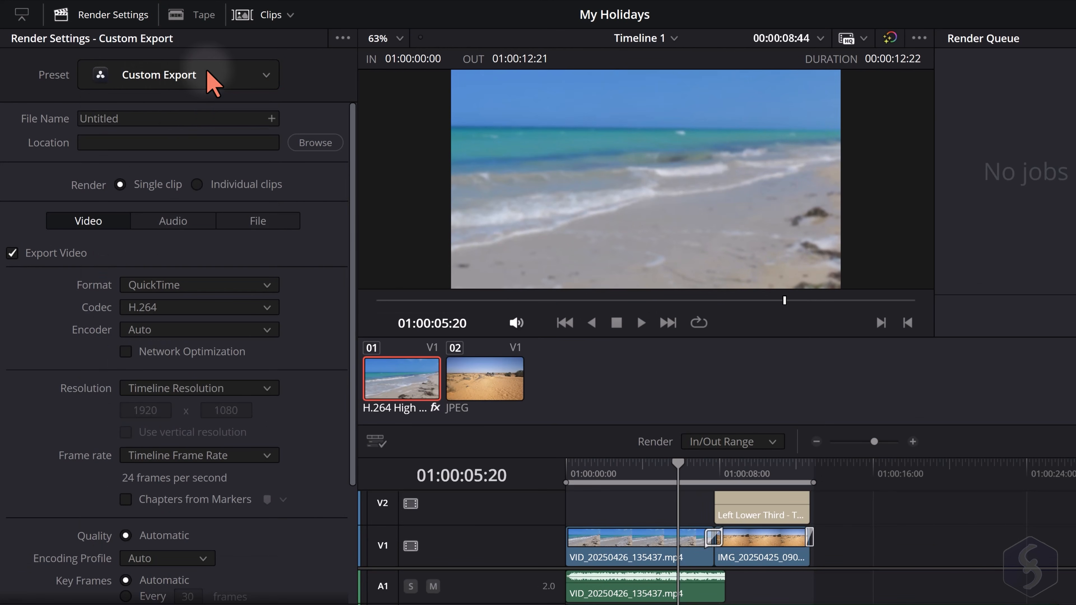
{"action": "left_click", "coordinate": [268, 308]}
{"action": "left_click", "coordinate": [267, 308]}
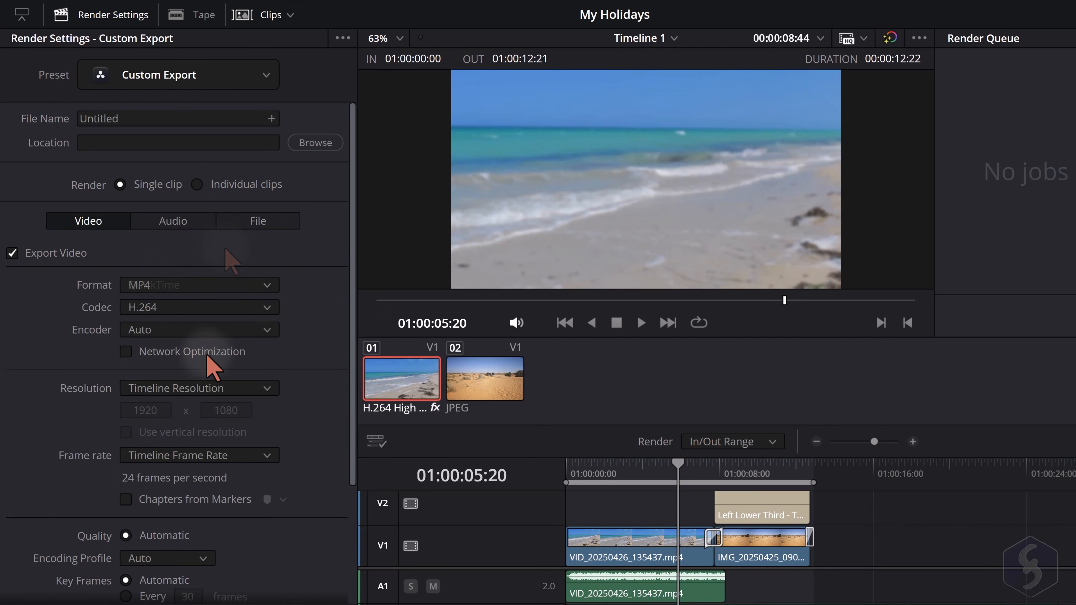
Set the export resolution to 3840 x 2160 Ultra HD and the frame rate to 30 (3:2)
{"action": "left_click", "coordinate": [267, 388]}
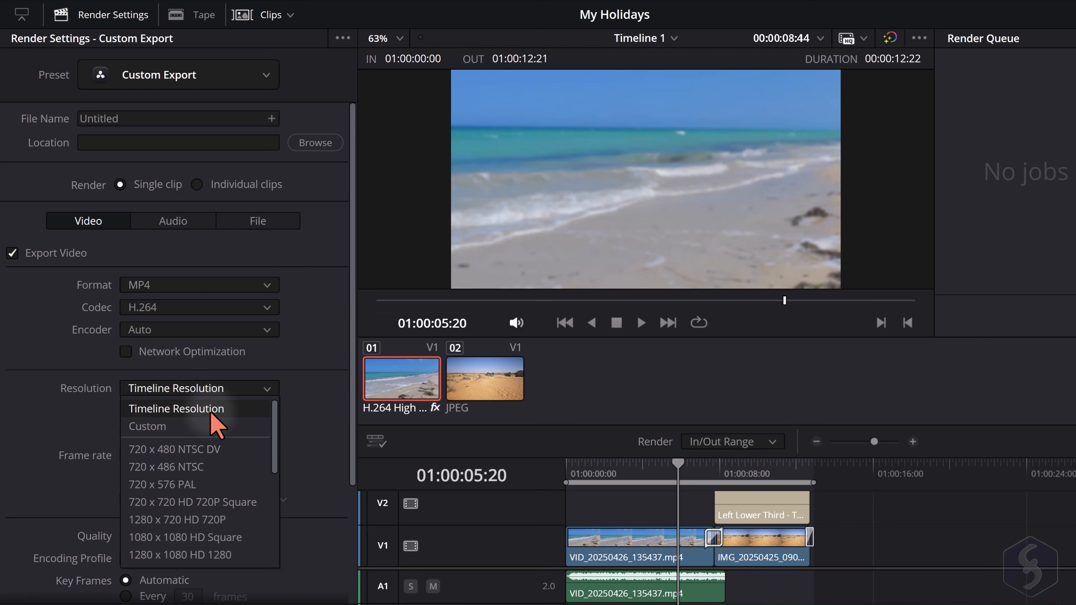
{"action": "scroll", "coordinate": [211, 415], "scroll_direction": "down", "scroll_amount": 3}
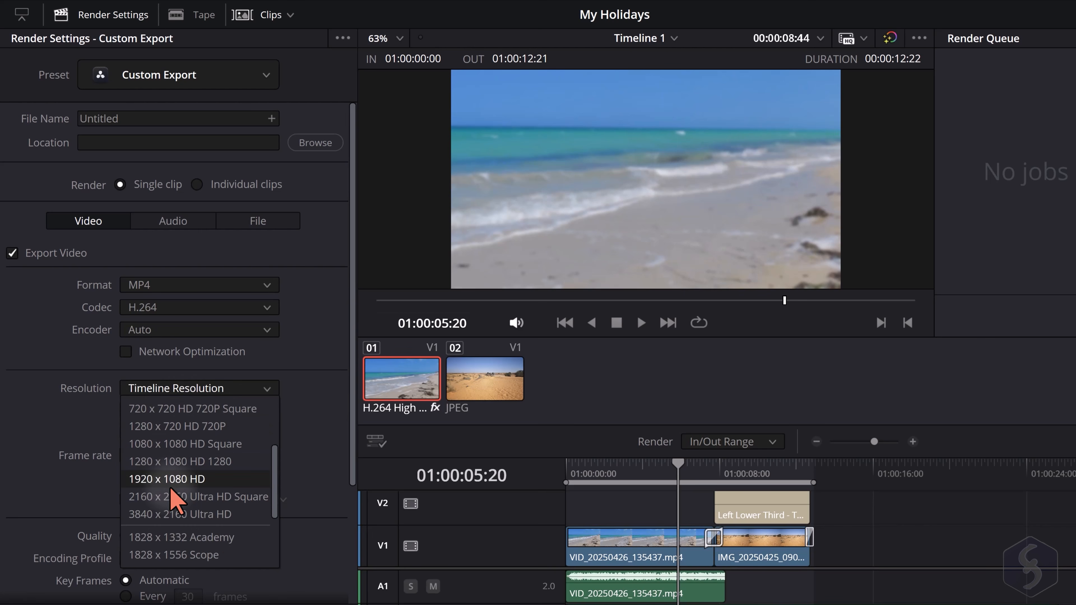
{"action": "left_click", "coordinate": [197, 514]}
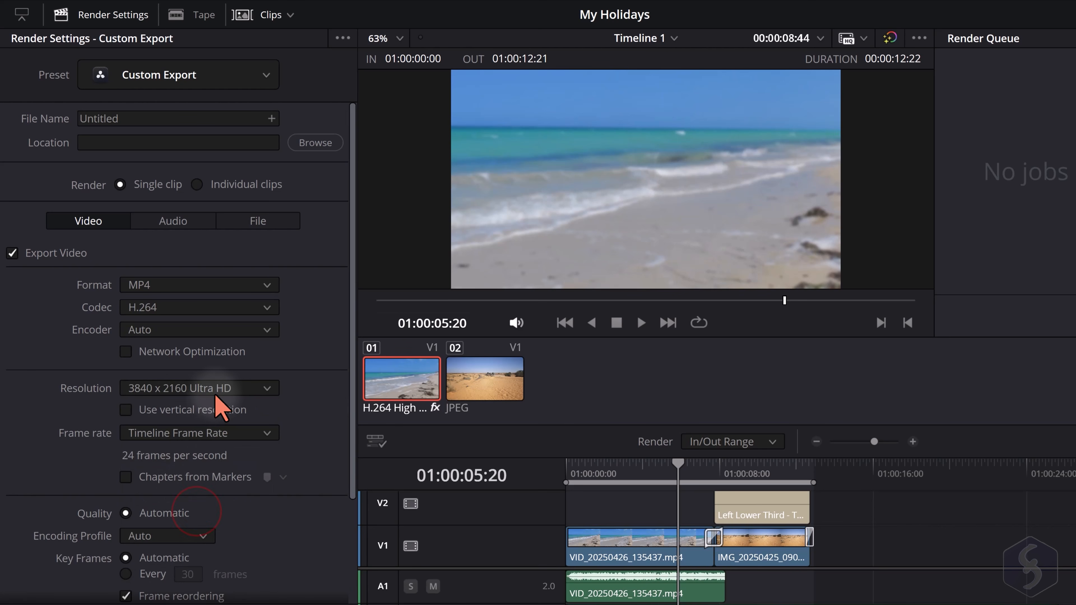
{"action": "left_click", "coordinate": [254, 434]}
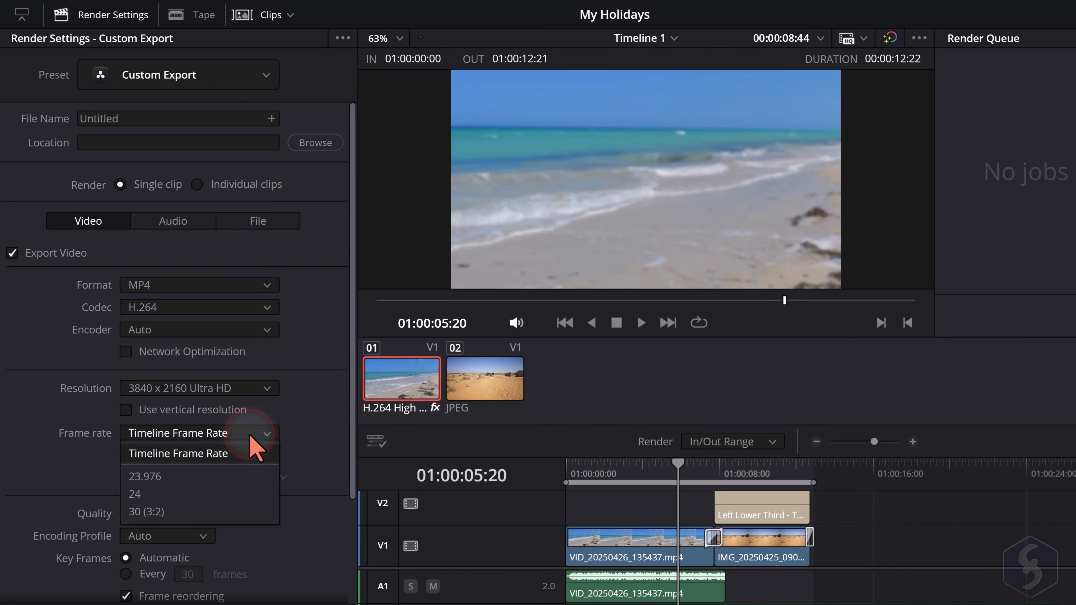
{"action": "left_click", "coordinate": [170, 512]}
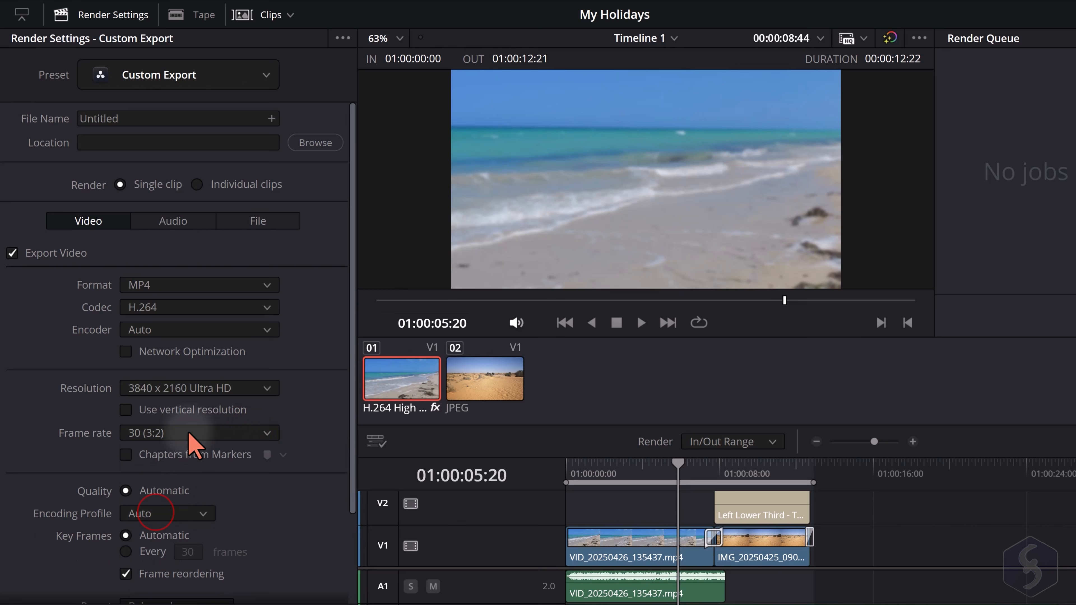
Look through the video quality and rate control options, and show the audio export settings
{"action": "scroll", "coordinate": [234, 481], "scroll_direction": "down", "scroll_amount": 2}
{"action": "scroll", "coordinate": [236, 481], "scroll_direction": "down", "scroll_amount": 2}
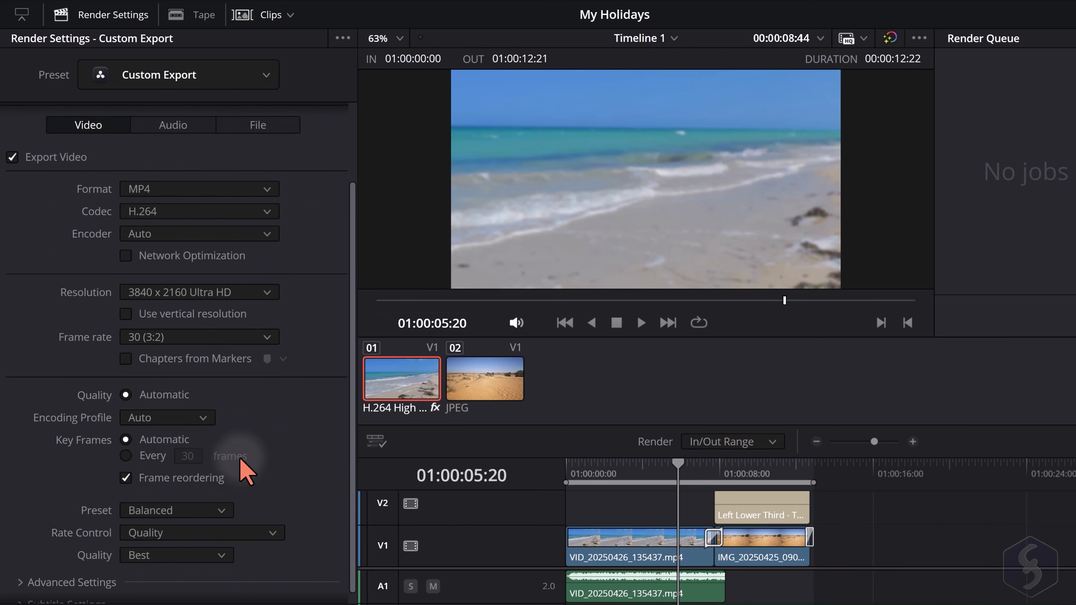
{"action": "scroll", "coordinate": [229, 466], "scroll_direction": "down", "scroll_amount": 1}
{"action": "left_click", "coordinate": [279, 519]}
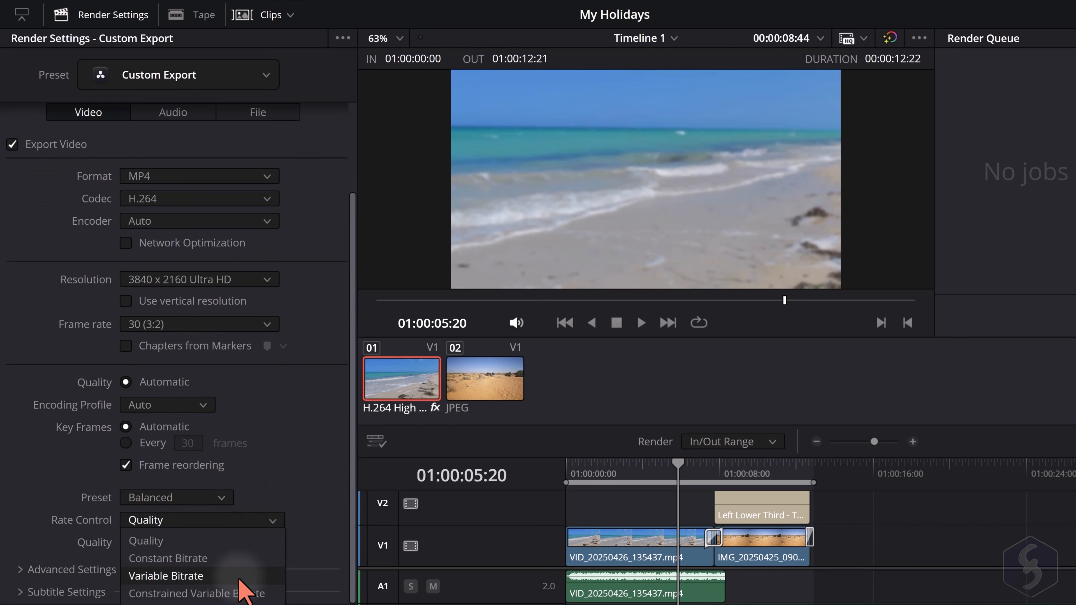
{"action": "scroll", "coordinate": [193, 250], "scroll_direction": "up", "scroll_amount": 4}
{"action": "left_click", "coordinate": [177, 221]}
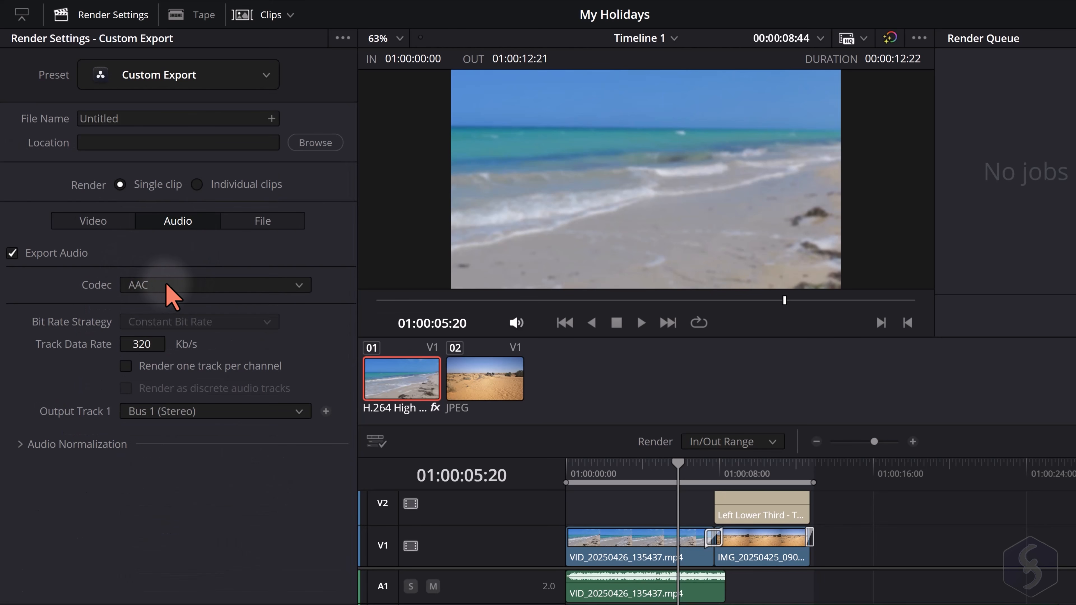
Look over the YouTube, Vimeo and TikTok render presets, and choose the Audio Only preset
{"action": "left_click", "coordinate": [265, 75]}
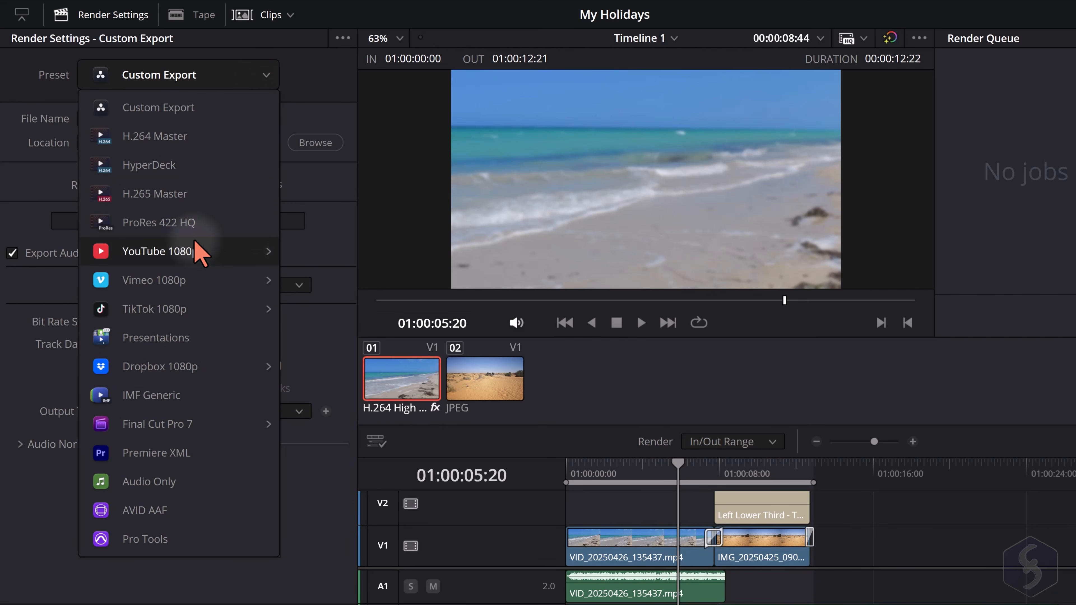
{"action": "left_click", "coordinate": [207, 251]}
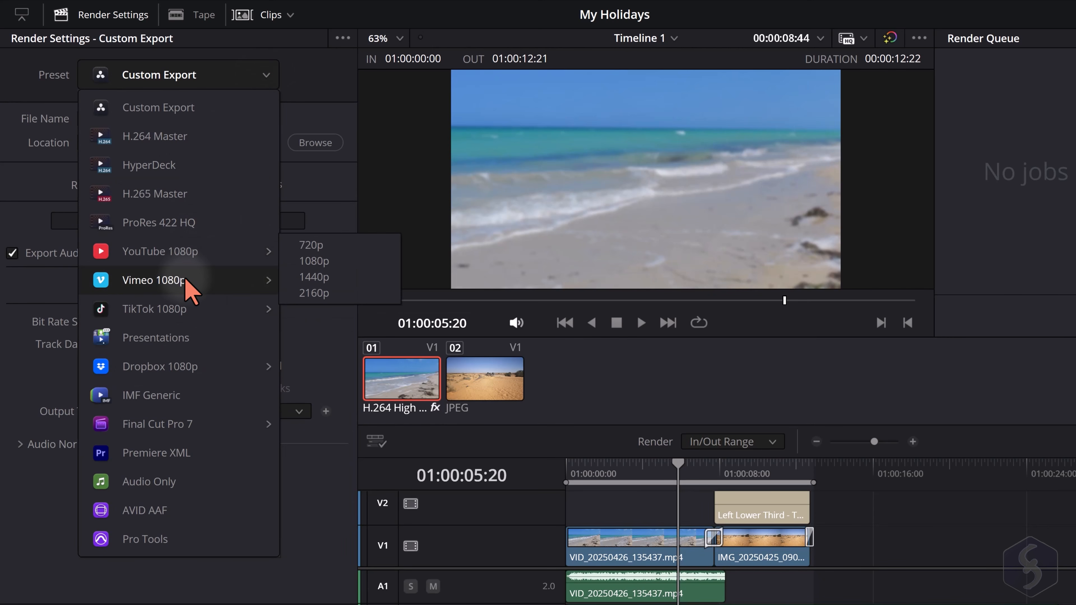
{"action": "mouse_move", "coordinate": [190, 315]}
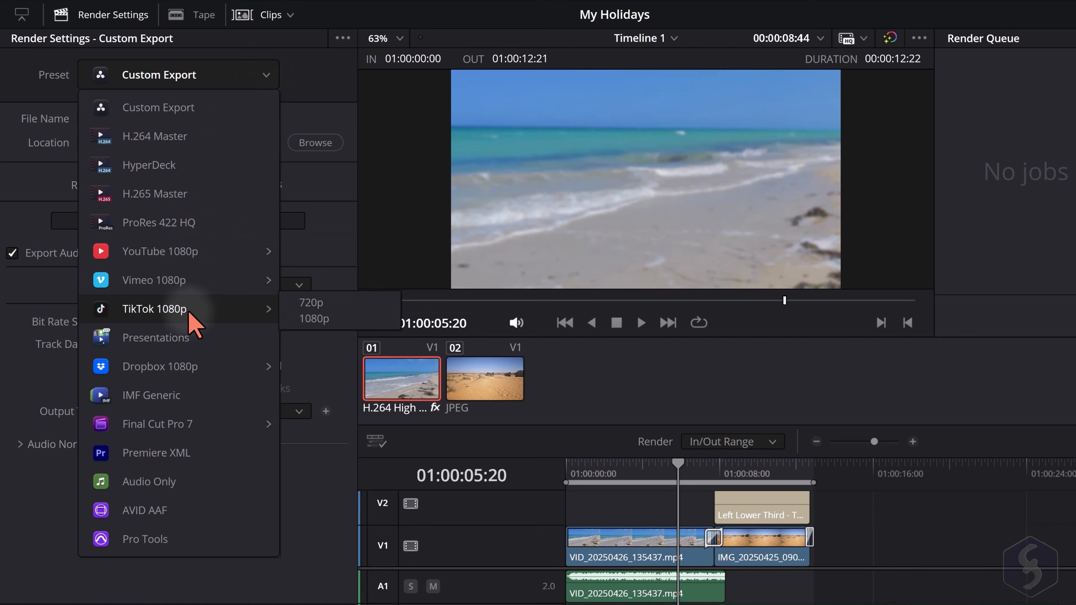
{"action": "left_click", "coordinate": [168, 483]}
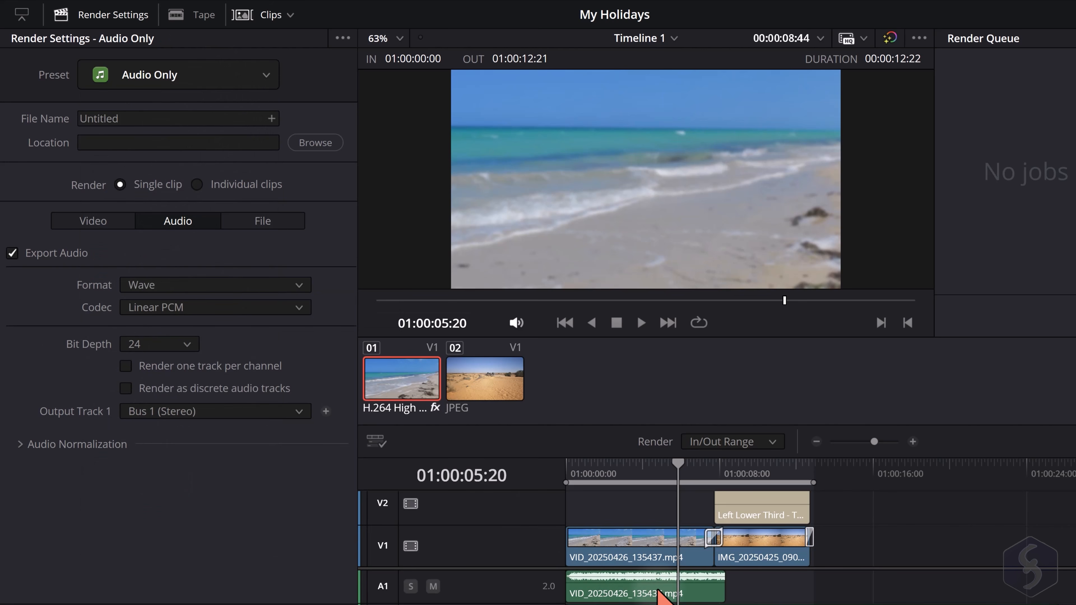
Name the output file MyVideo and set the user's Videos folder as its save location
{"action": "double_click", "coordinate": [127, 118]}
{"action": "type", "text": "MyVideo"}
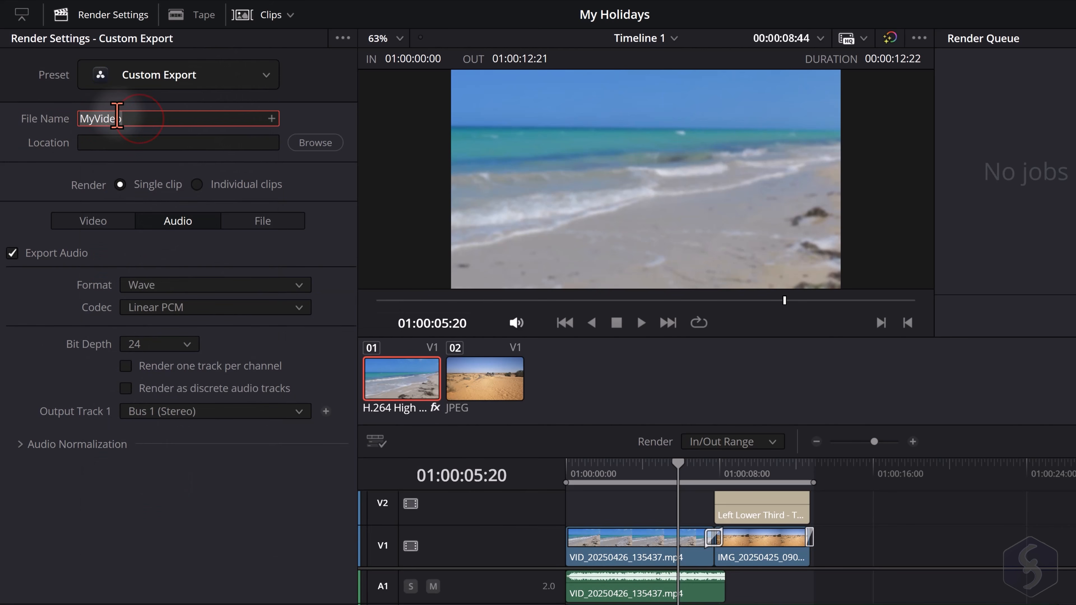
{"action": "left_click", "coordinate": [215, 143]}
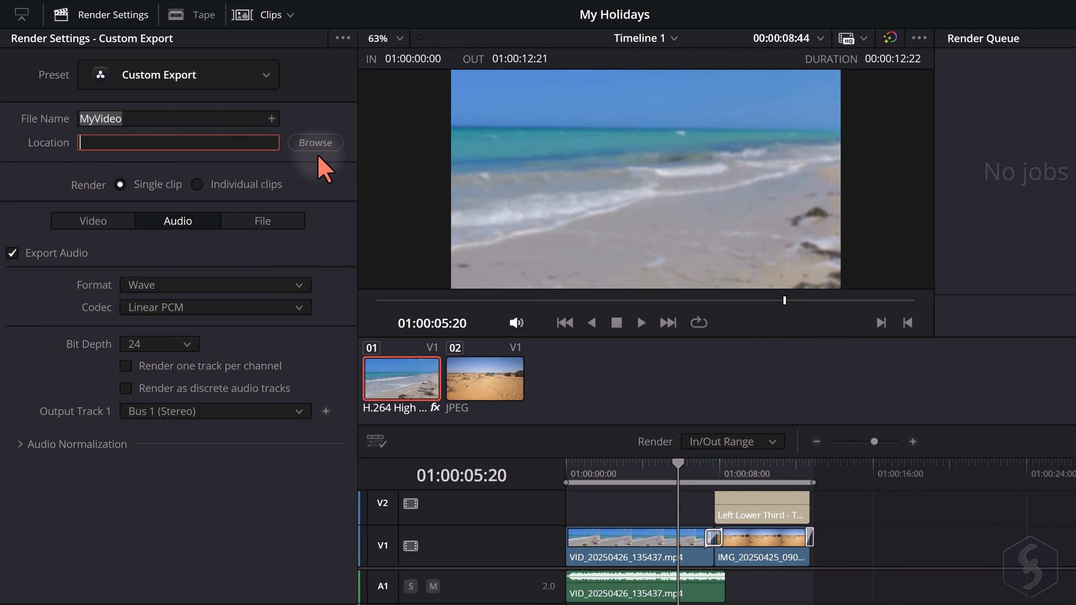
{"action": "left_click", "coordinate": [316, 142]}
{"action": "left_click", "coordinate": [594, 11]}
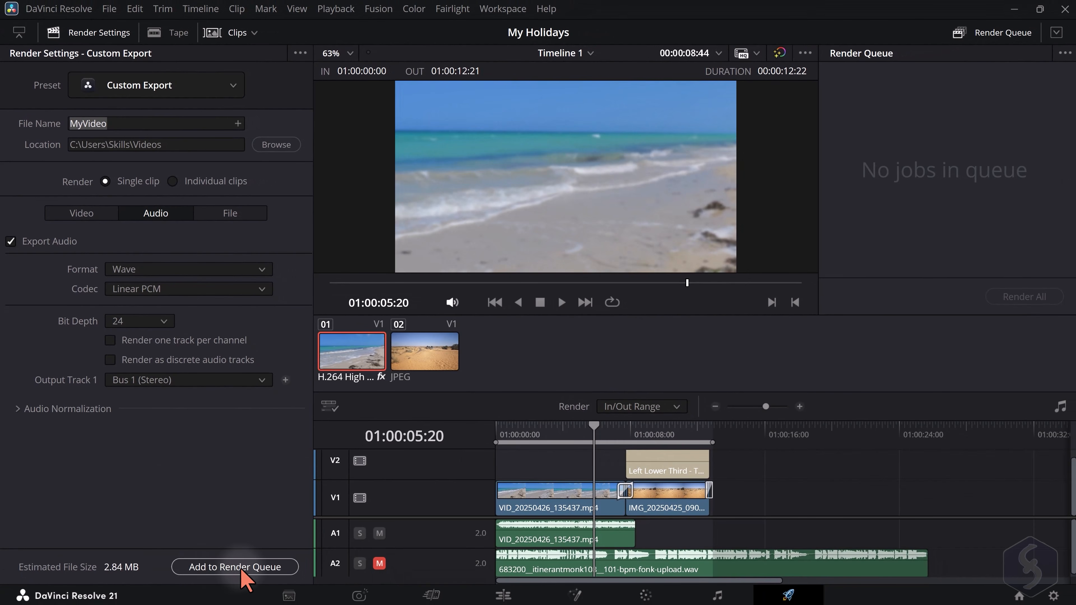
Add the timeline to the render queue as a job and render all queued jobs
{"action": "left_click", "coordinate": [245, 569]}
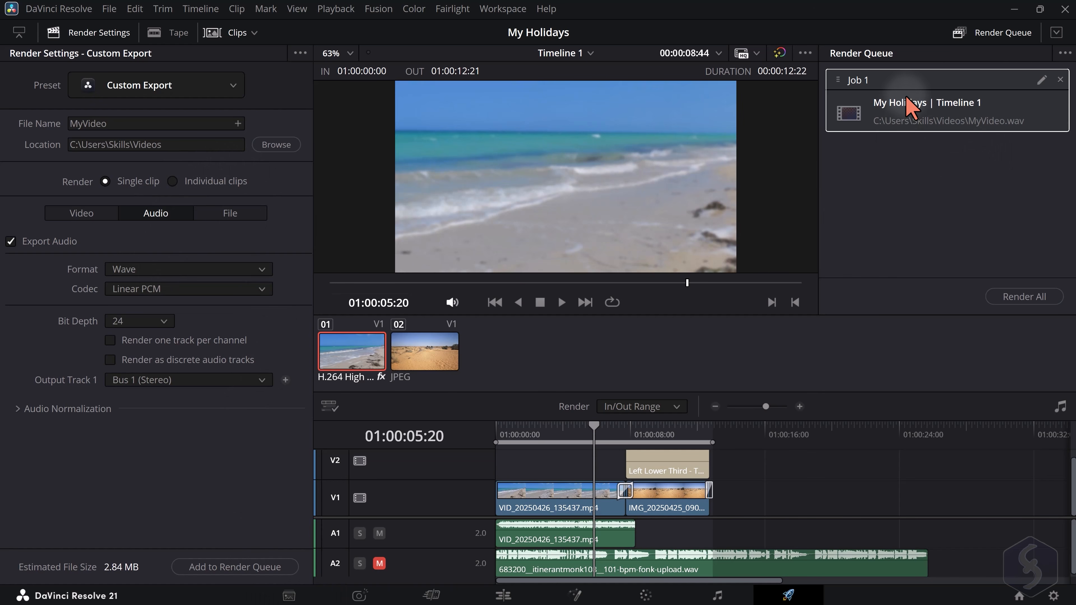
{"action": "left_click", "coordinate": [1033, 297]}
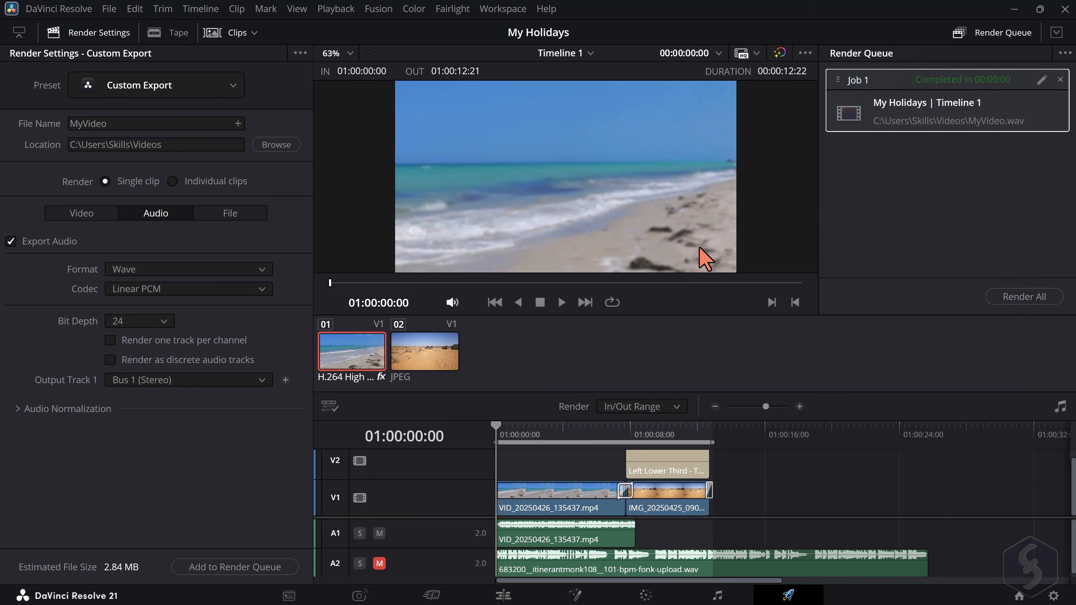